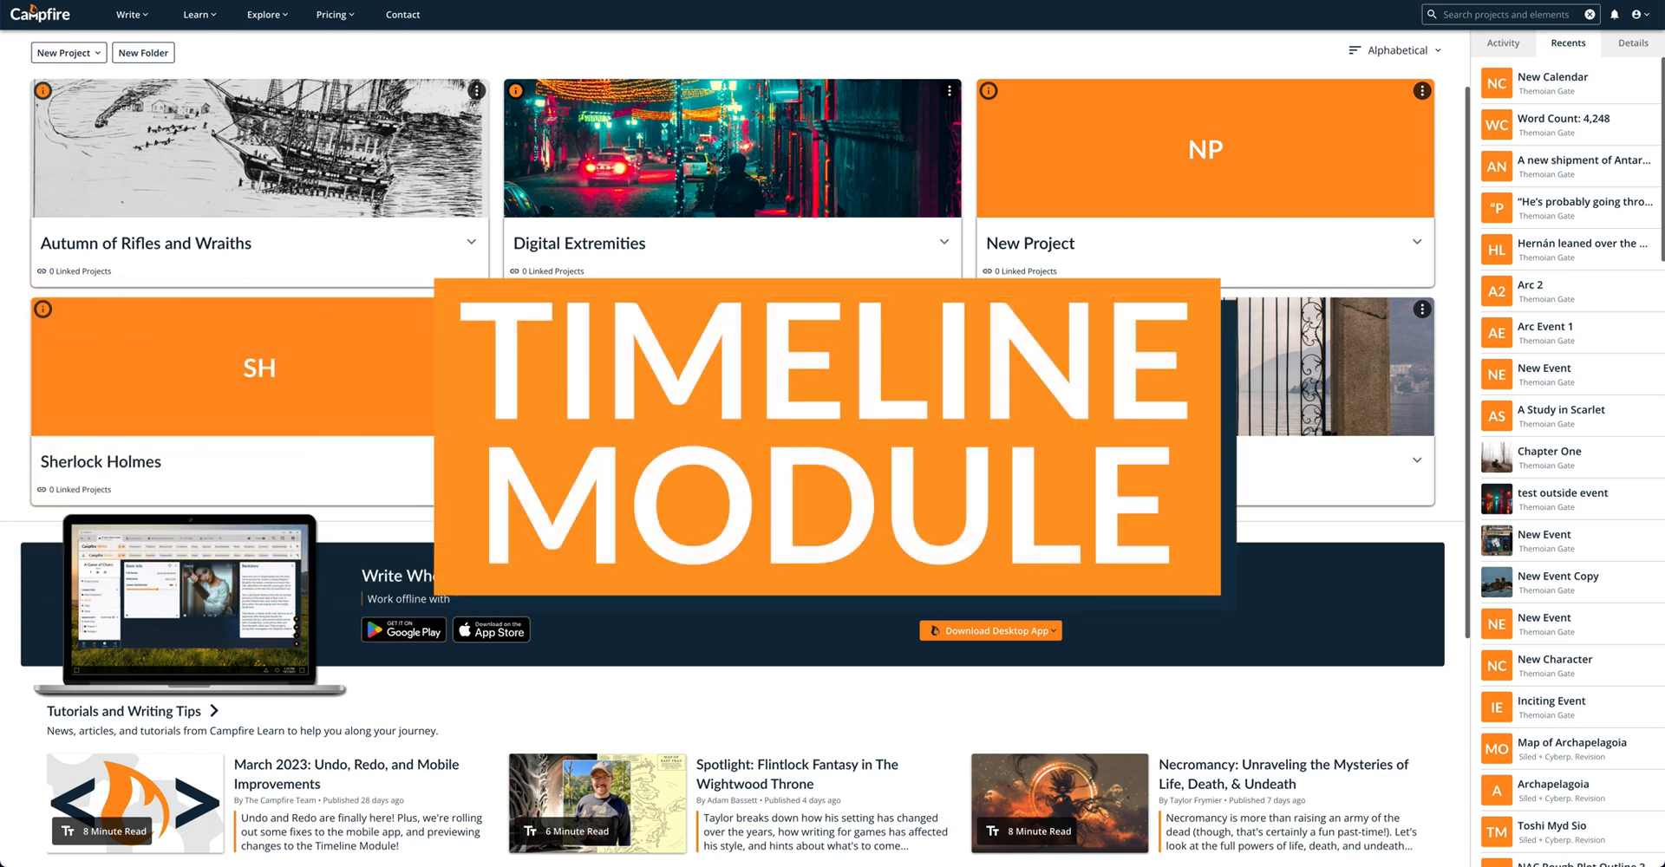
# Create a new project and open its Timeline canvas.
pyautogui.click(69, 53)
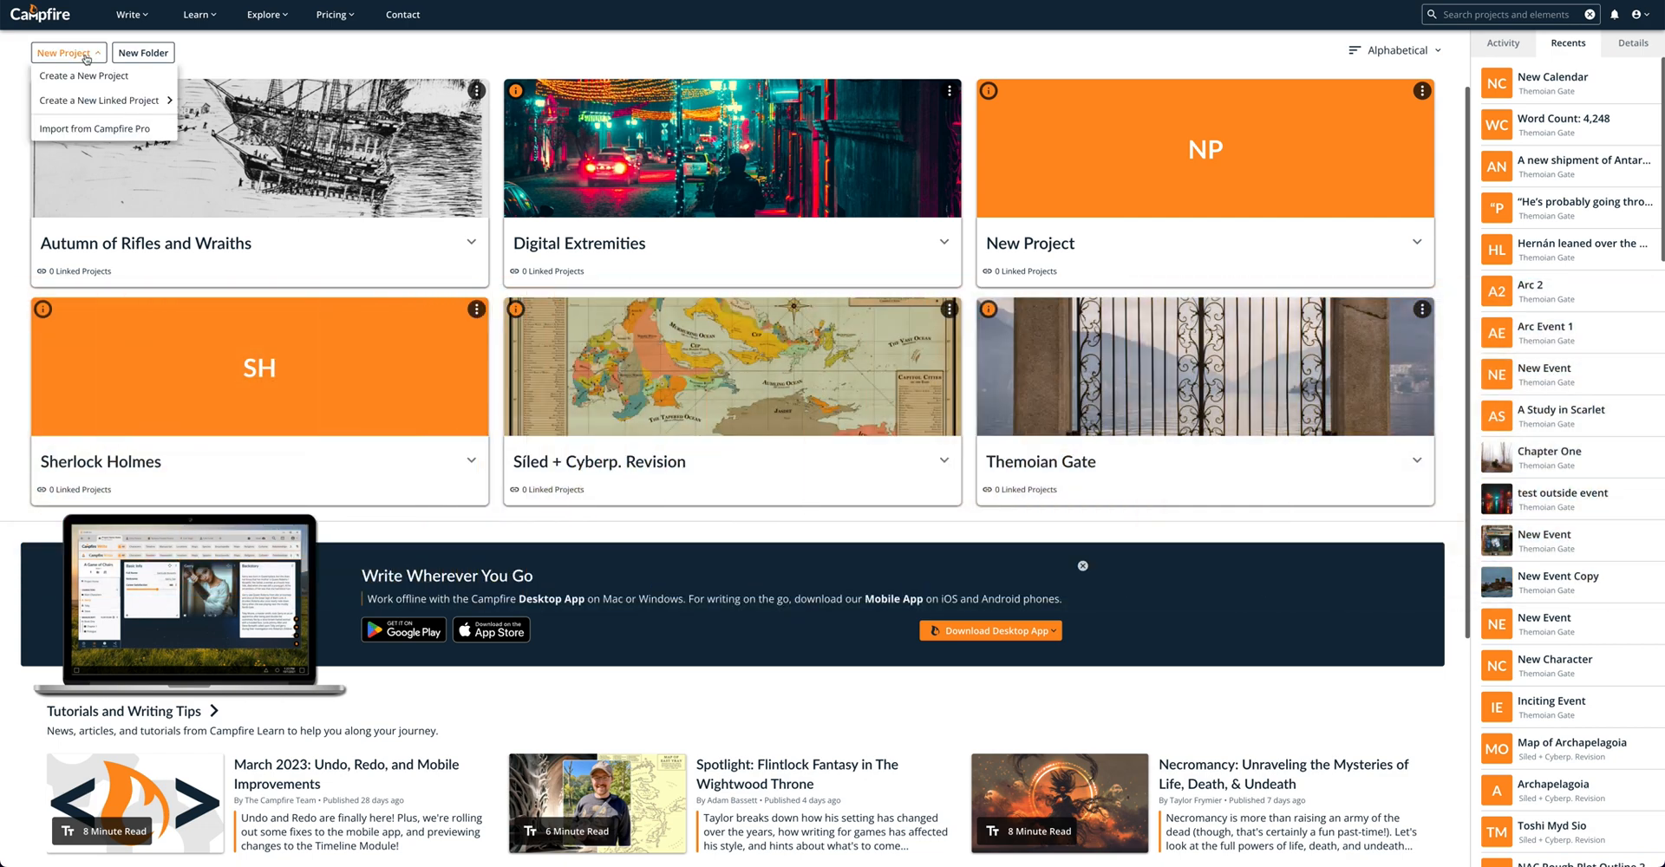
pyautogui.click(93, 77)
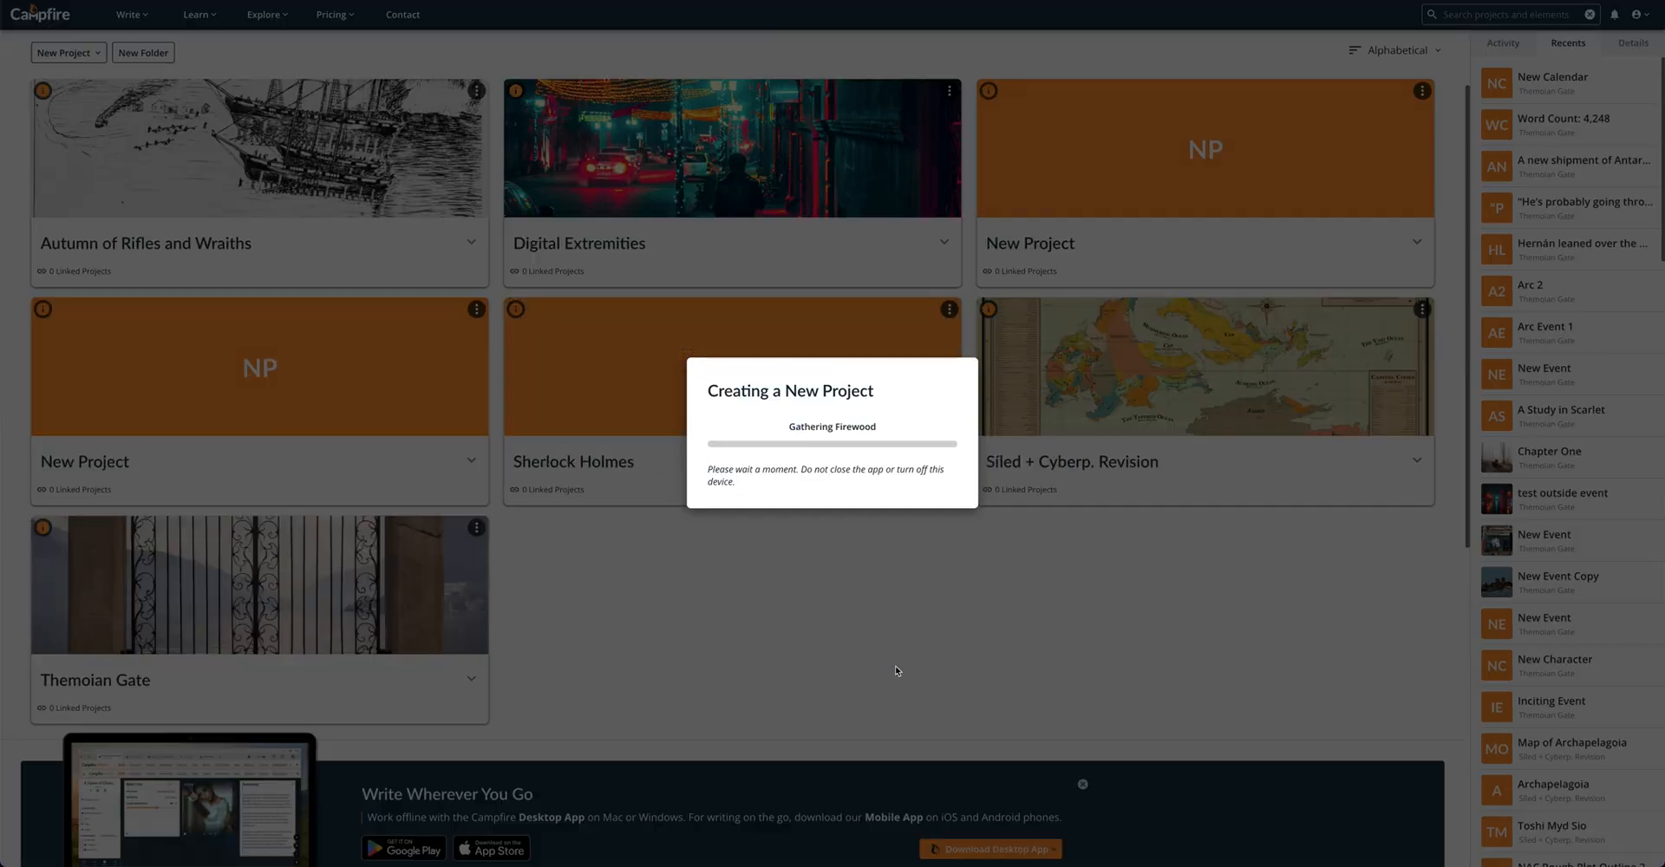
pyautogui.click(923, 489)
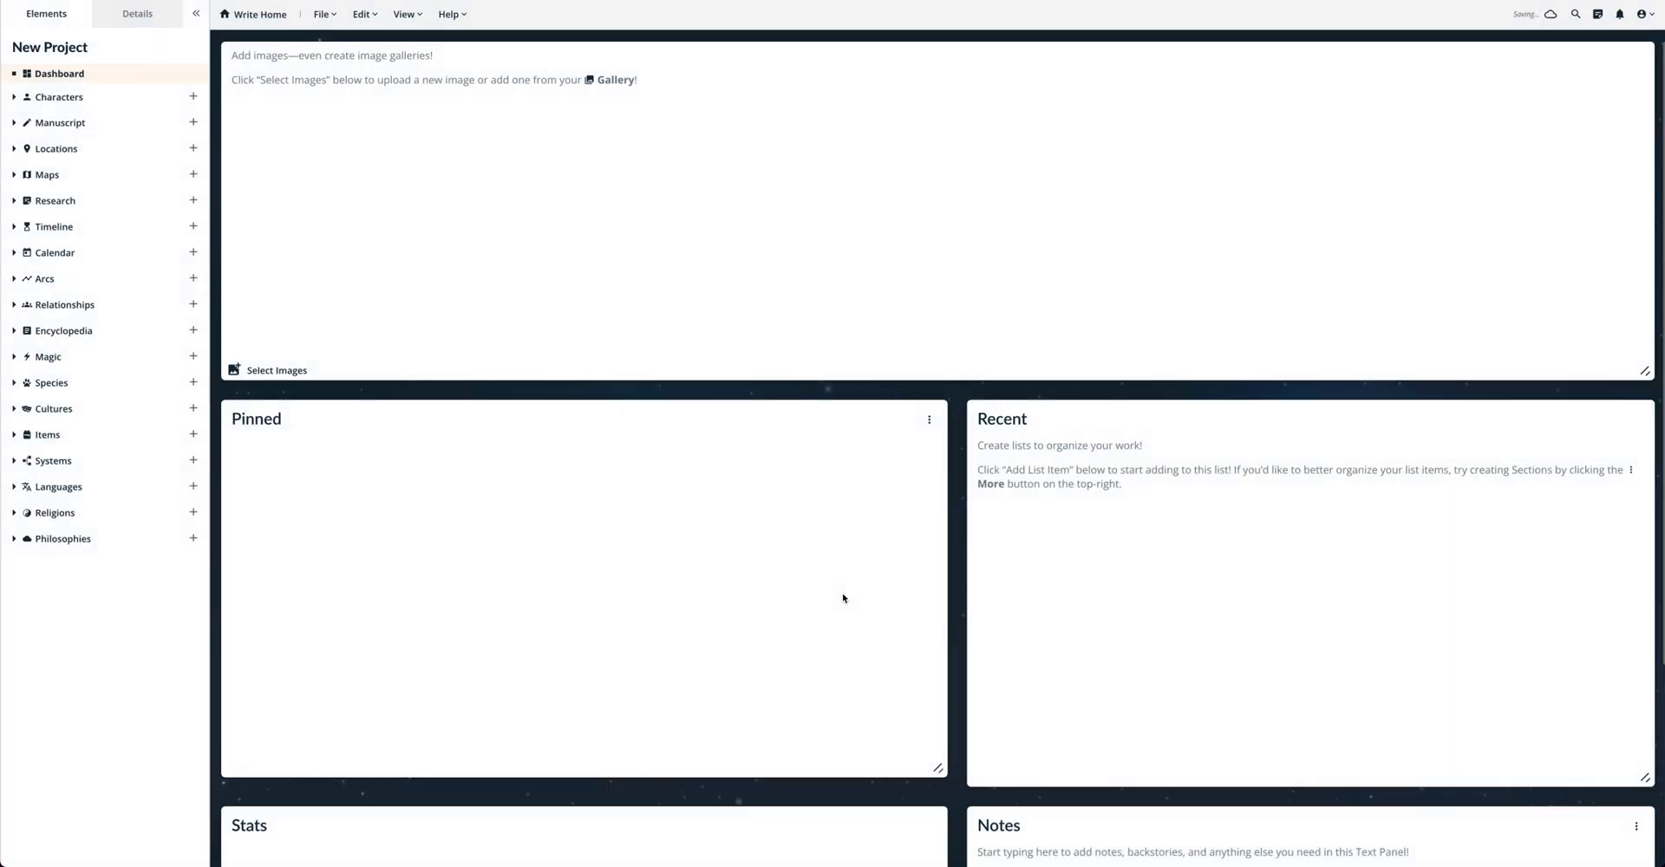
pyautogui.click(14, 226)
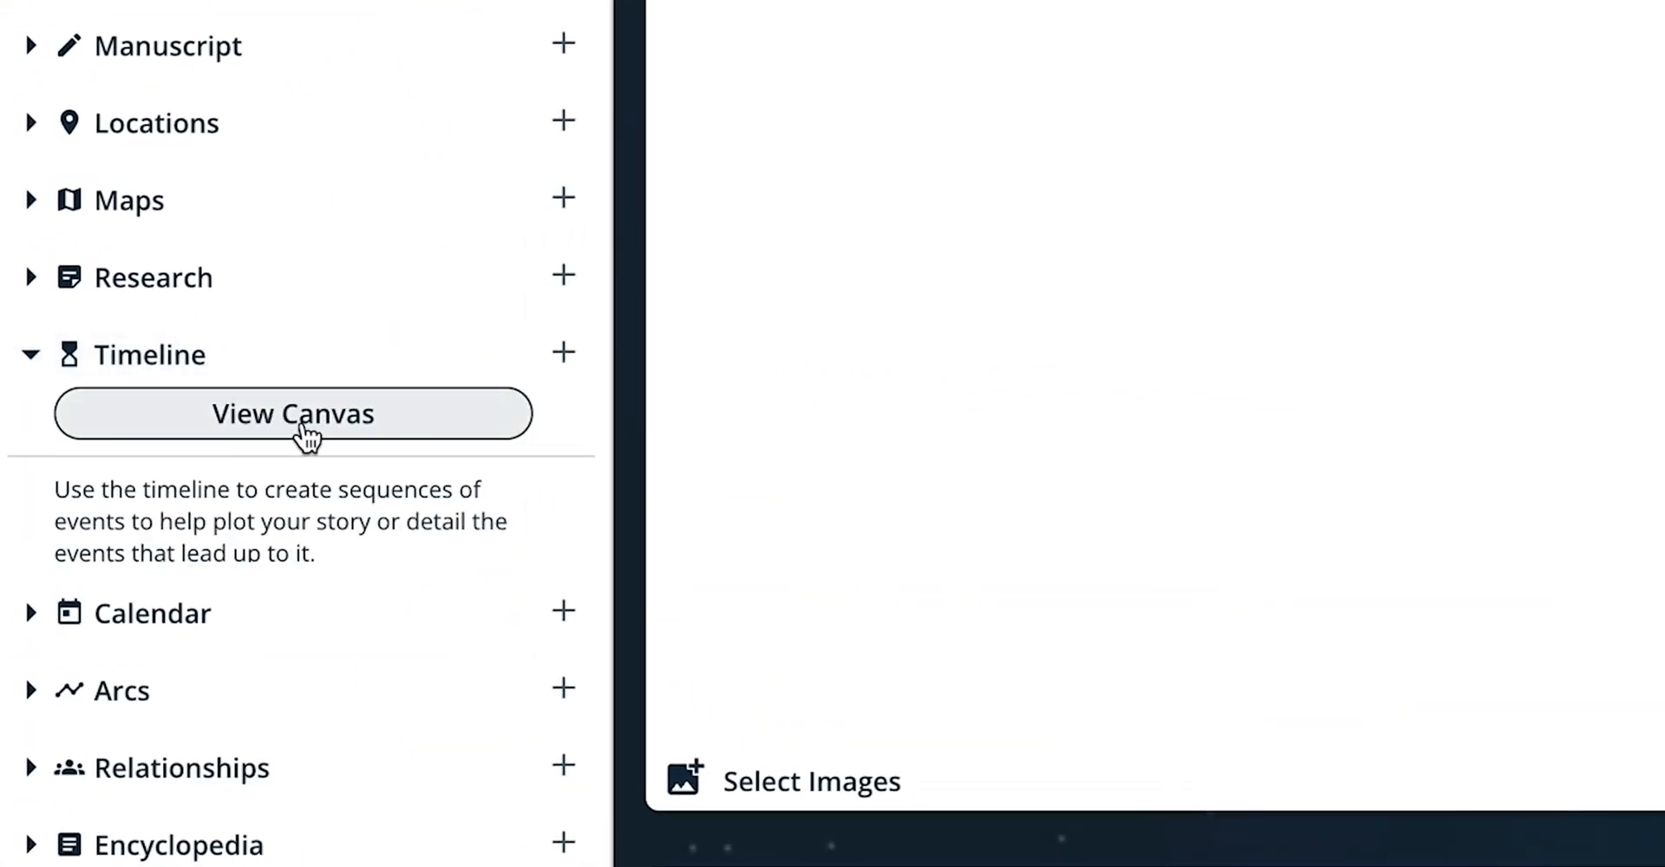
pyautogui.click(306, 427)
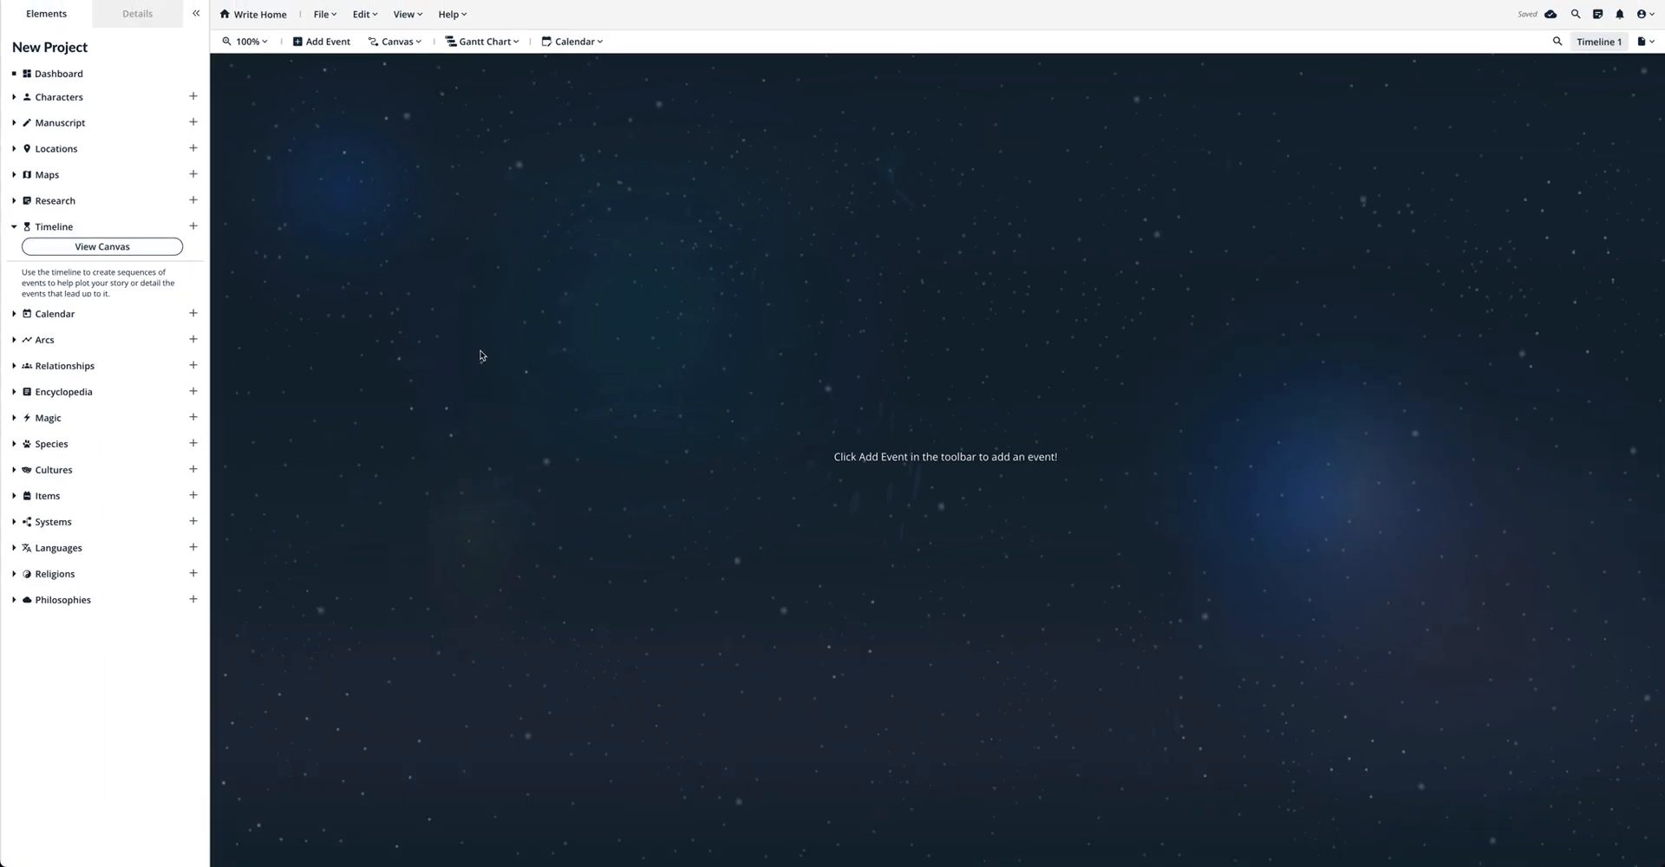
# Examine the page options available for the Timeline 1 canvas.
pyautogui.click(1644, 42)
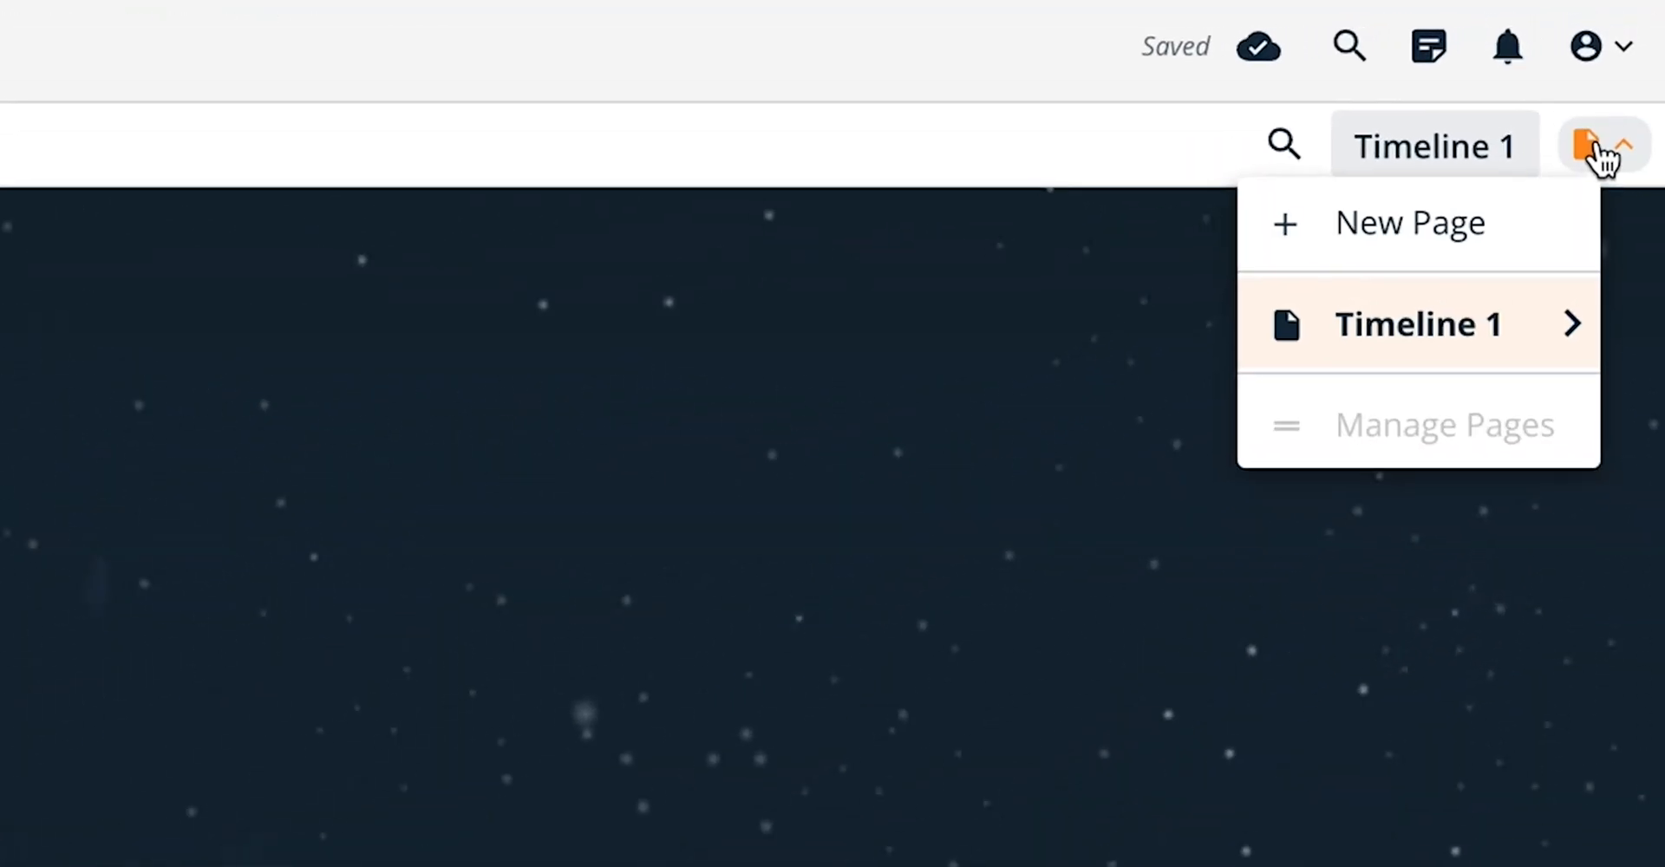
pyautogui.click(1388, 329)
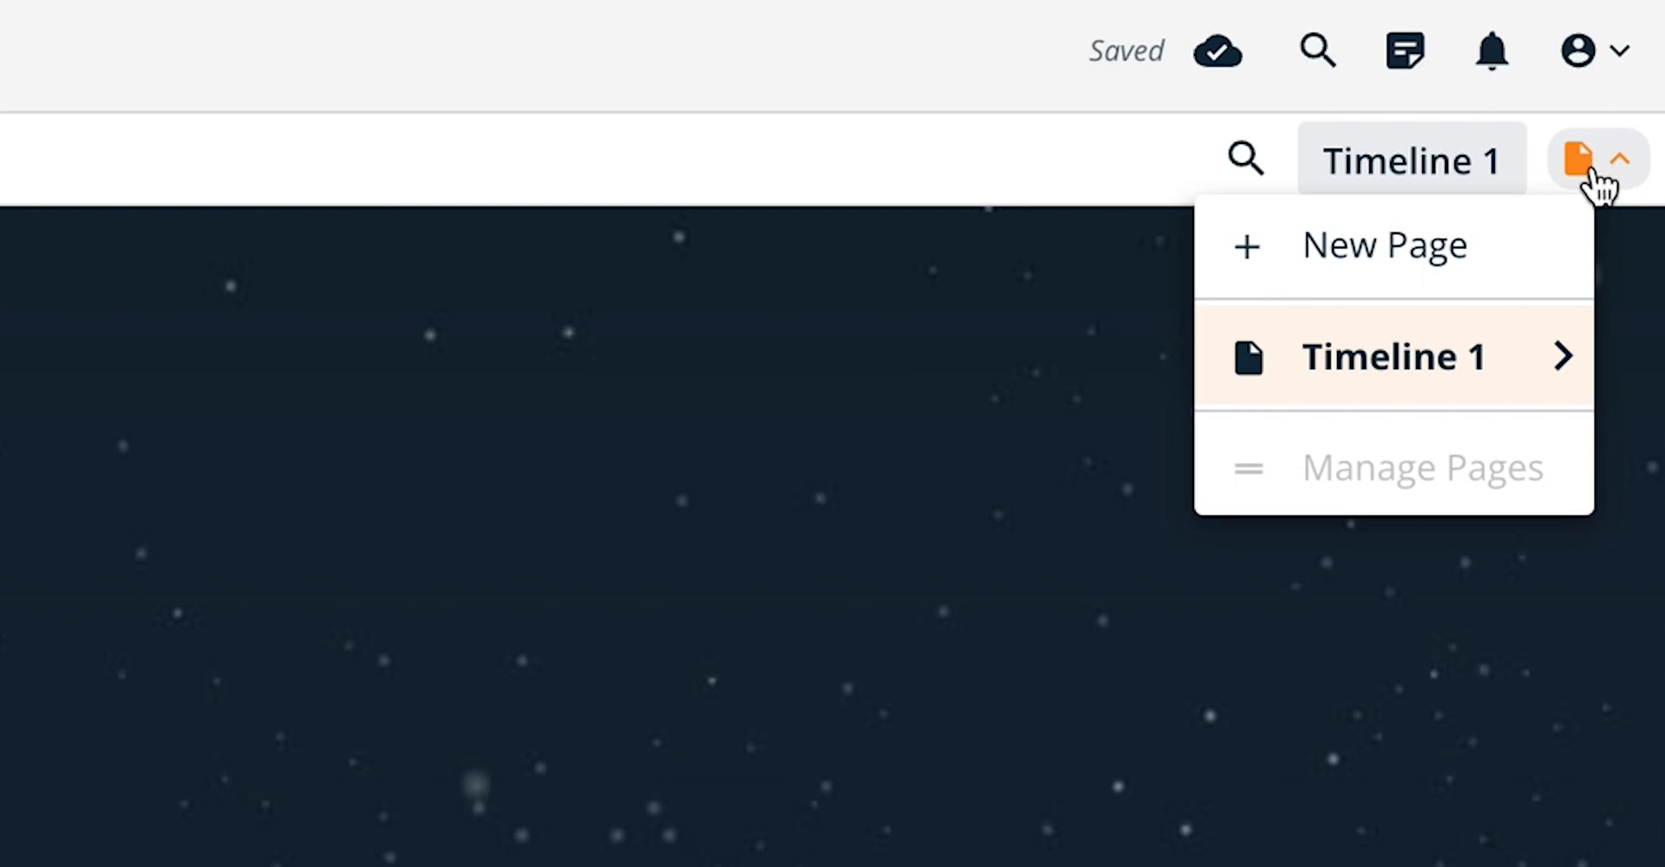
pyautogui.click(1596, 180)
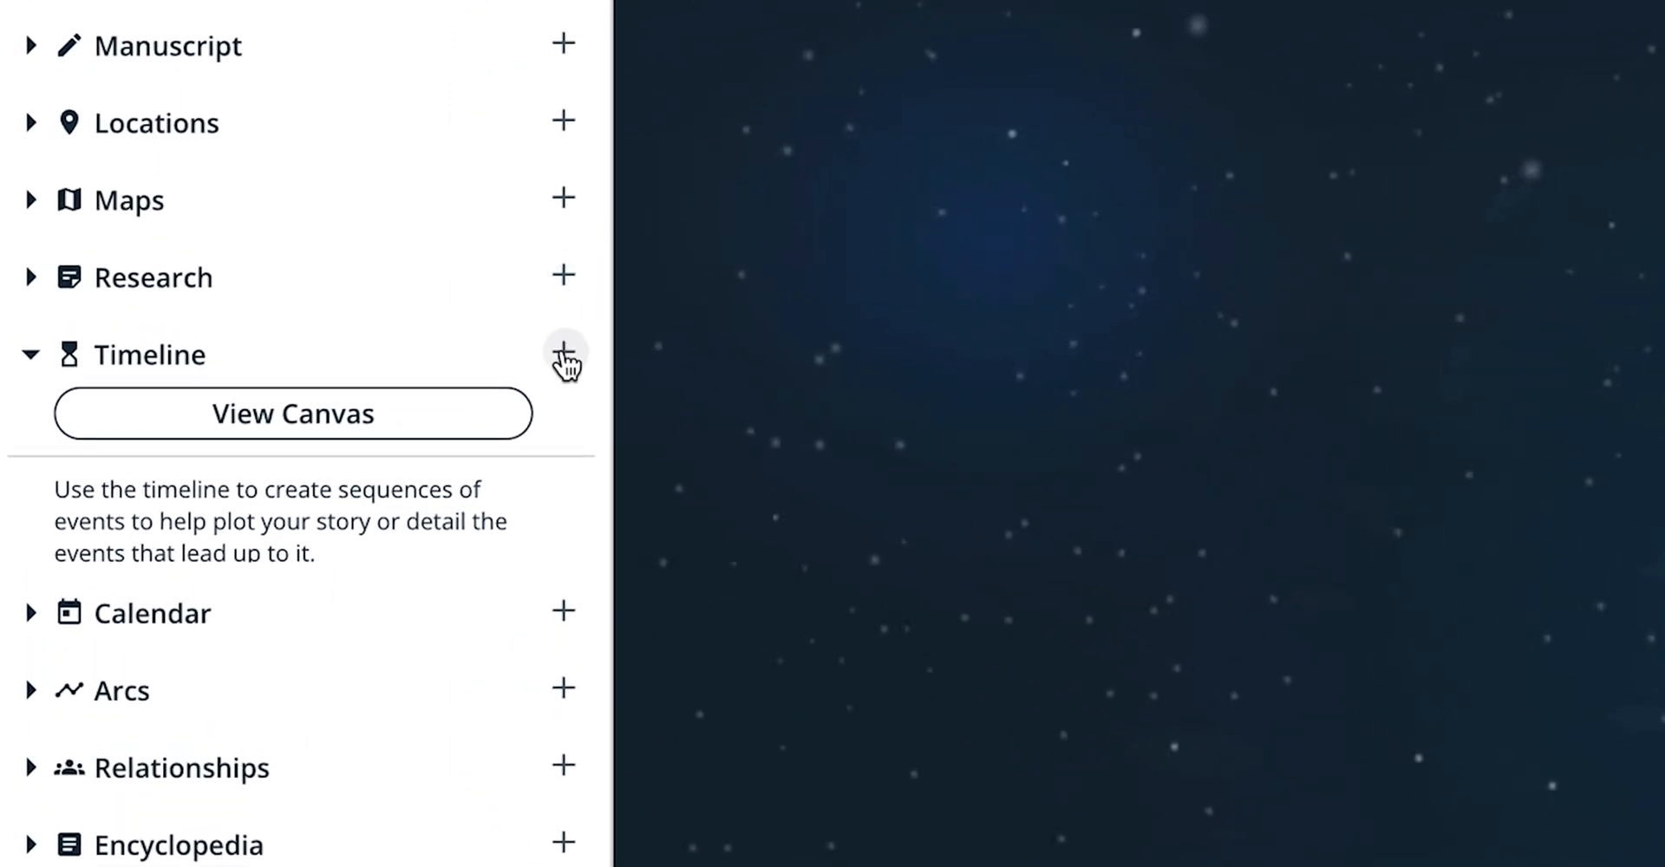
# Add three events to the timeline canvas and spread the overlapping cards apart.
pyautogui.click(564, 356)
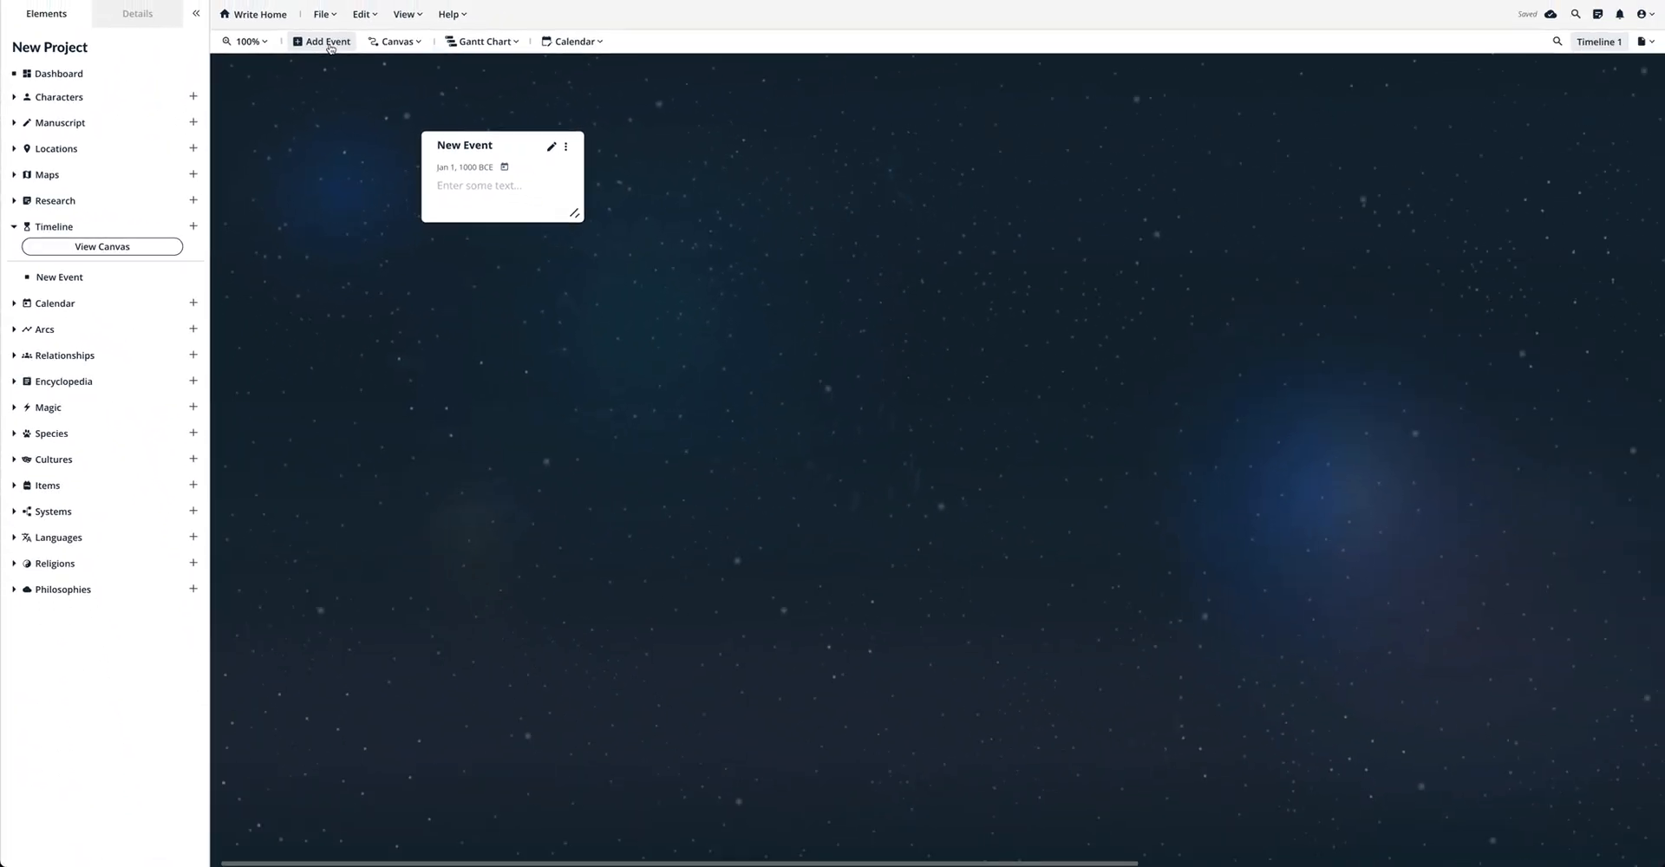
pyautogui.click(328, 42)
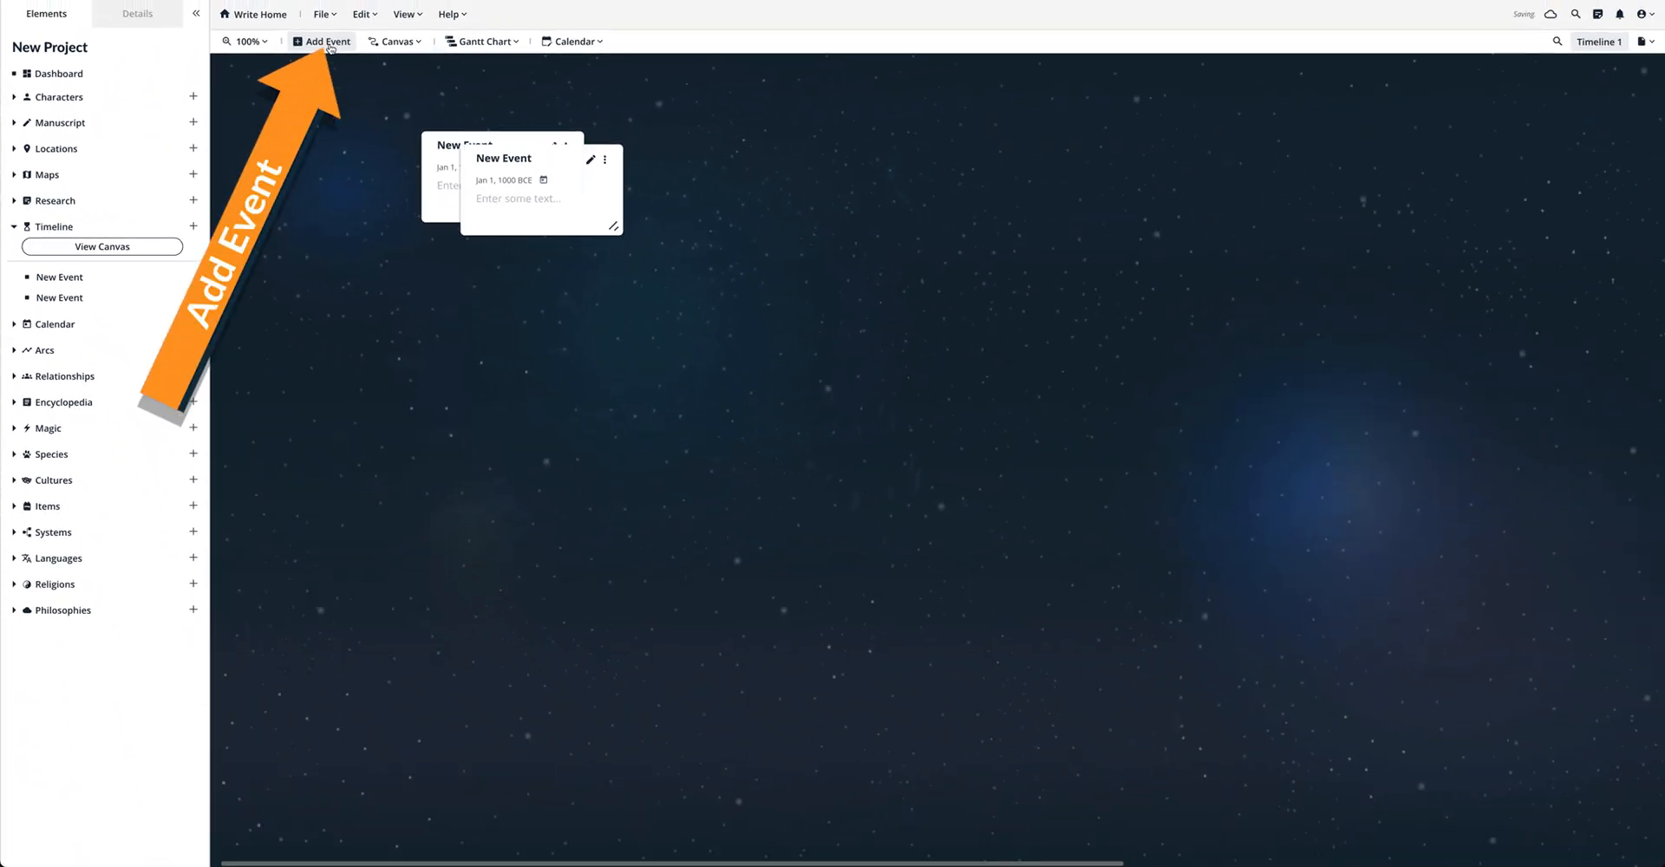
pyautogui.rightClick(613, 296)
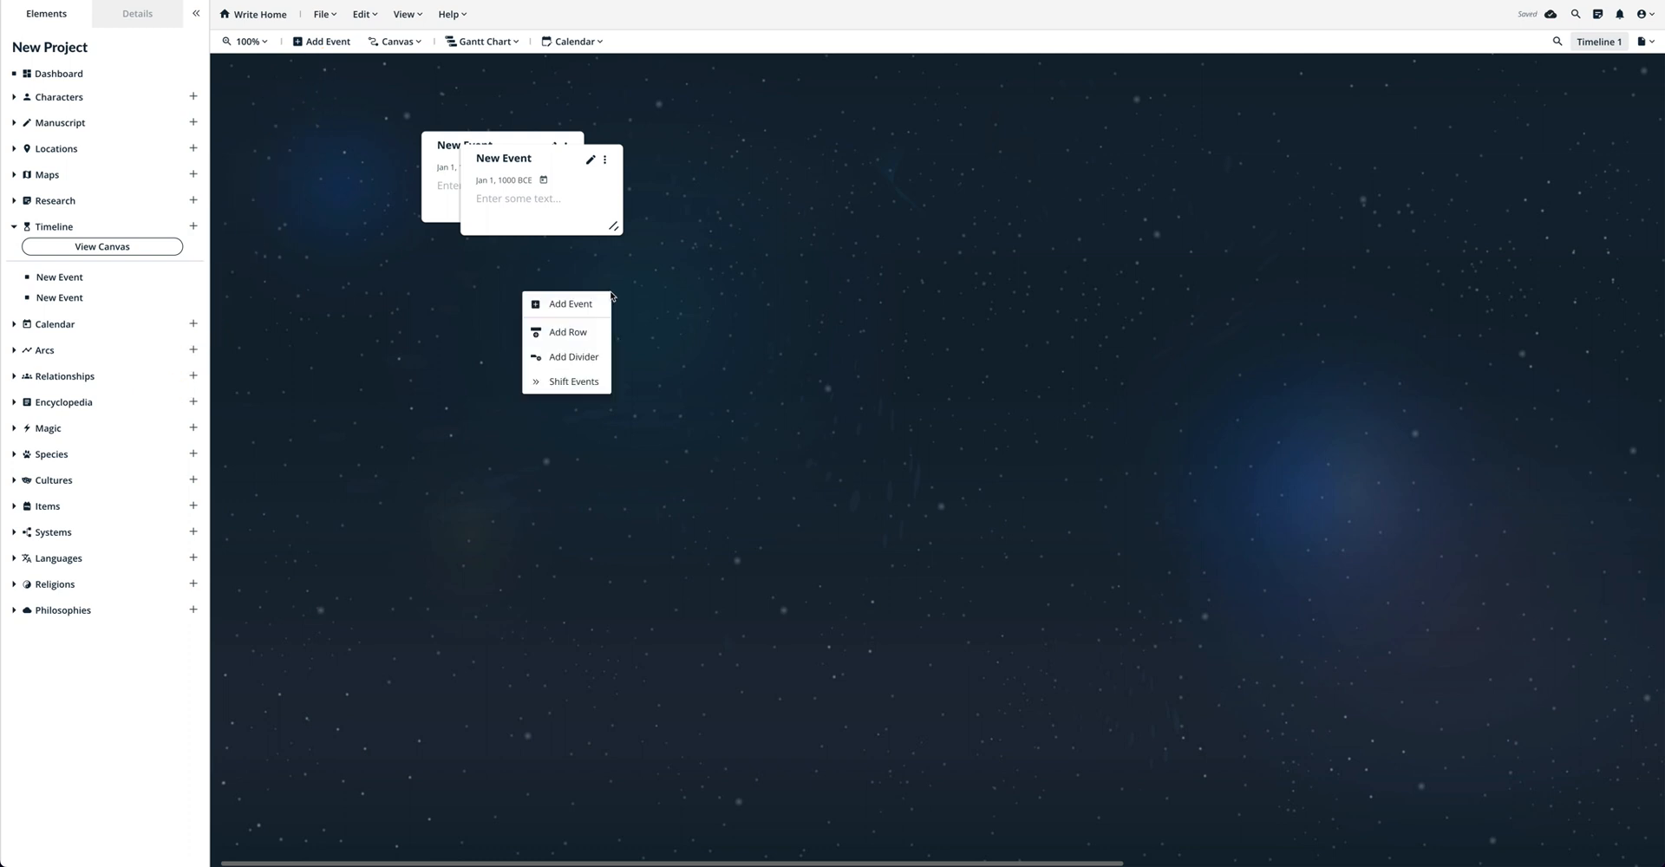
pyautogui.click(575, 304)
pyautogui.moveTo(555, 159); pyautogui.dragTo(766, 148)
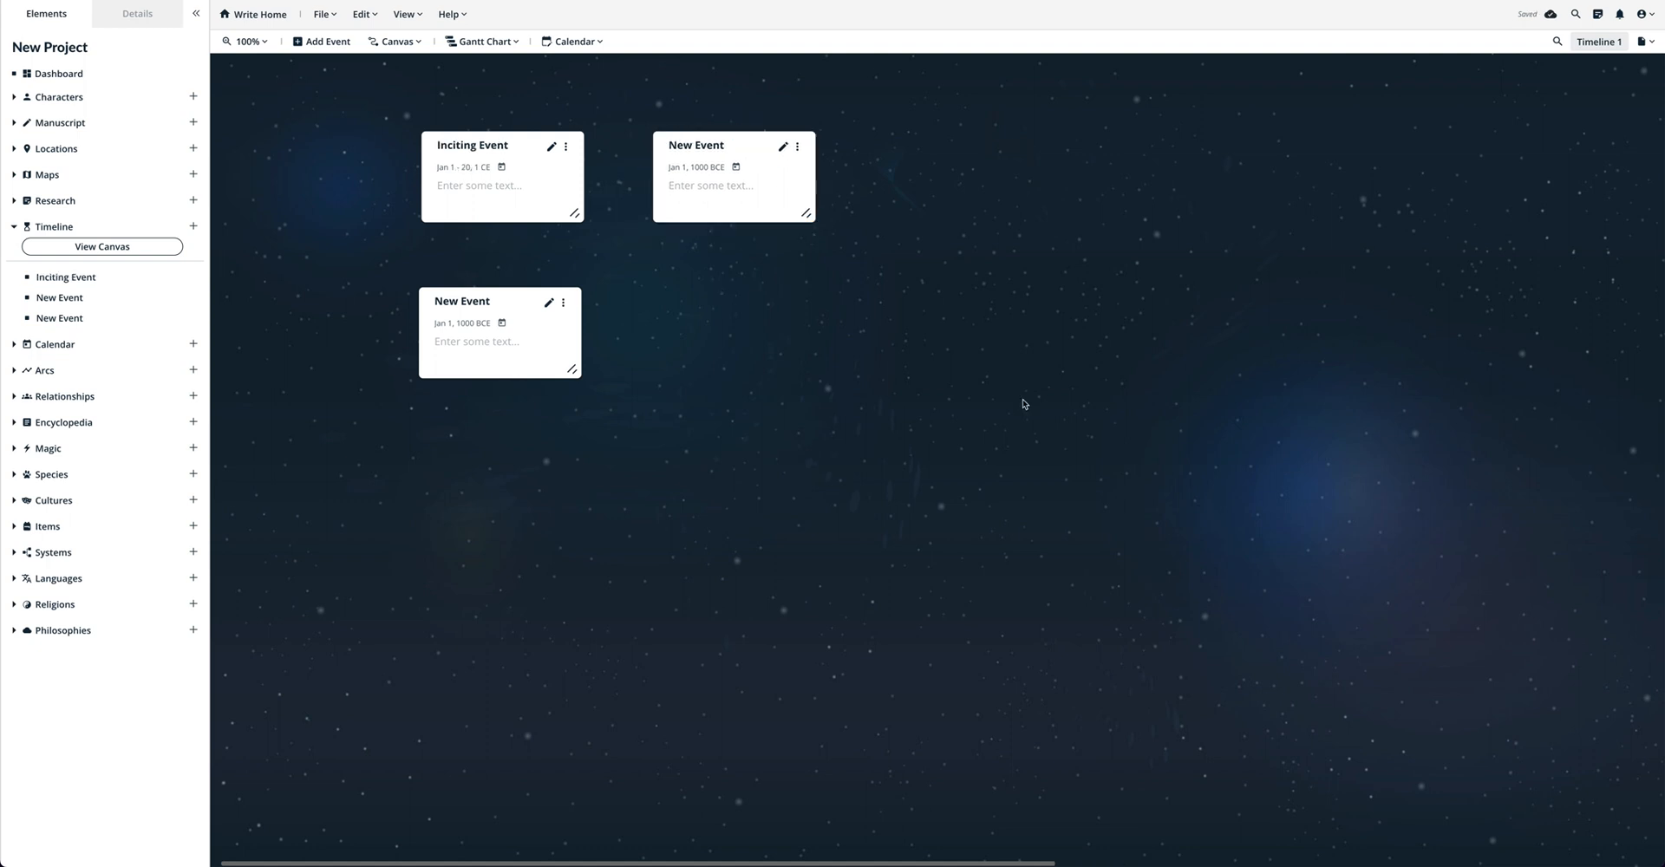
# Enlarge the Inciting Event card to about twice its width and move the two New Event cards away from it.
pyautogui.scroll(5, 1024, 404)
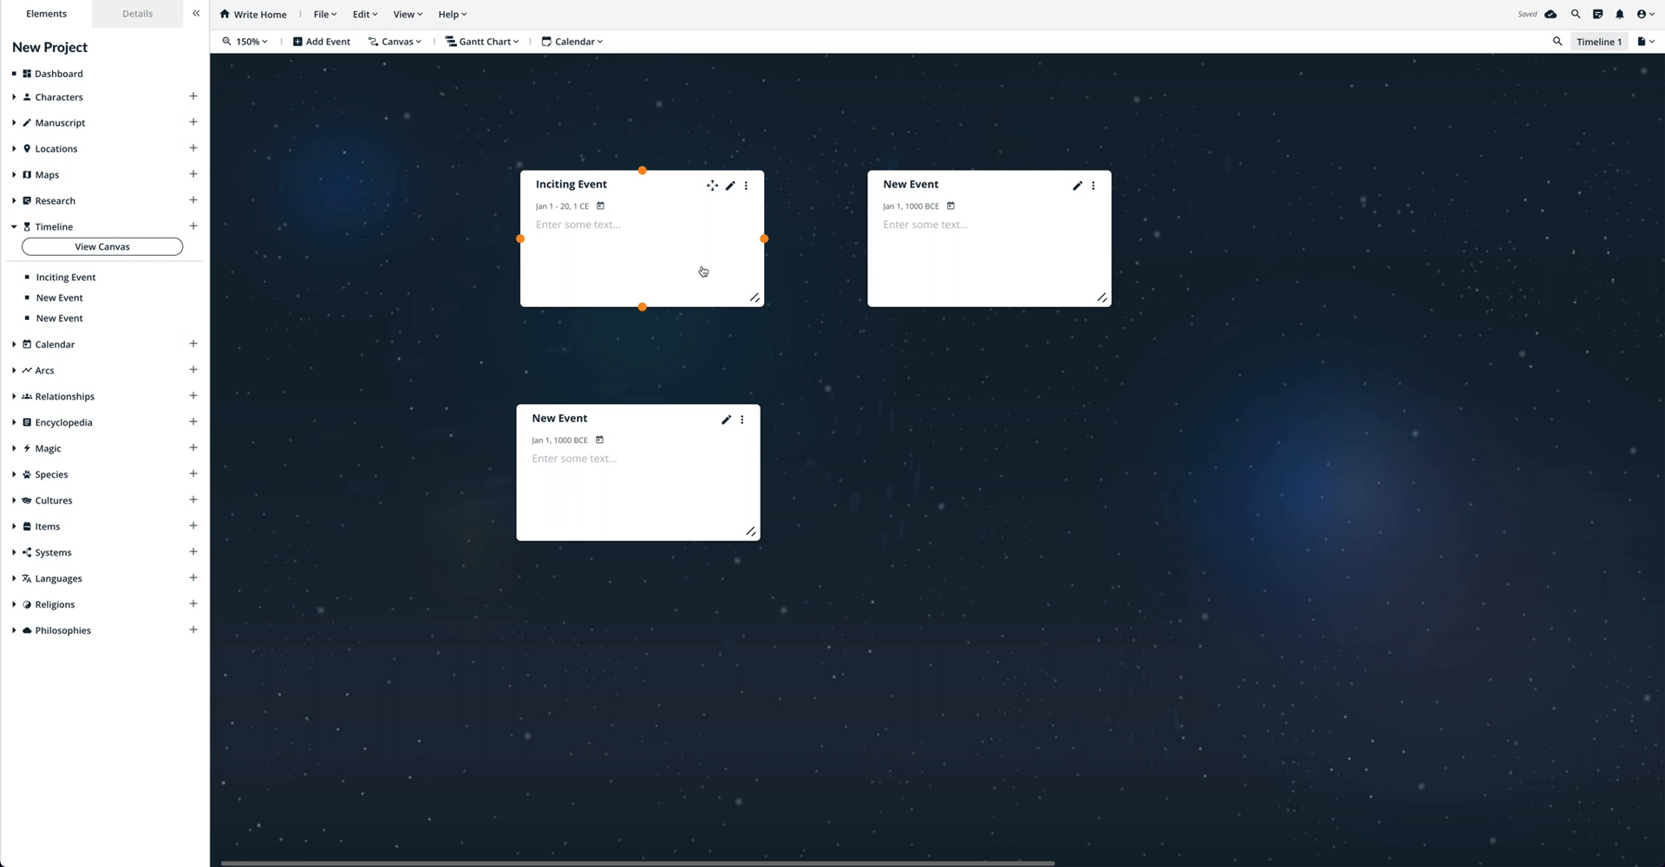
pyautogui.moveTo(754, 298); pyautogui.dragTo(1009, 513)
pyautogui.moveTo(1061, 186); pyautogui.dragTo(1267, 186)
pyautogui.moveTo(711, 420); pyautogui.dragTo(710, 566)
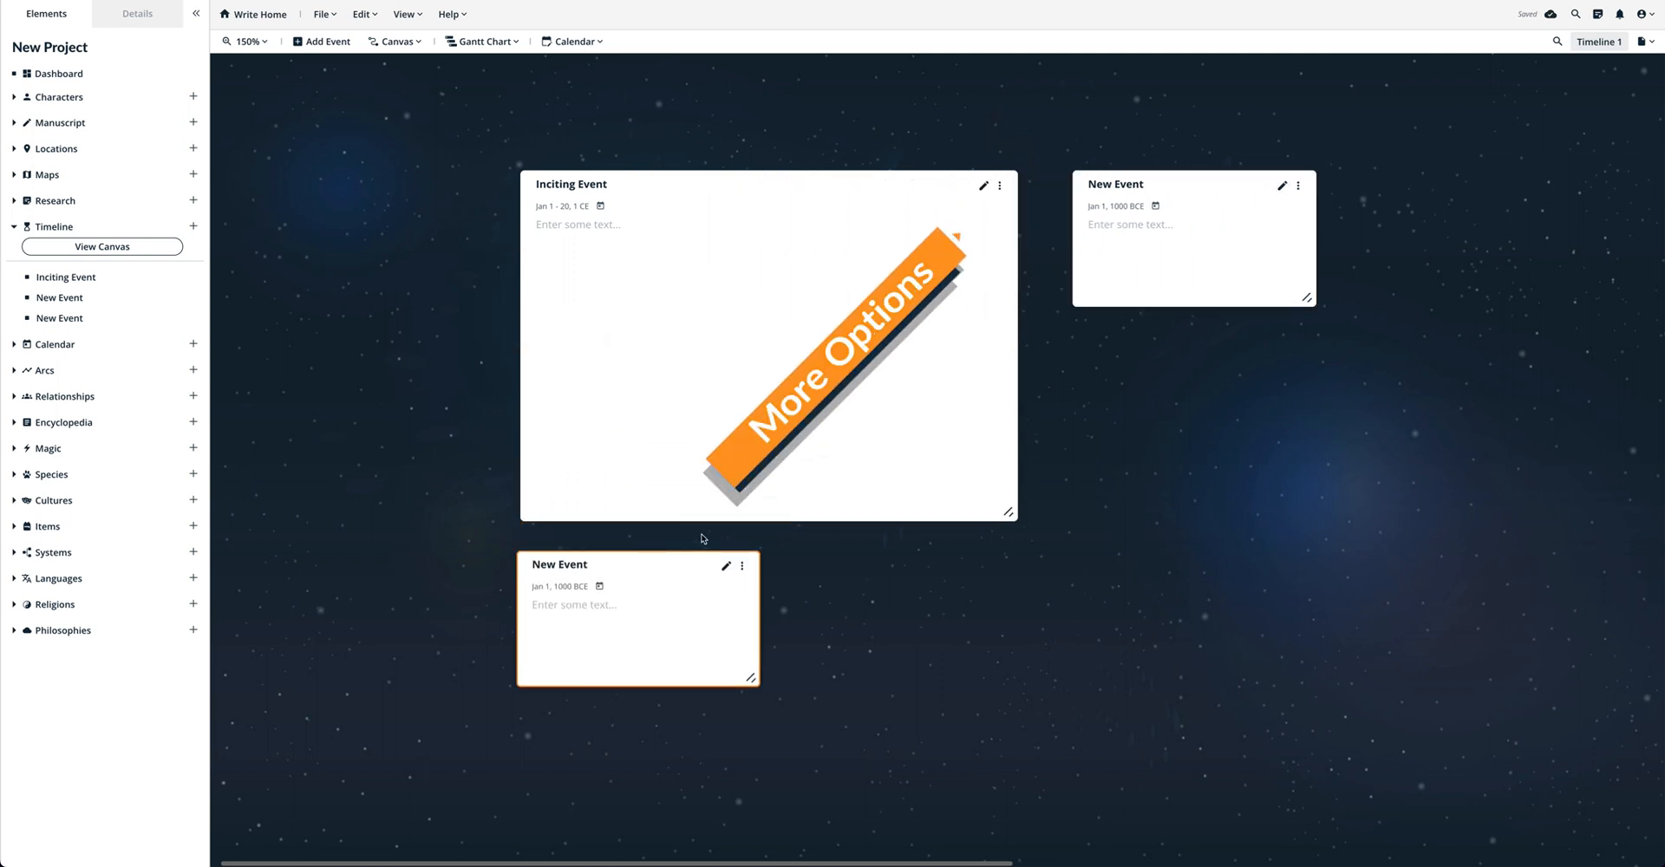
# Set the Inciting Event's panel color to purple.
pyautogui.click(1001, 185)
pyautogui.click(961, 195)
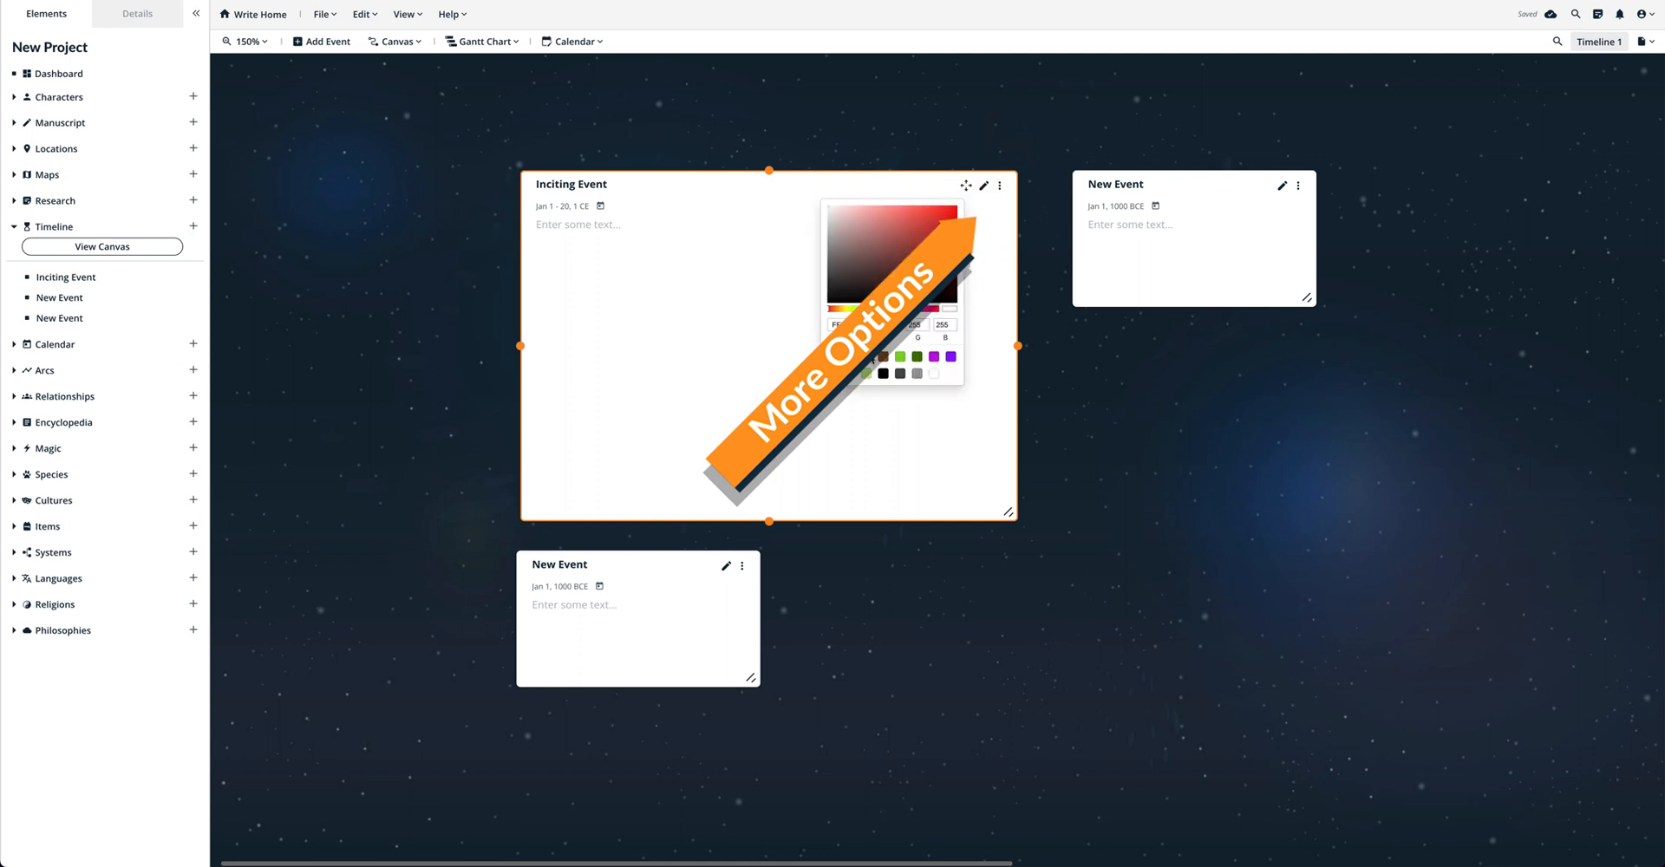
pyautogui.click(935, 356)
# Delete both New Event cards from the timeline, keeping only the Inciting Event.
pyautogui.click(1299, 184)
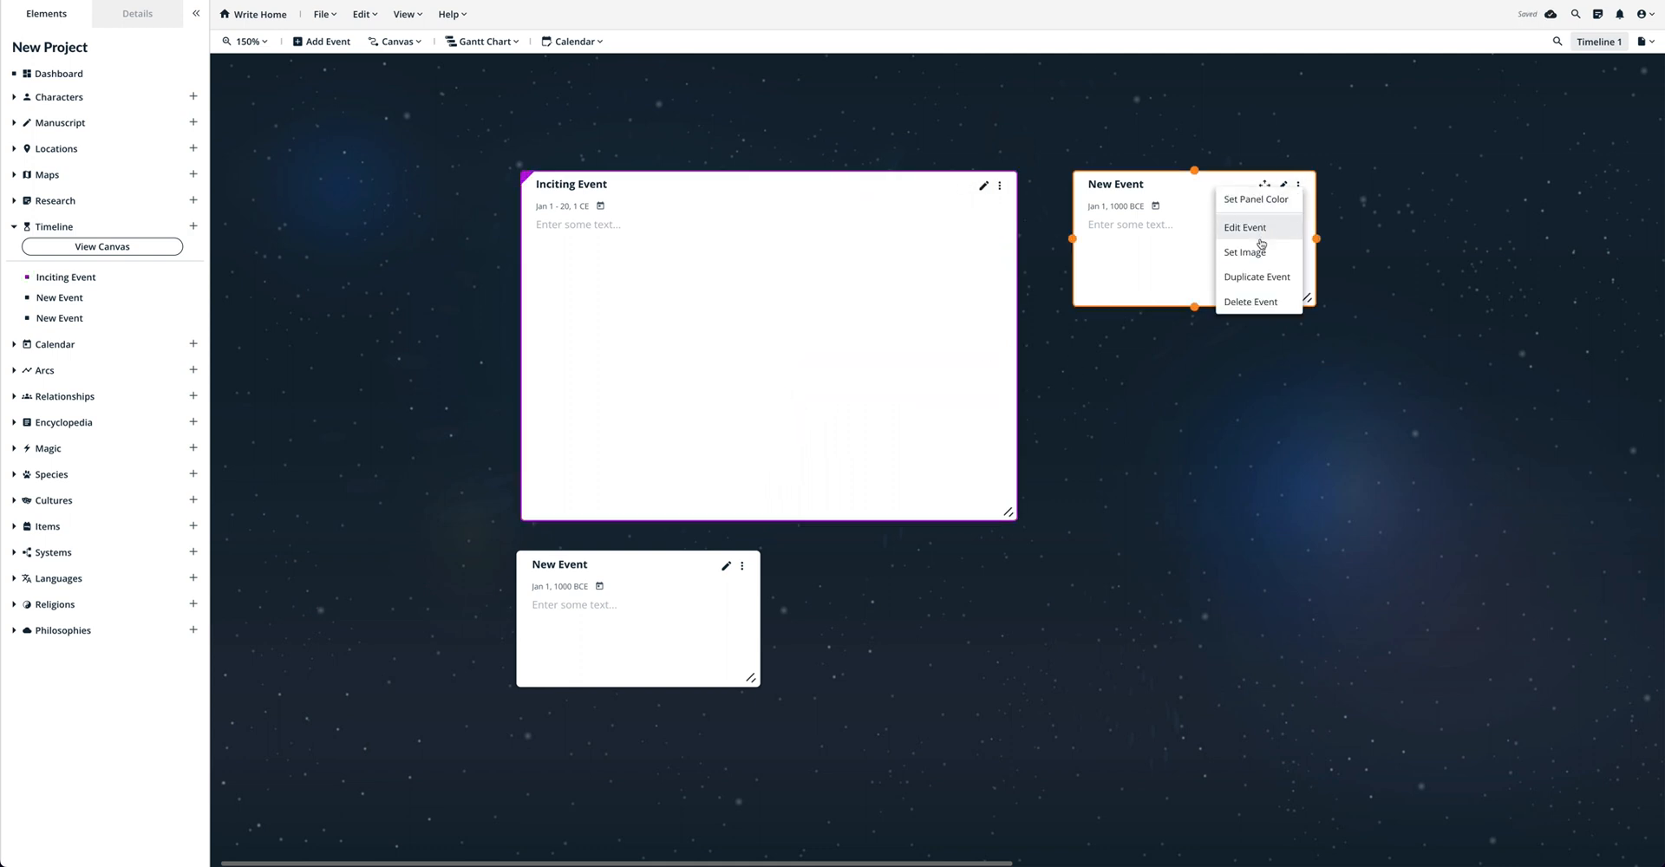
pyautogui.click(1251, 302)
pyautogui.click(742, 567)
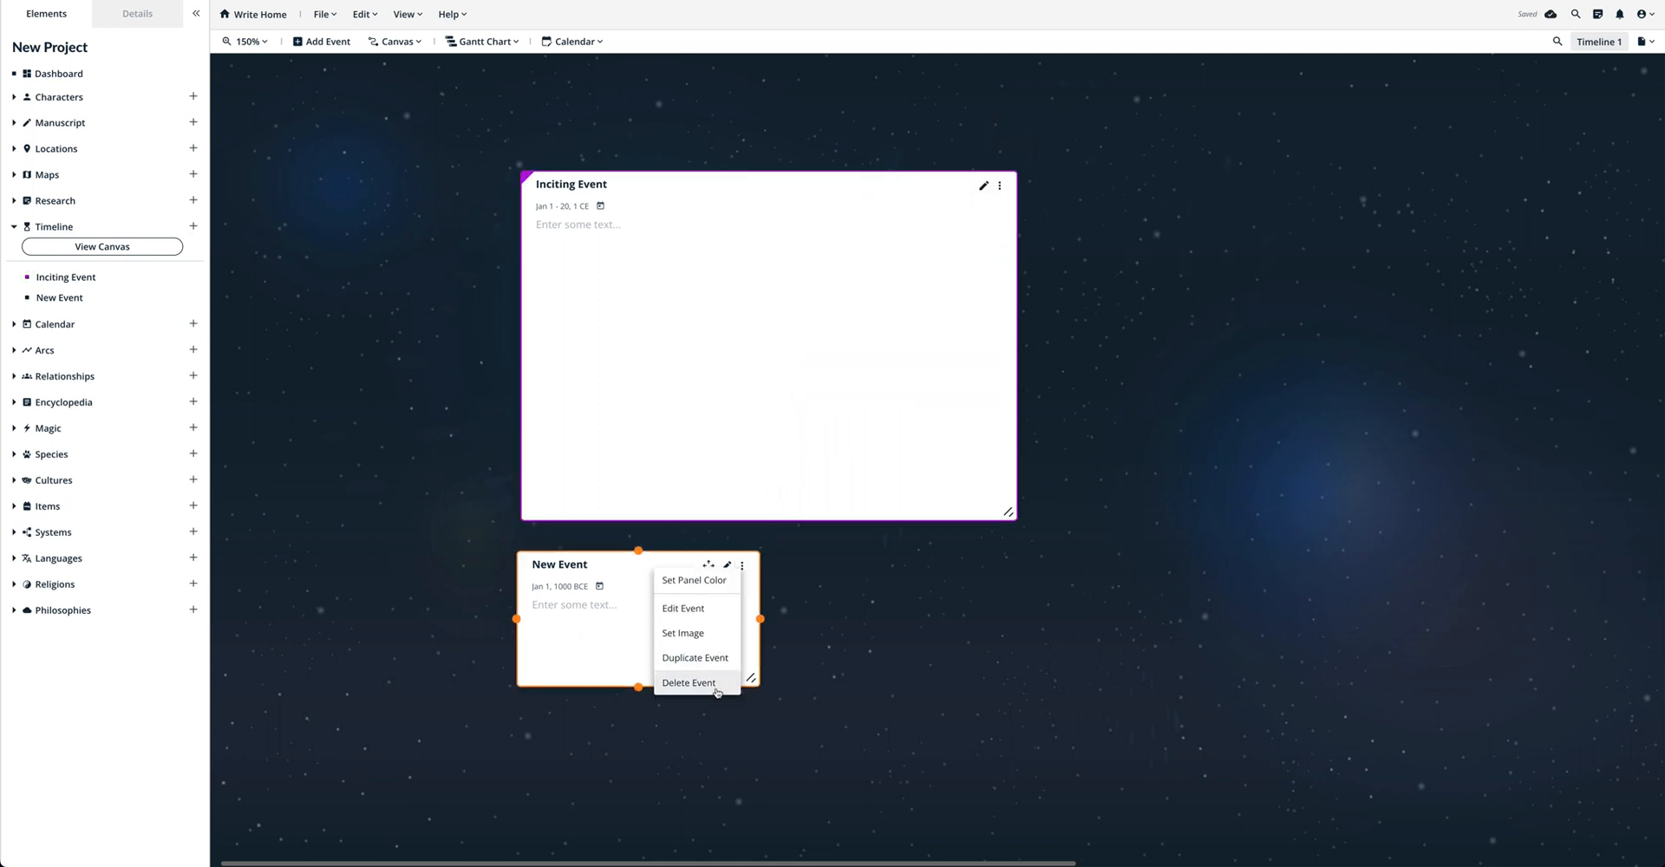
pyautogui.click(717, 690)
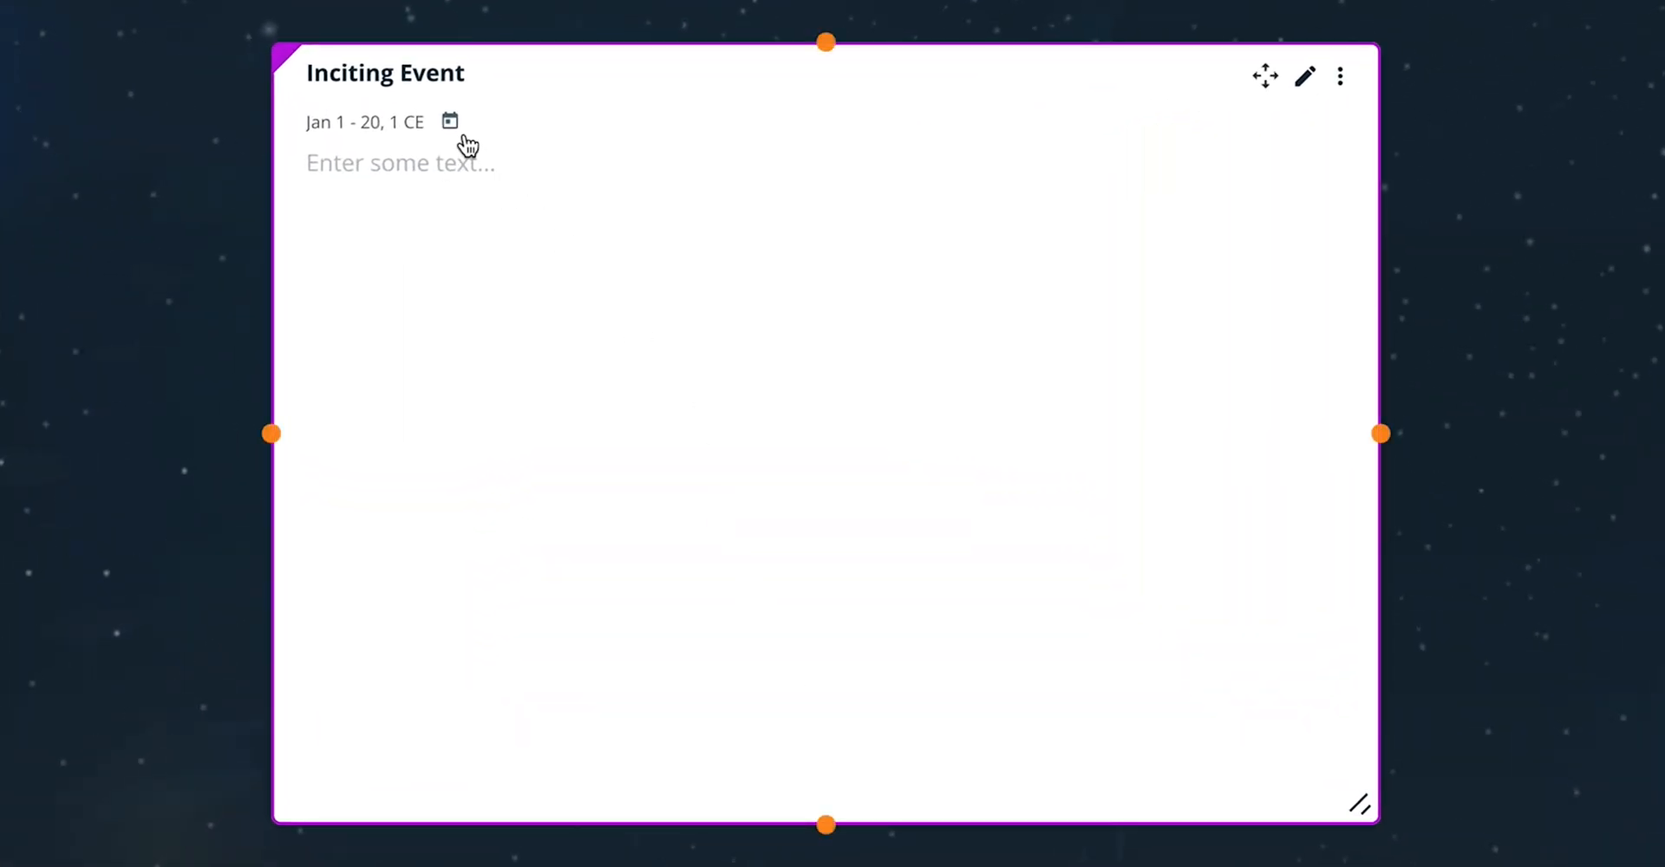
# Set the Inciting Event's end date to 3/20/1 by entering the date as text.
pyautogui.click(451, 122)
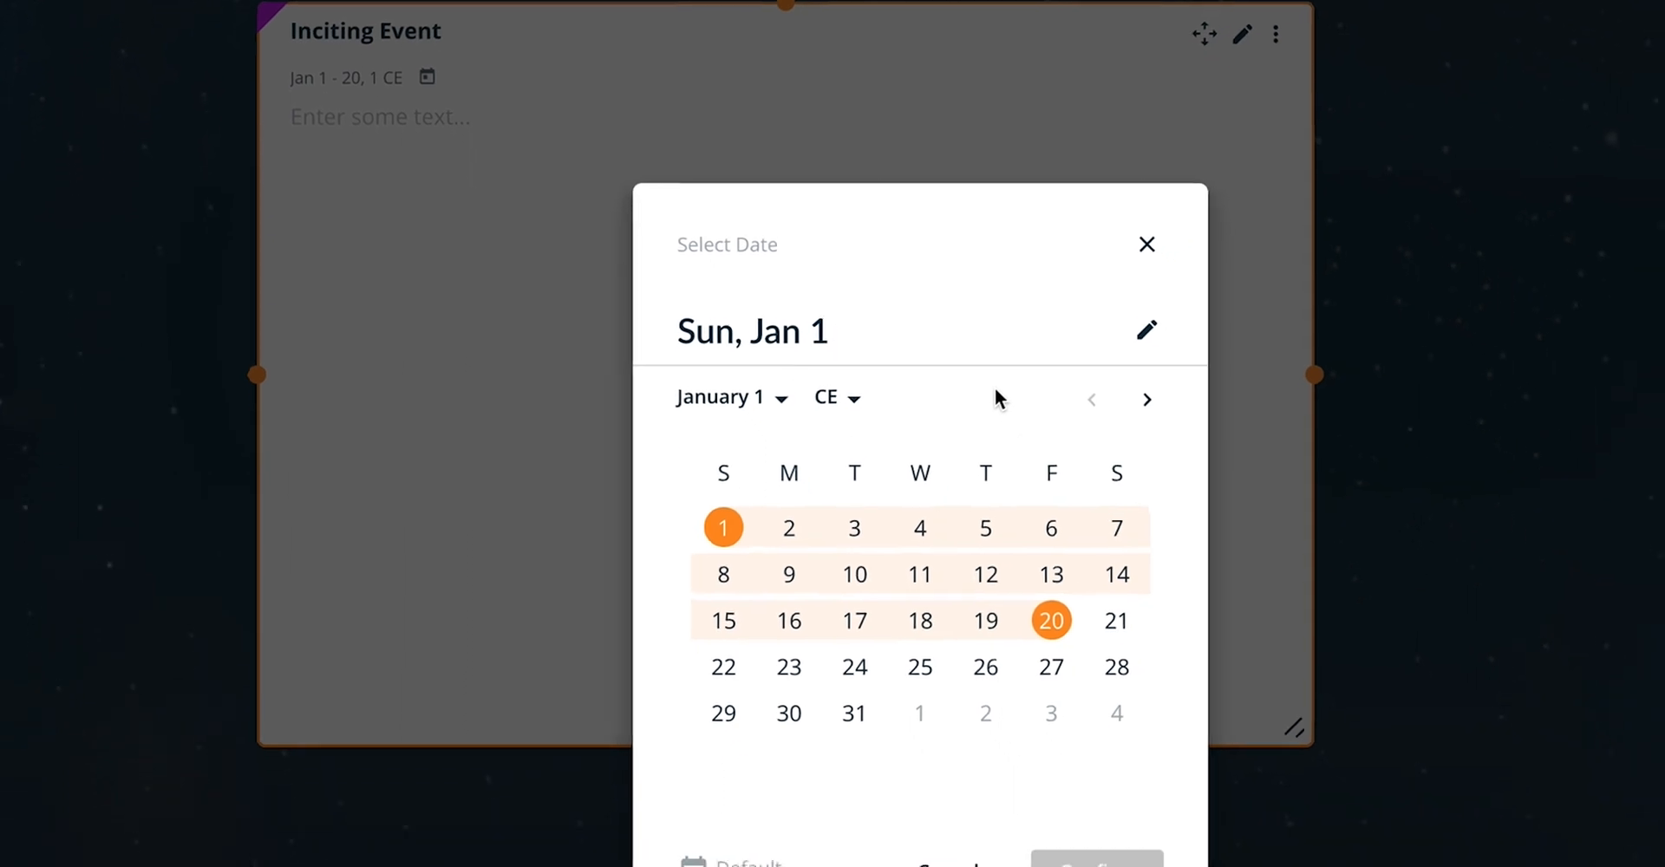
pyautogui.click(1205, 386)
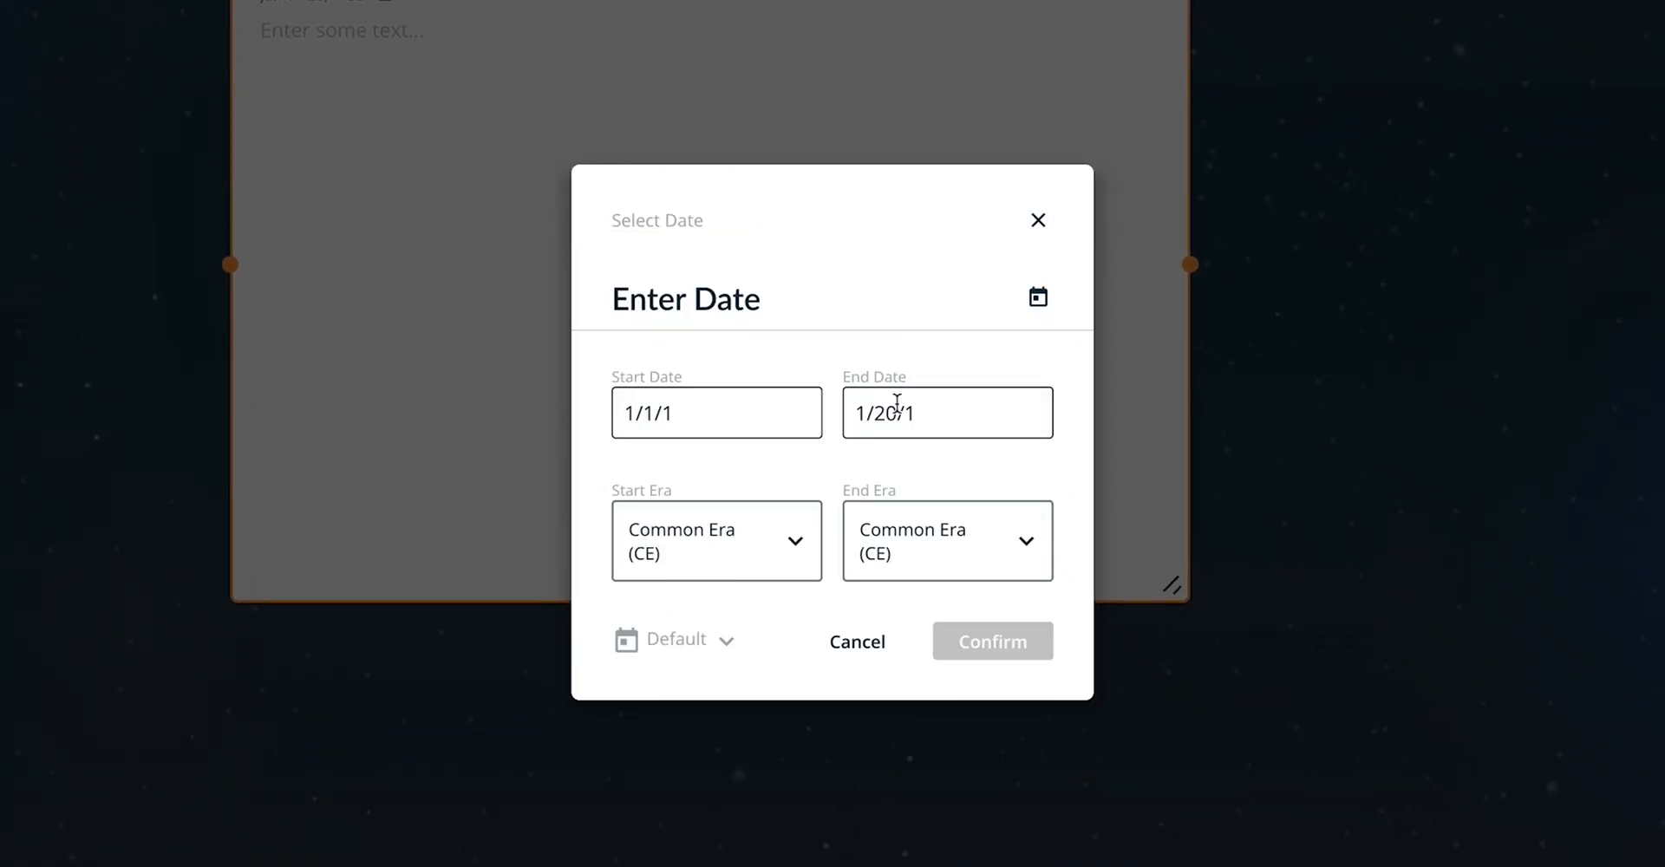
pyautogui.click(864, 413)
pyautogui.press('BackSpace')
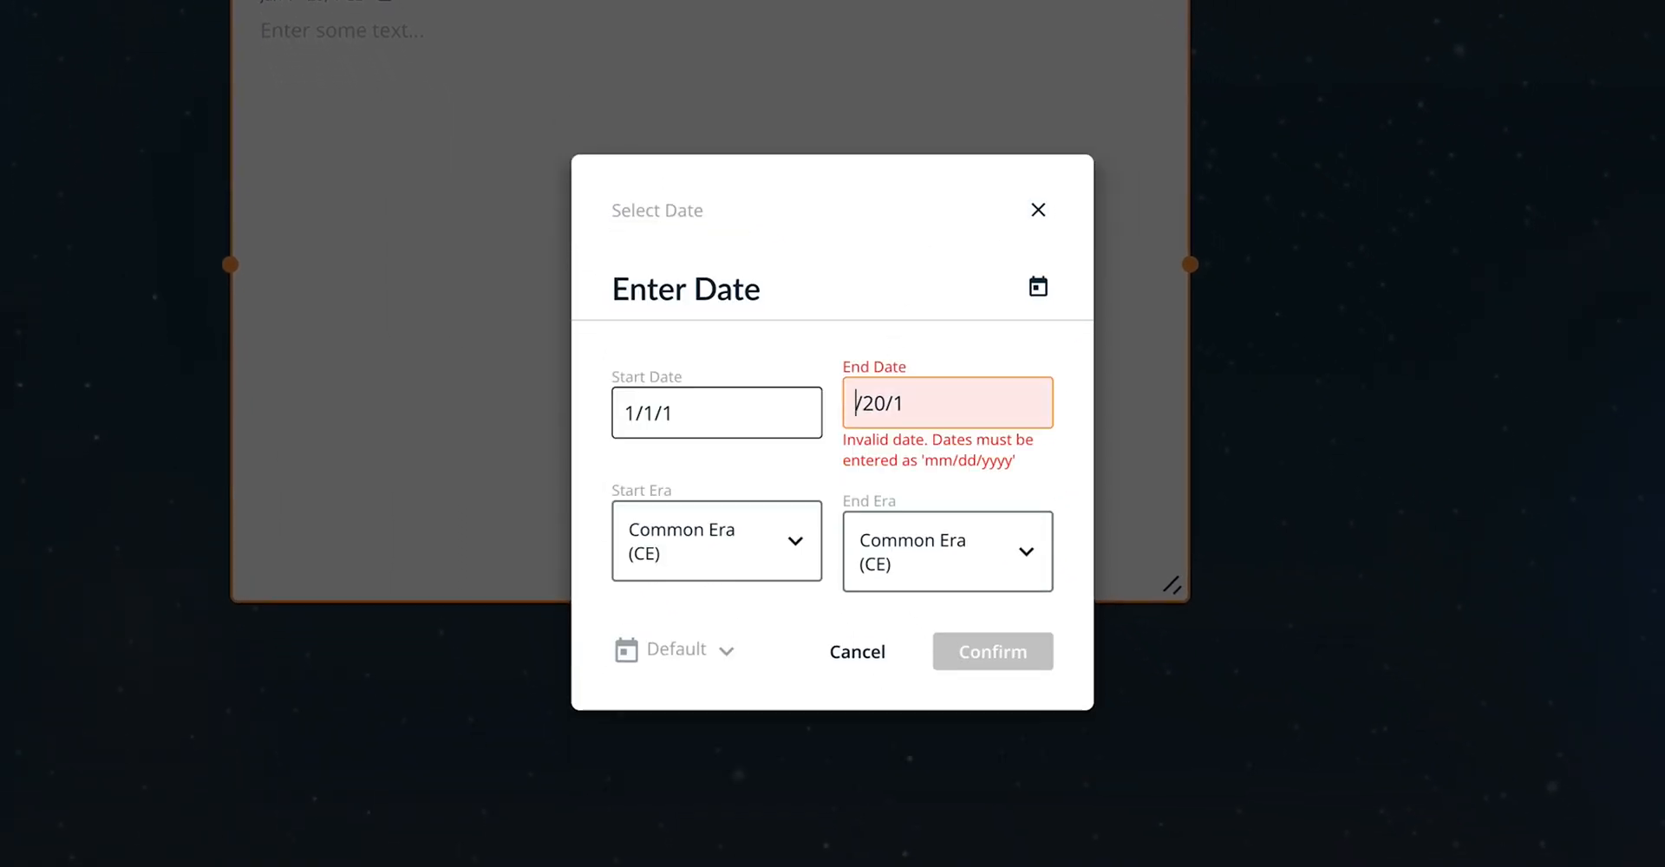
pyautogui.write('3')
pyautogui.click(1011, 647)
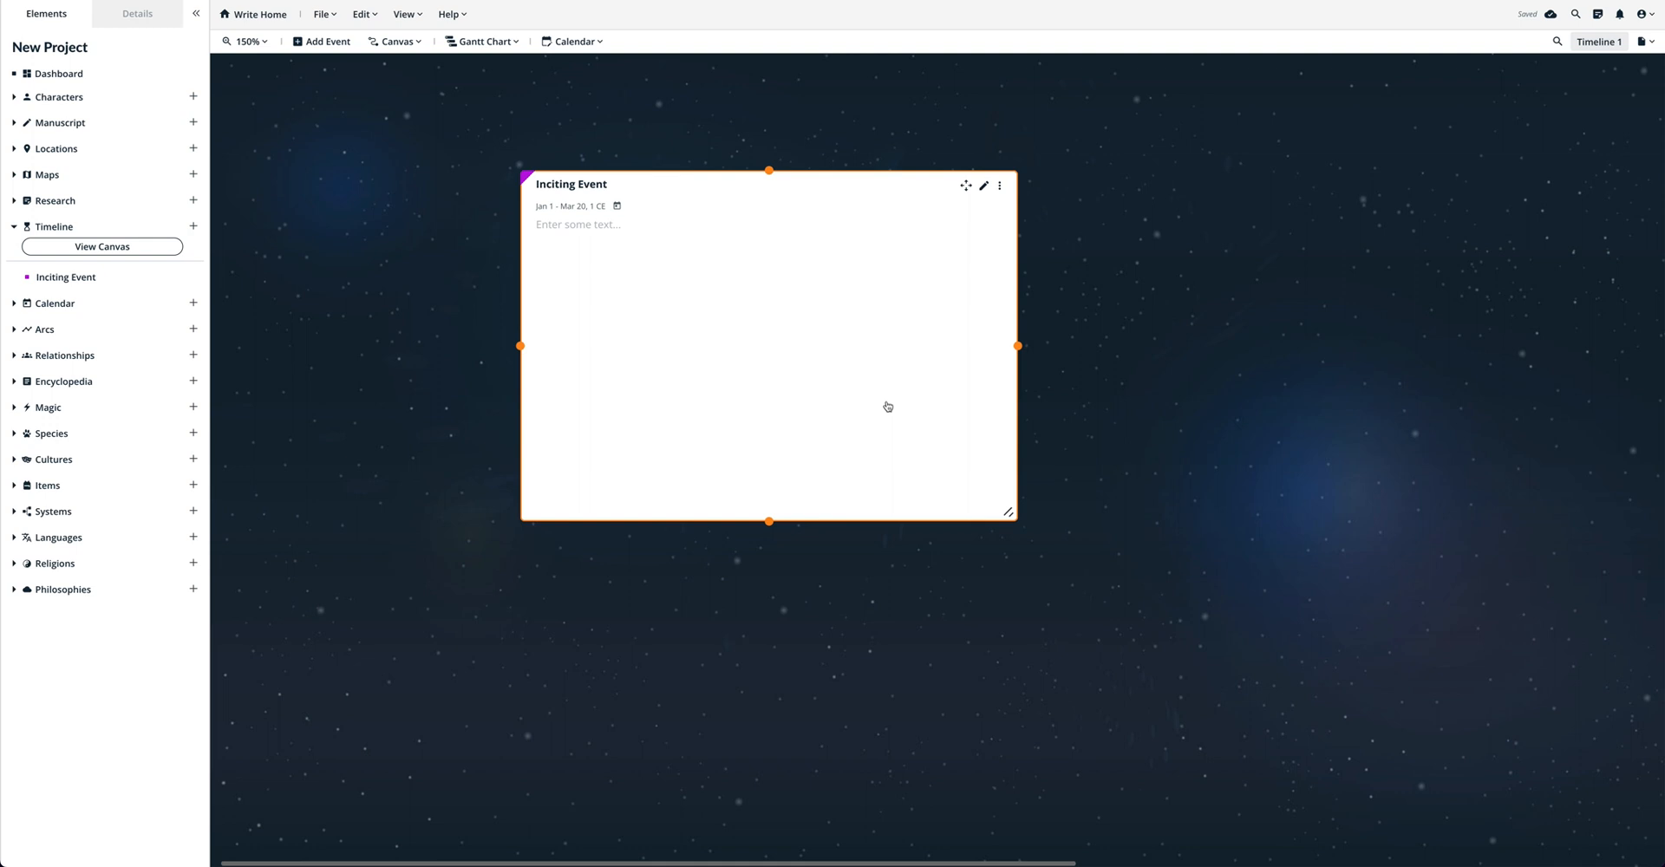
# Move the Inciting Event card toward the canvas's upper-left corner and make it smaller.
pyautogui.moveTo(967, 184); pyautogui.dragTo(705, 124)
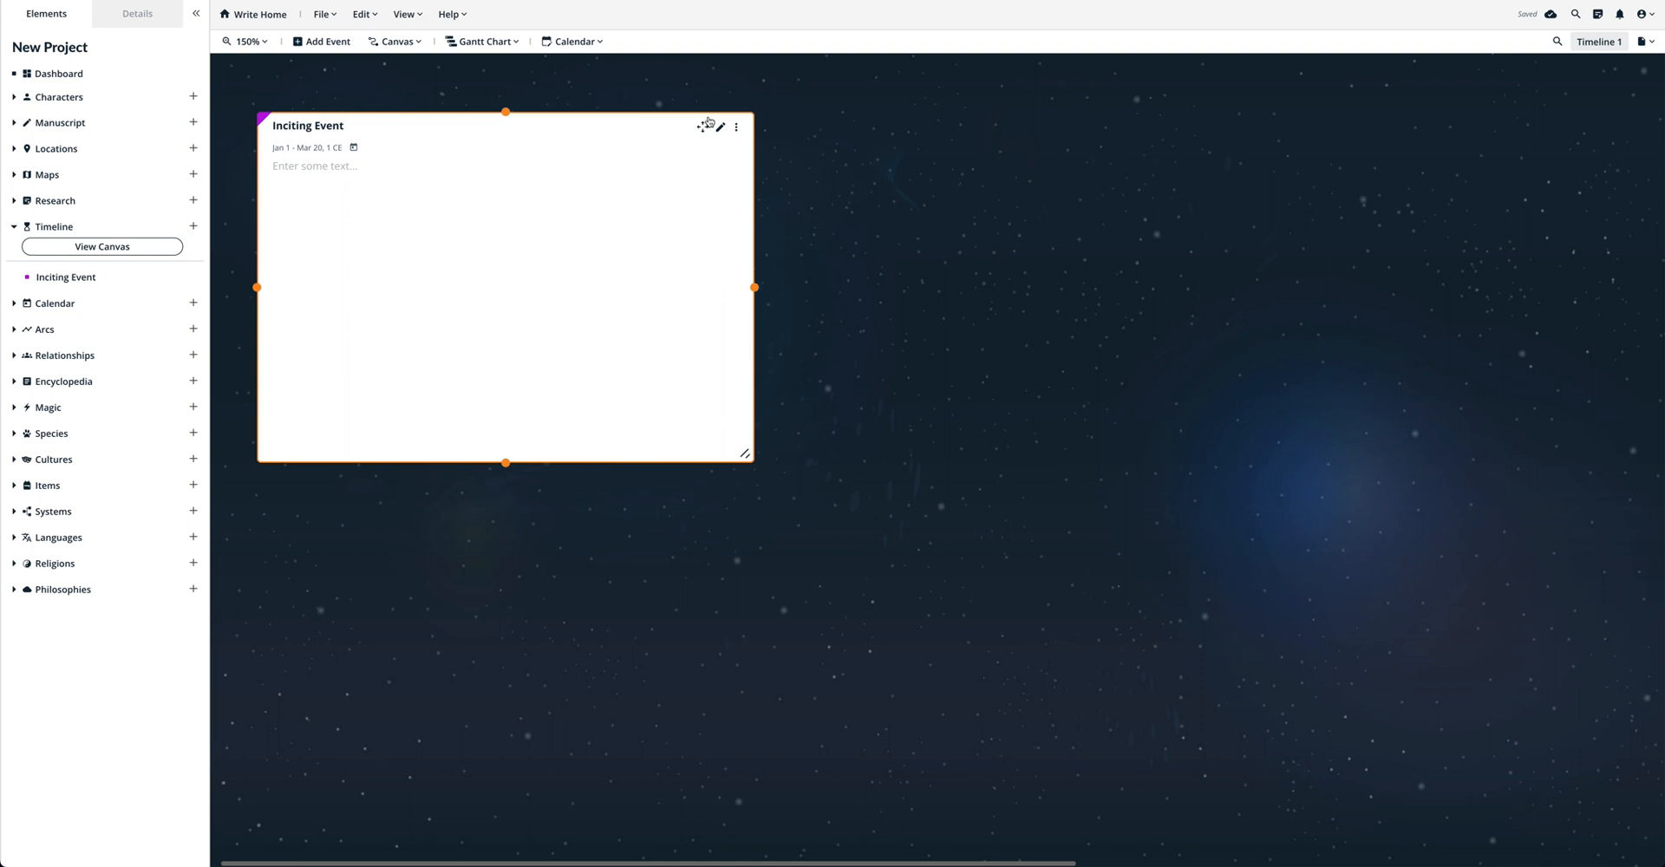
pyautogui.moveTo(744, 453); pyautogui.dragTo(628, 370)
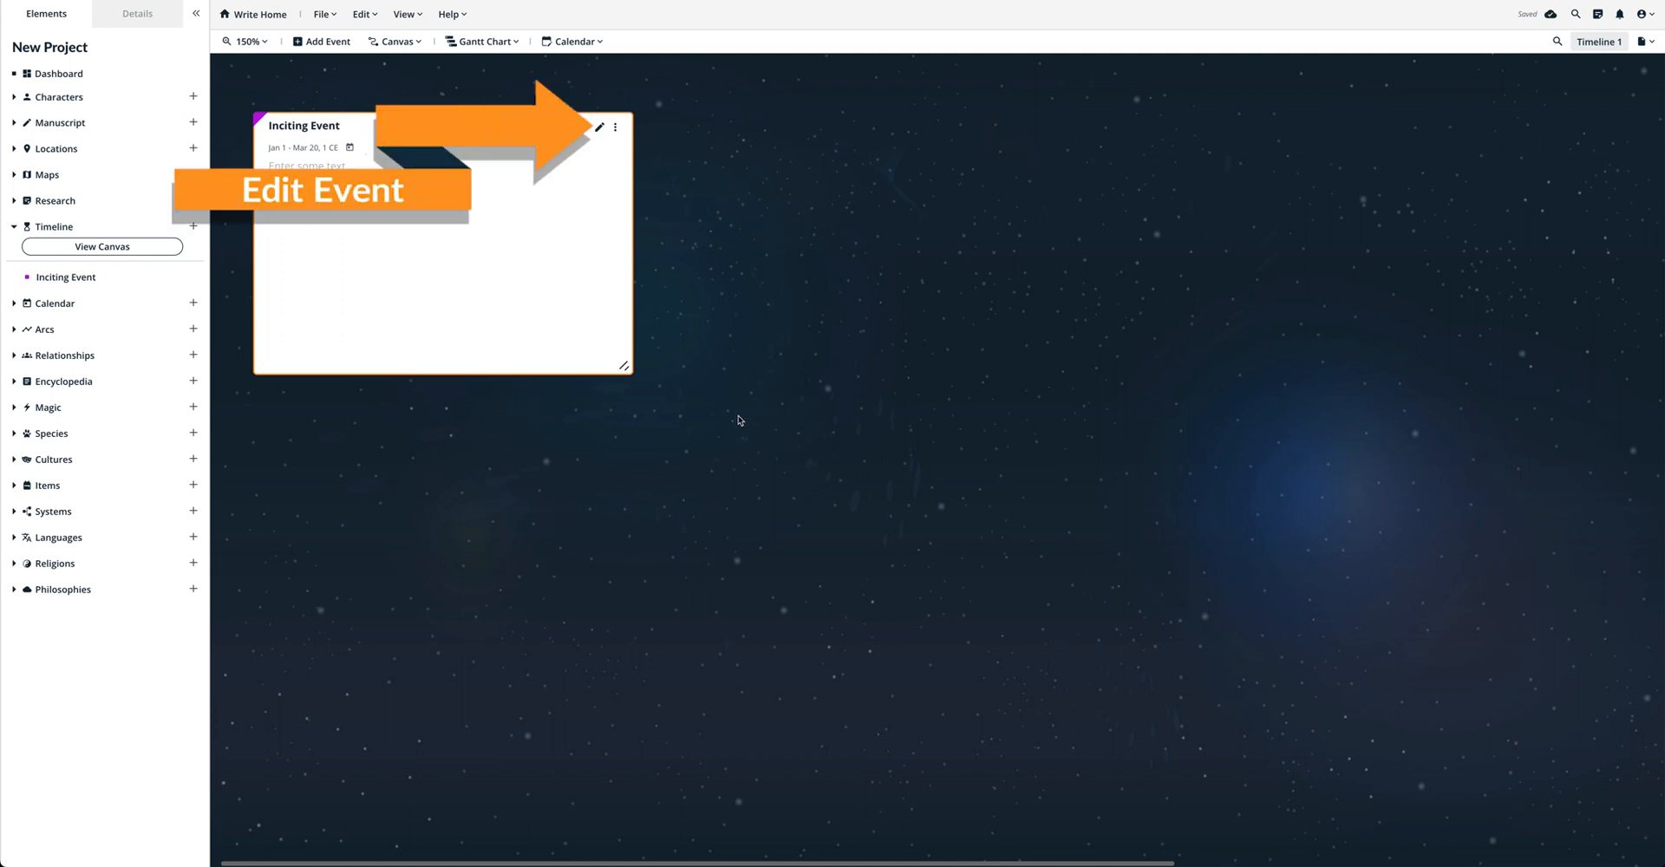
# Open the Inciting Event for editing and set the iron gate photo as its main image.
pyautogui.click(598, 127)
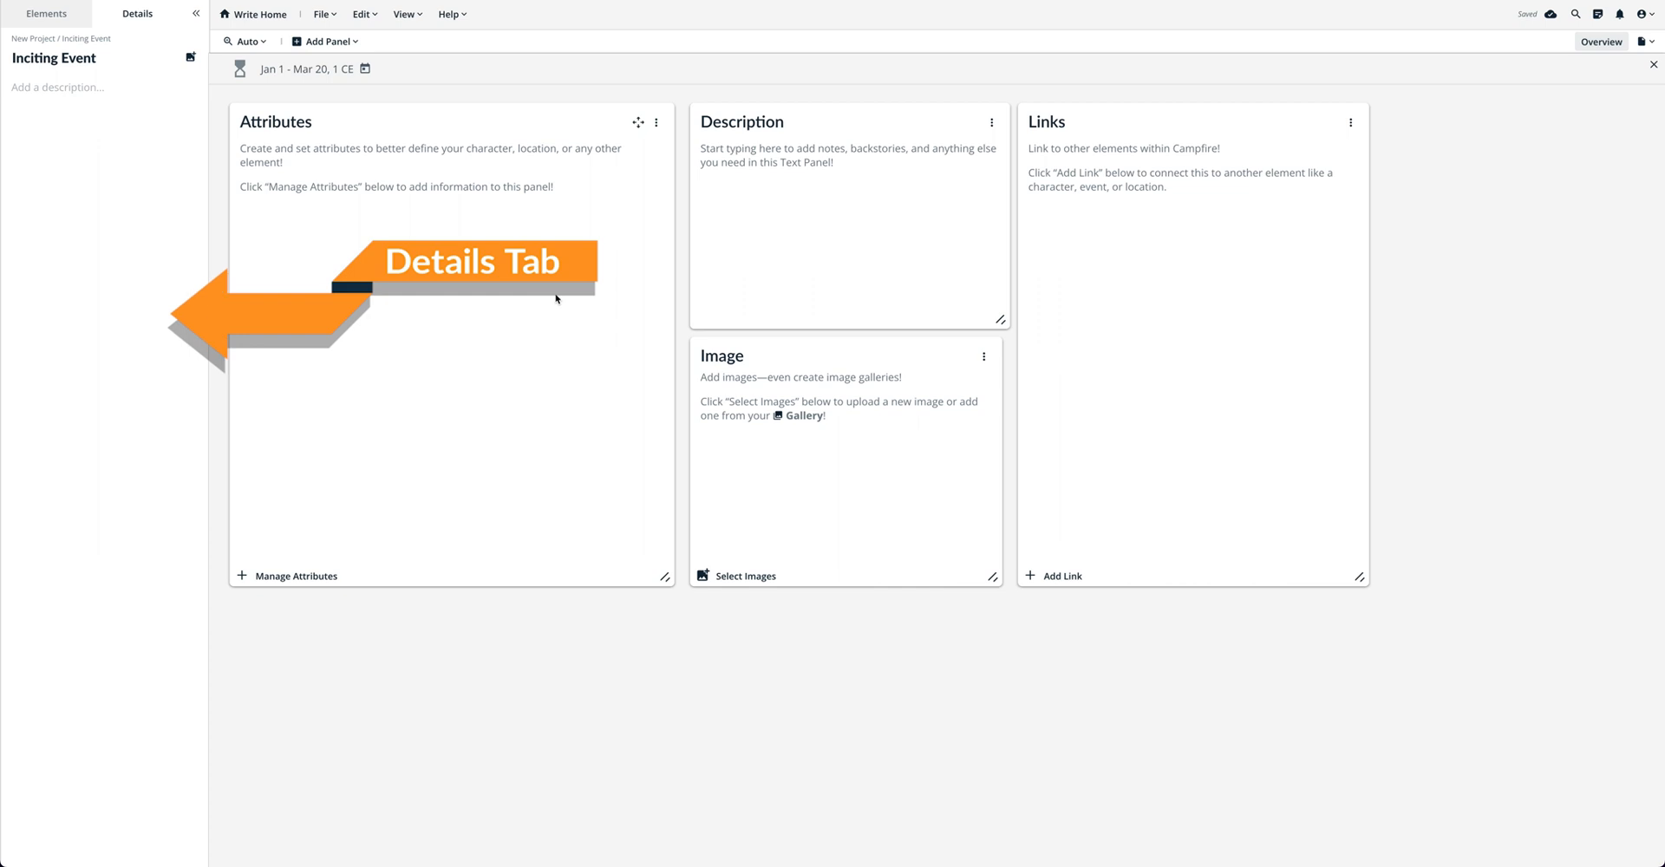
pyautogui.click(190, 56)
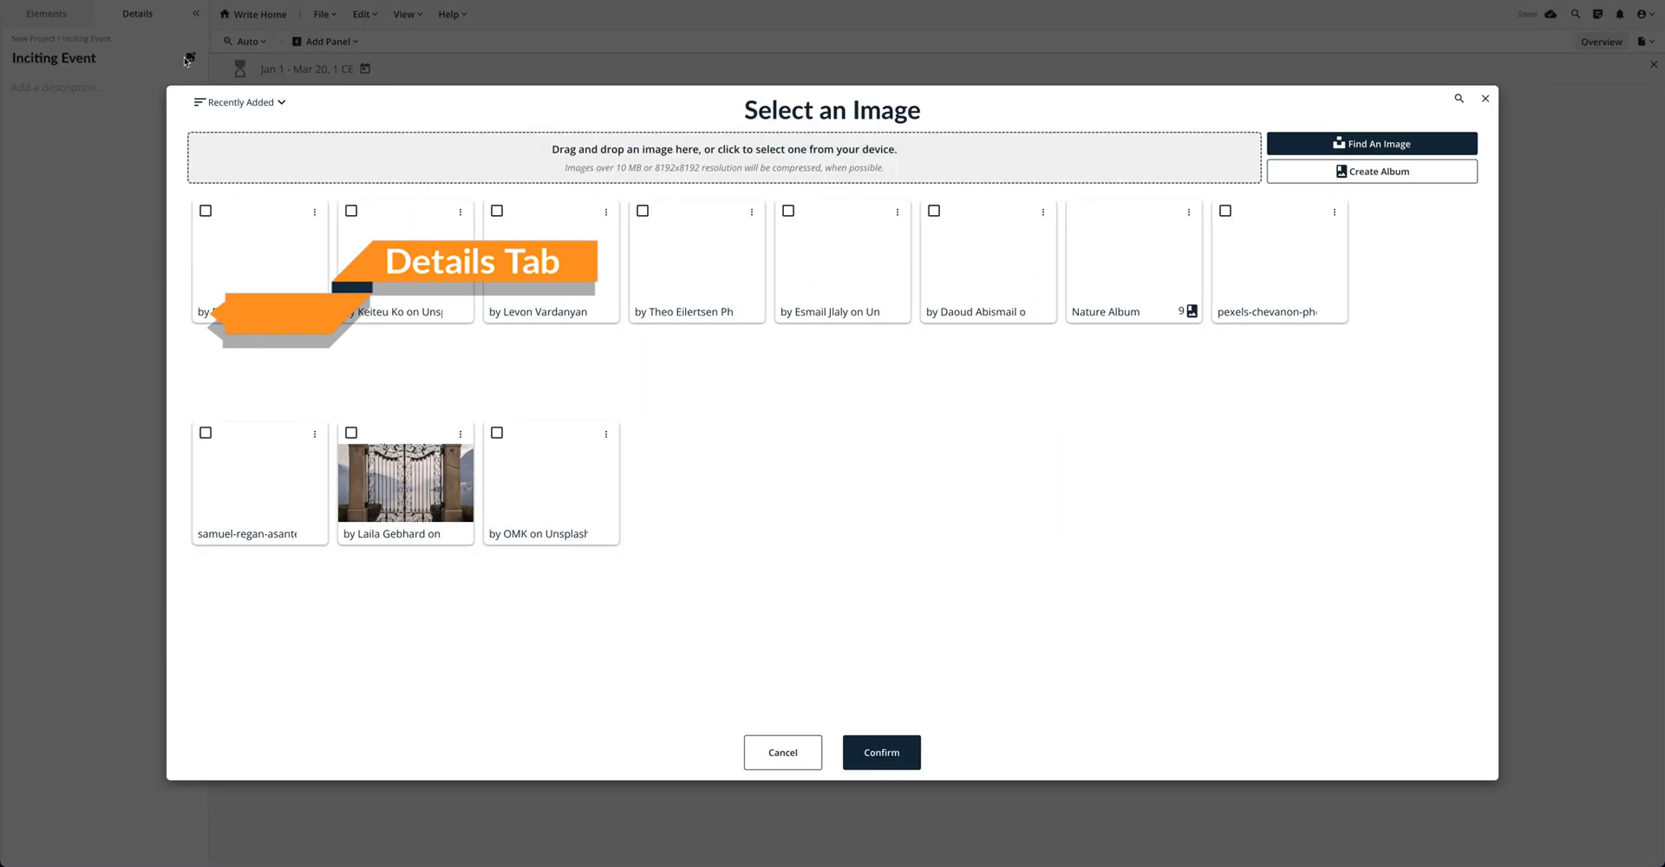
pyautogui.click(397, 486)
pyautogui.click(880, 751)
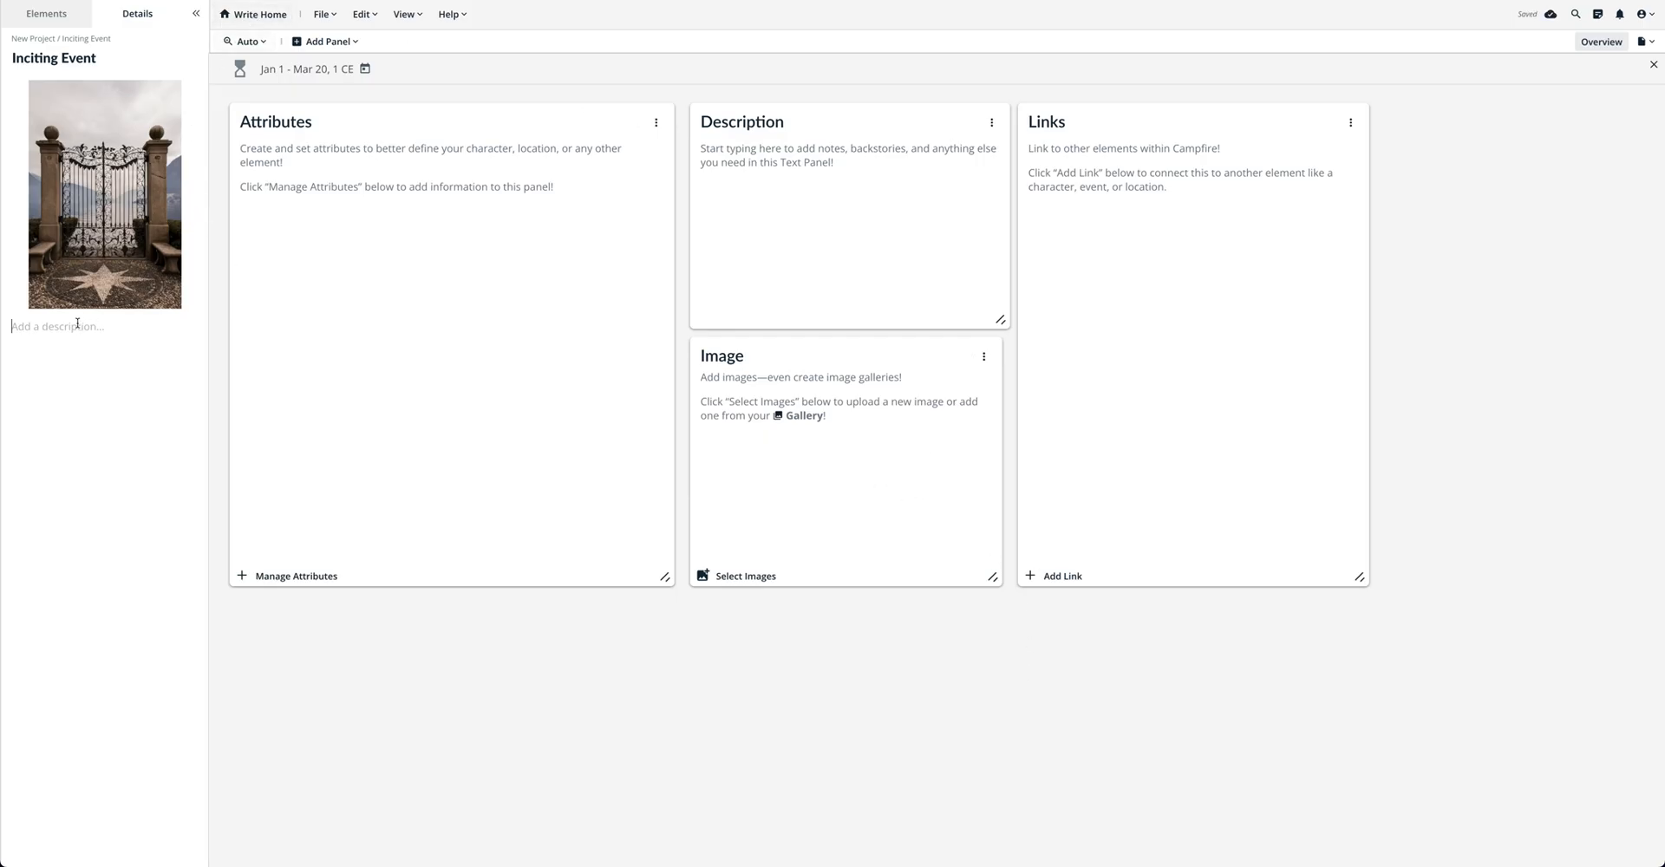
# Enter the description "This is the inciting event! It's where the story is incited, and that makes it very important as far as events go.".
pyautogui.write("This is the inciting event! It's where")
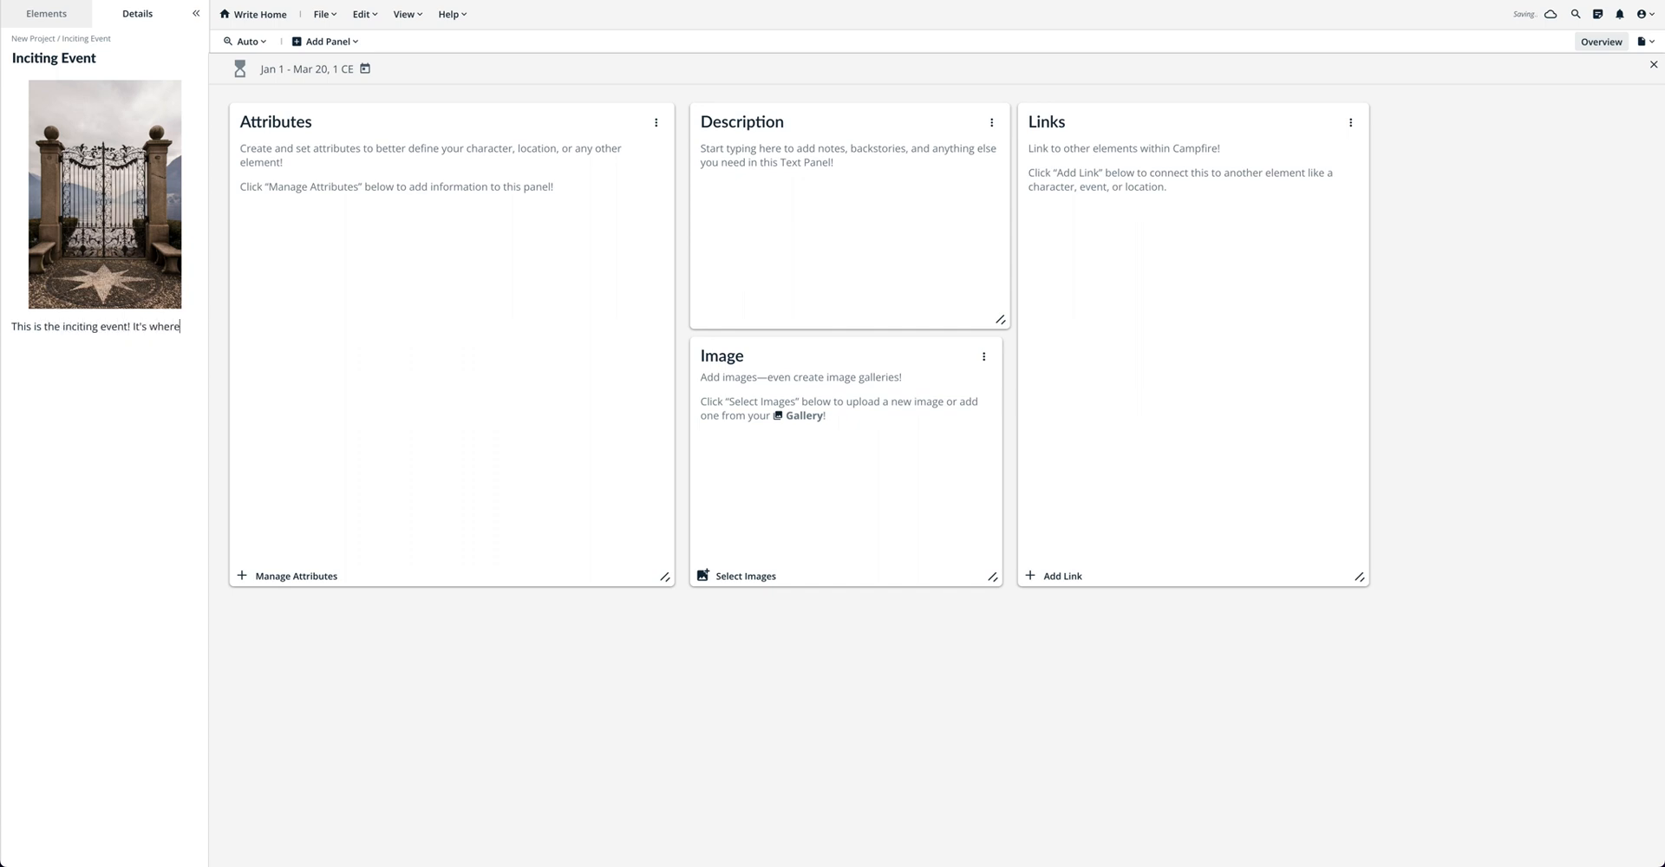
pyautogui.write(' the story is incited, and that makes it very important as far as events go.')
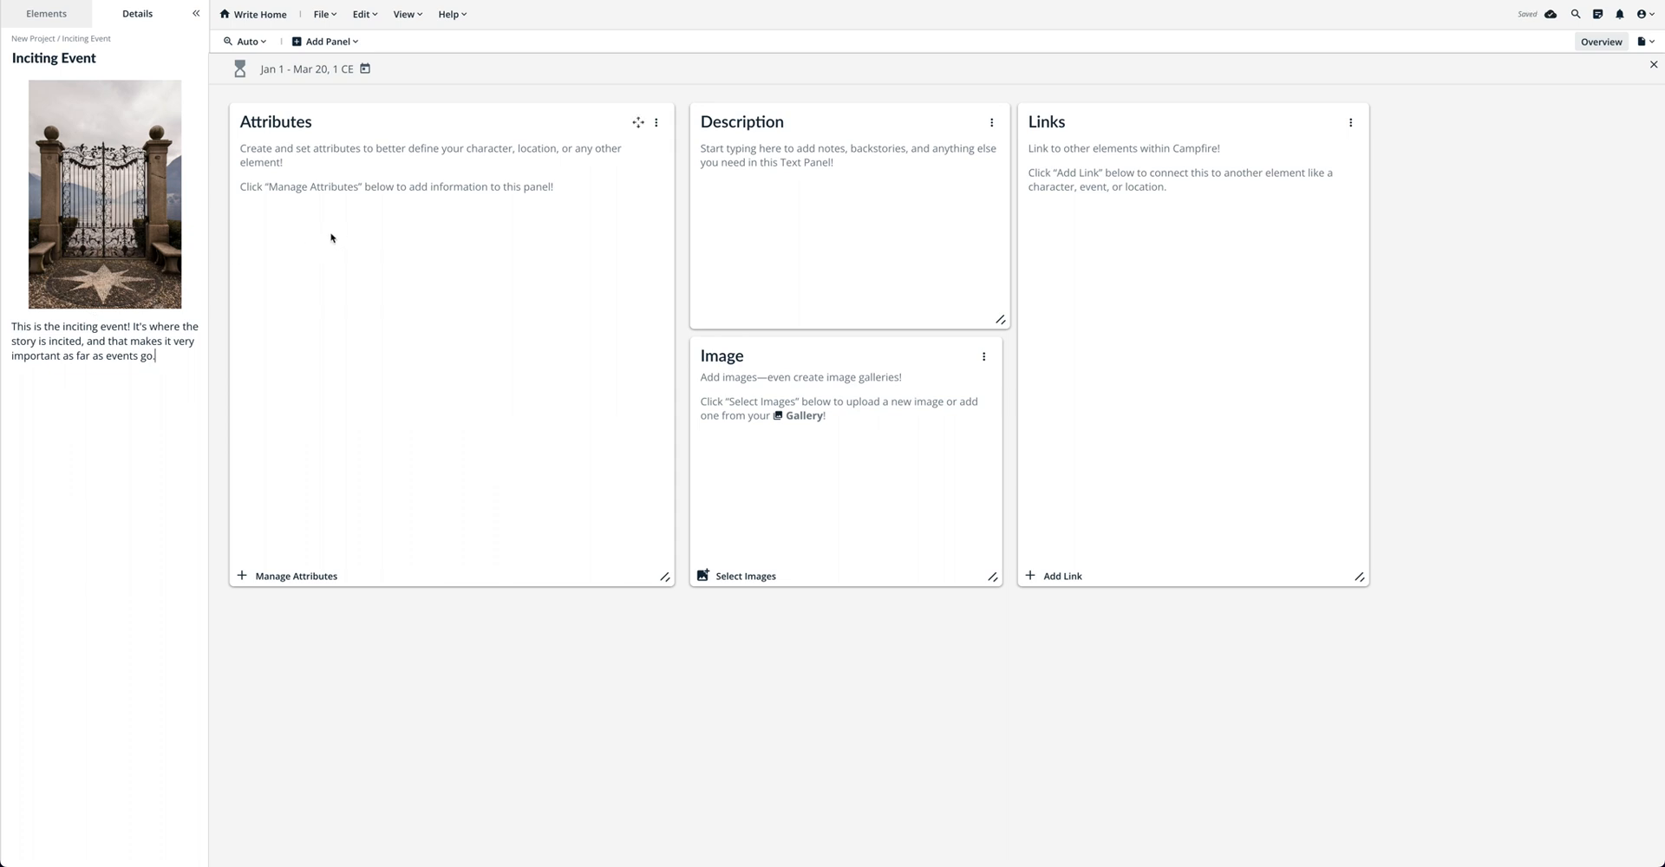
# Add a list panel to the event's overview page and reduce its size.
pyautogui.click(330, 41)
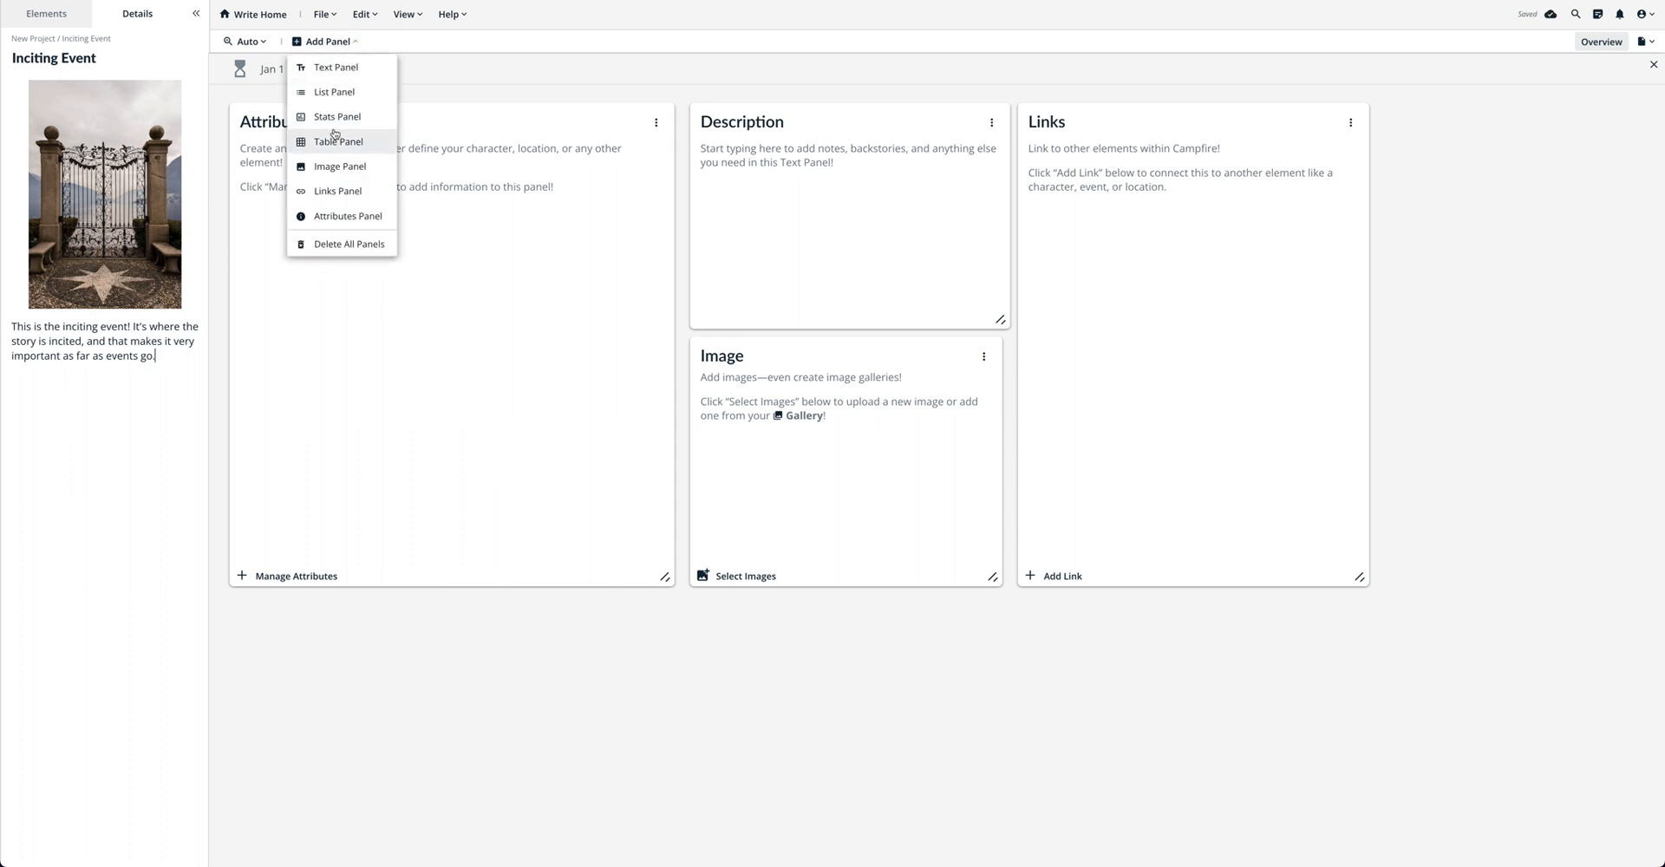
pyautogui.click(334, 91)
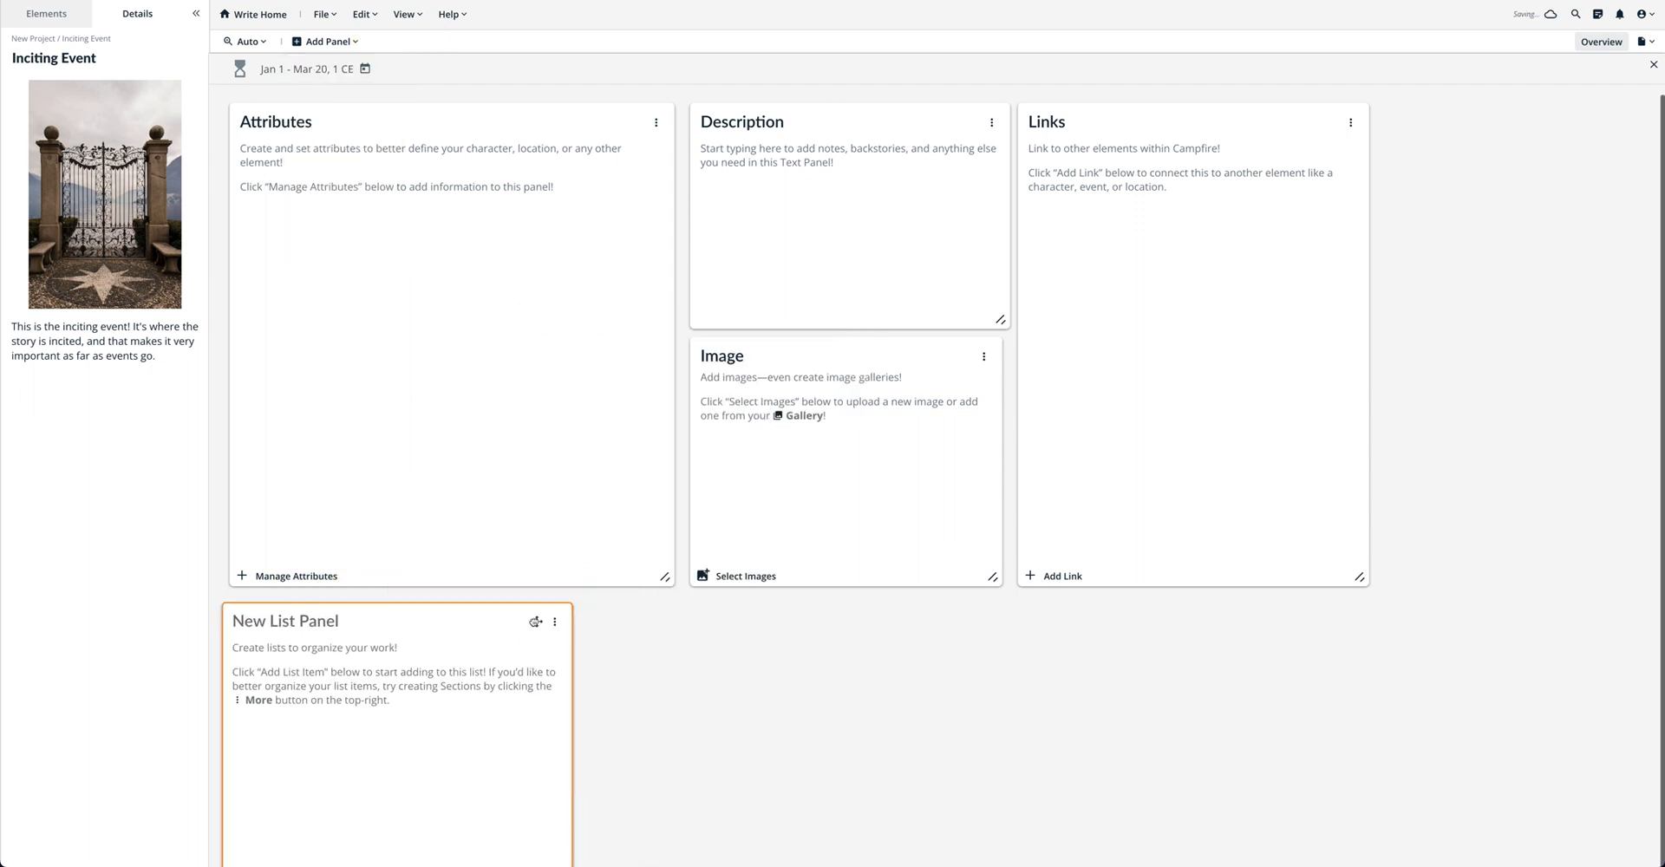
pyautogui.moveTo(572, 748); pyautogui.dragTo(580, 747)
pyautogui.click(598, 738)
pyautogui.moveTo(545, 545); pyautogui.dragTo(545, 469)
pyautogui.moveTo(571, 787); pyautogui.dragTo(579, 652)
# Replace the Description panel with the new list panel, fitting it above the Image panel.
pyautogui.moveTo(551, 469); pyautogui.dragTo(1012, 122)
pyautogui.click(992, 123)
pyautogui.click(963, 259)
pyautogui.moveTo(1040, 305); pyautogui.dragTo(995, 314)
# Add the neon-lit night street photo to the Image panel and link the location Aeland in the Links panel.
pyautogui.click(741, 576)
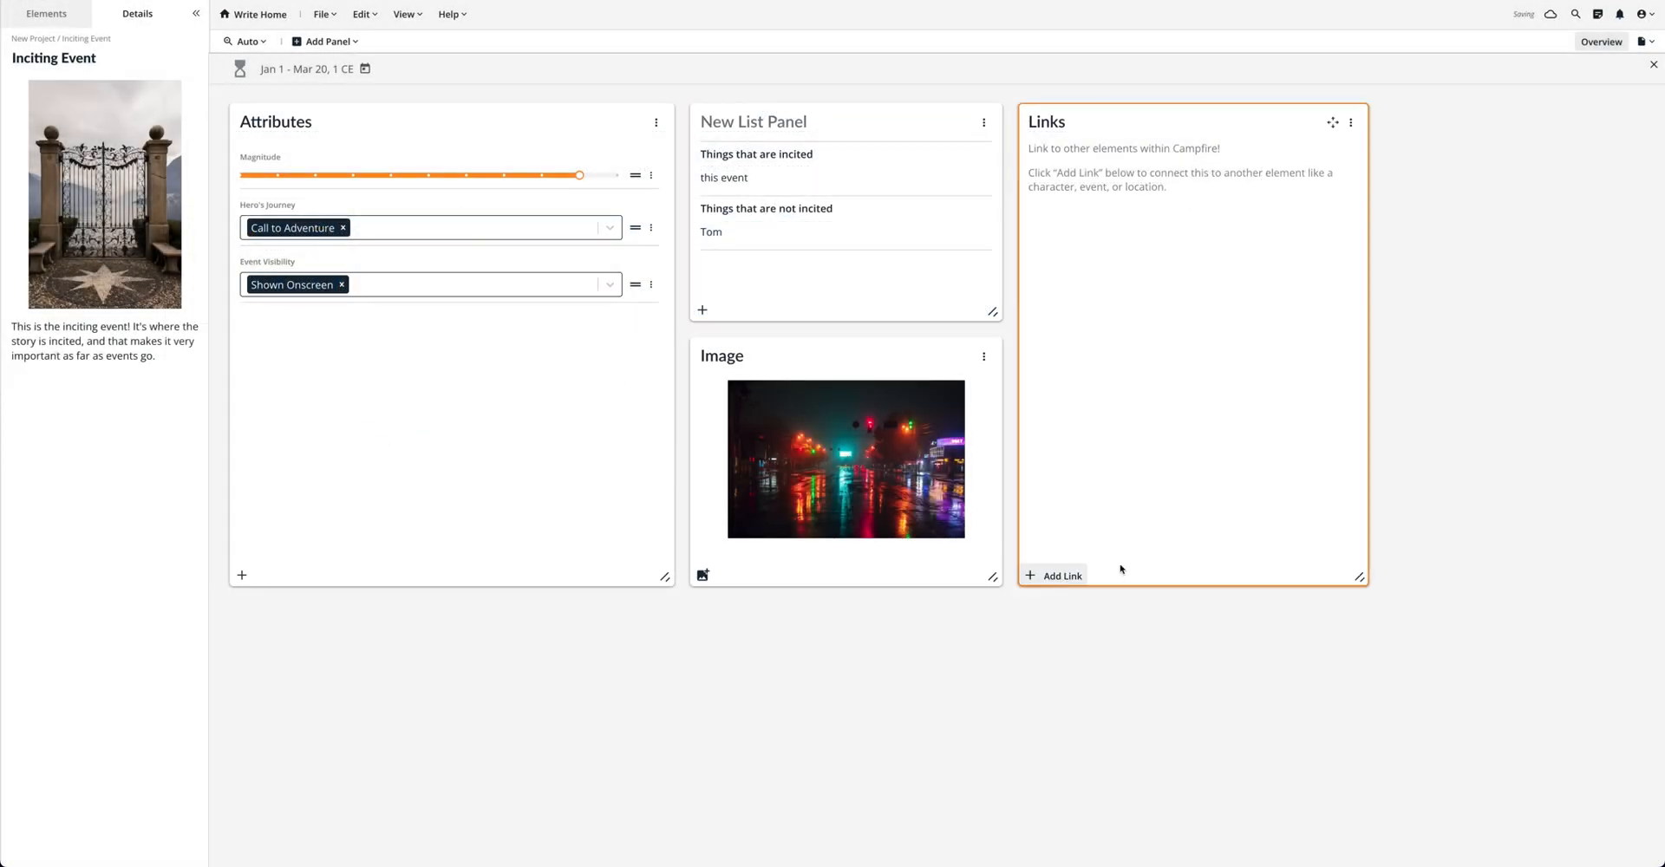
pyautogui.click(1062, 576)
pyautogui.scroll(-2, 762, 450)
pyautogui.click(762, 450)
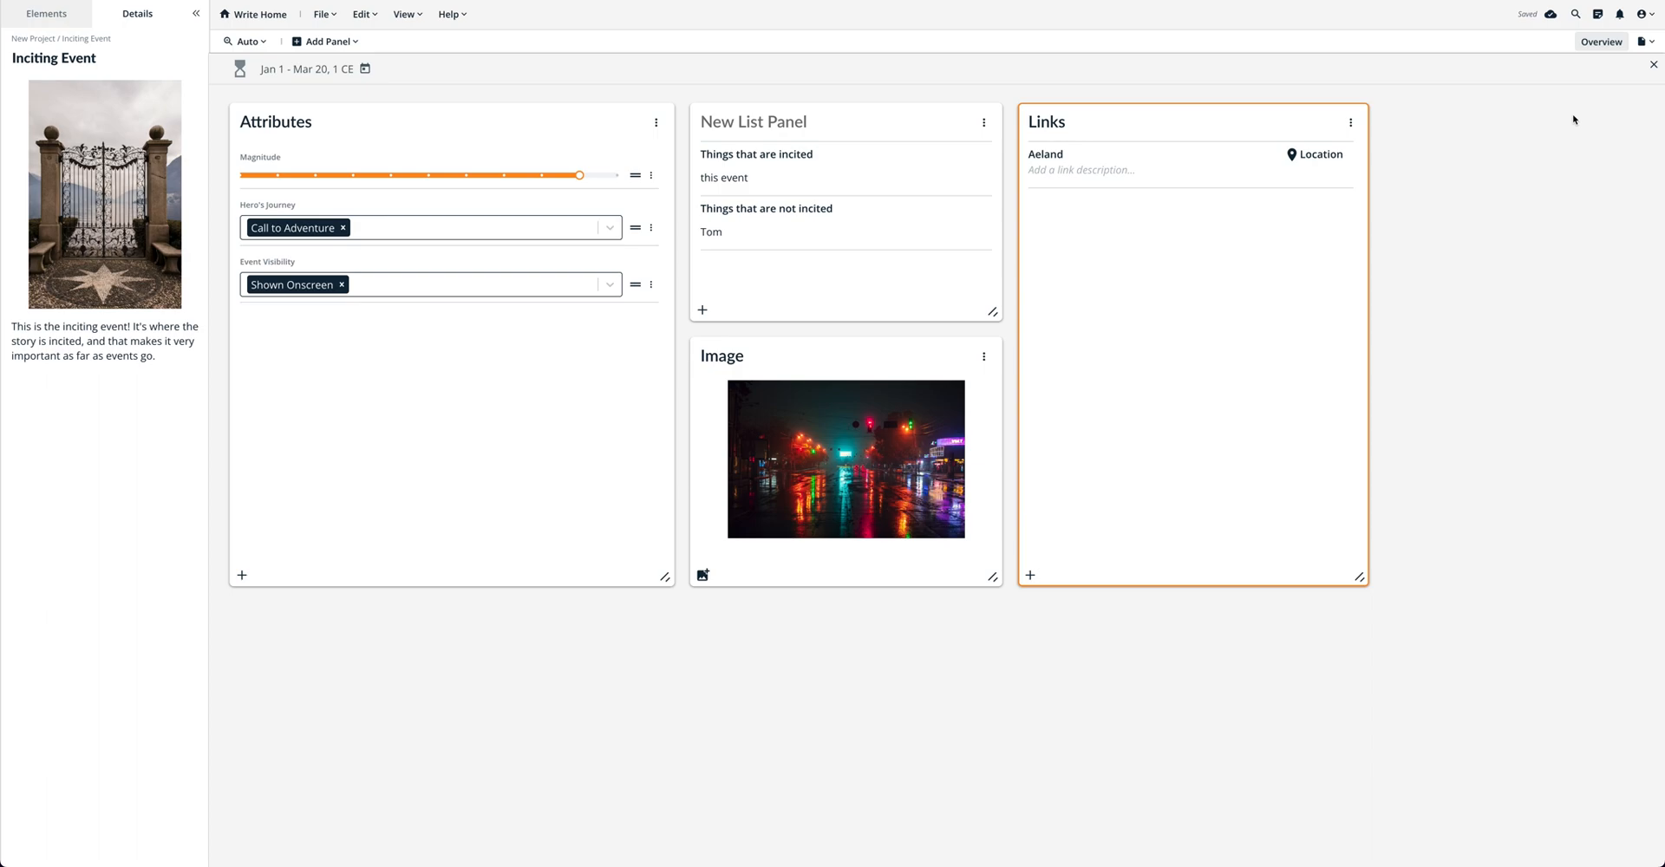
# Set the Inciting Event's date range to Jan 1 - 24, 1 CE using the calendar.
pyautogui.click(365, 68)
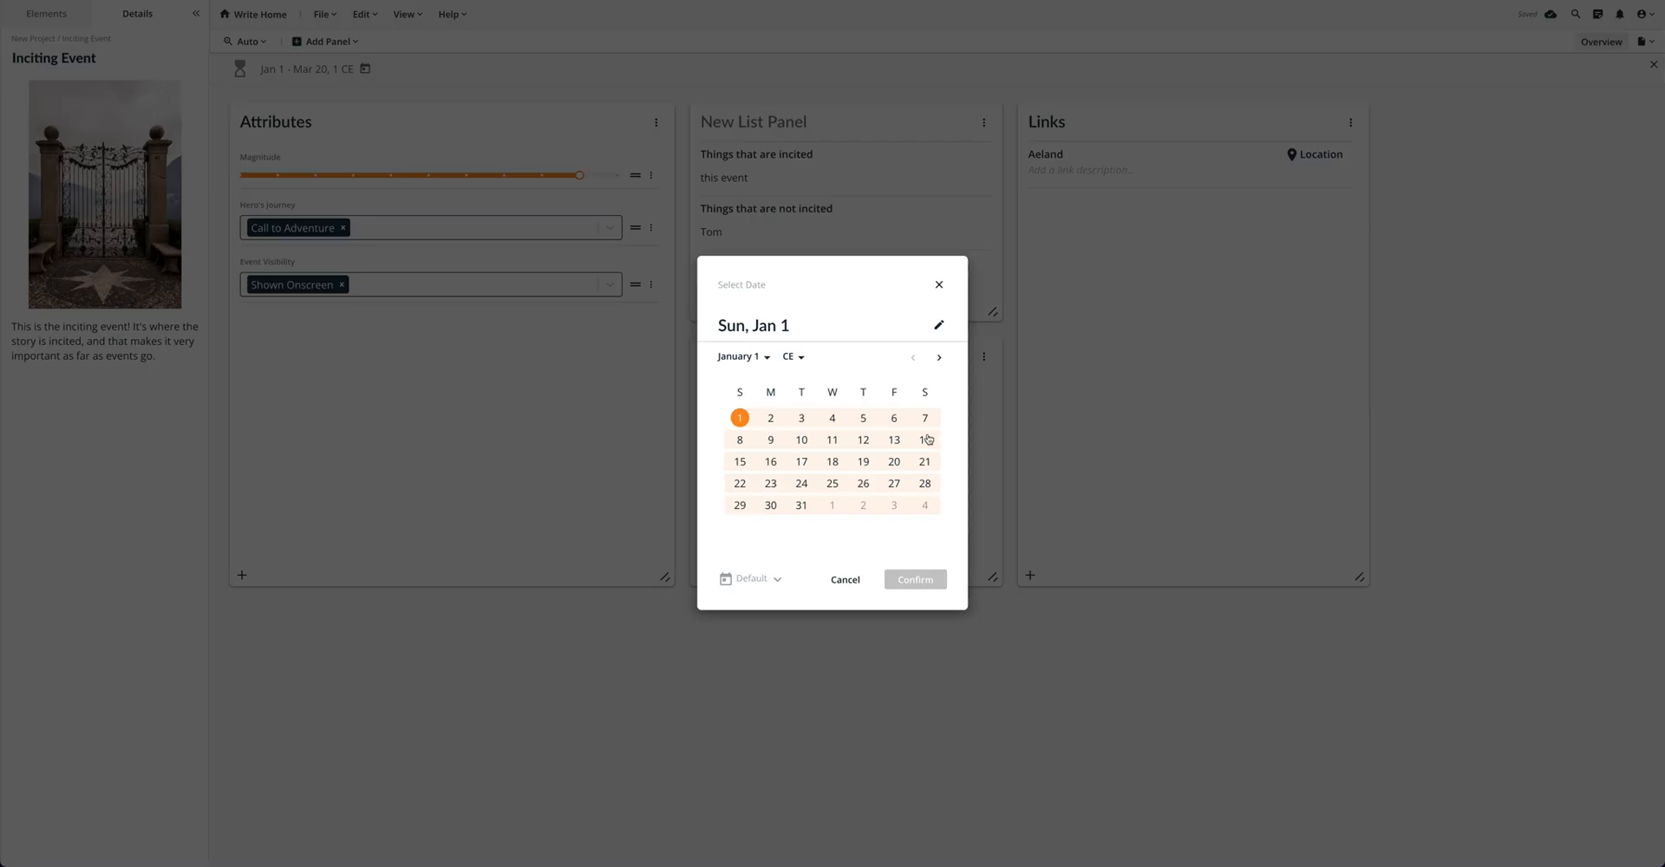
pyautogui.click(740, 418)
pyautogui.click(801, 483)
pyautogui.click(740, 418)
pyautogui.click(915, 579)
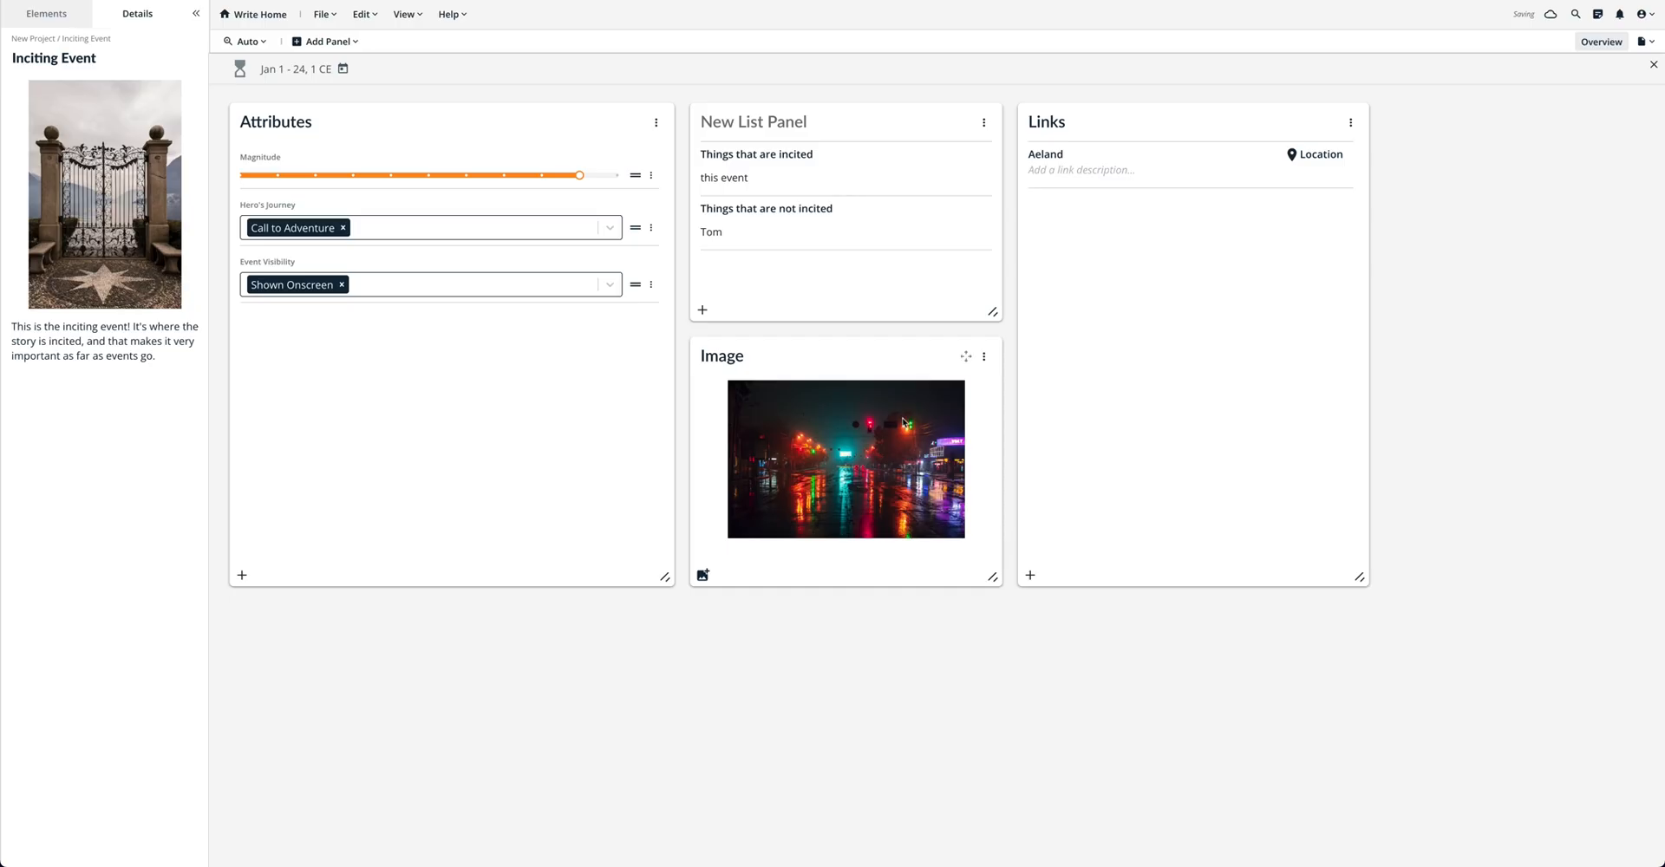
# Change the Inciting Event's icon to a dark-haired character portrait and close the event's overview page.
pyautogui.click(240, 70)
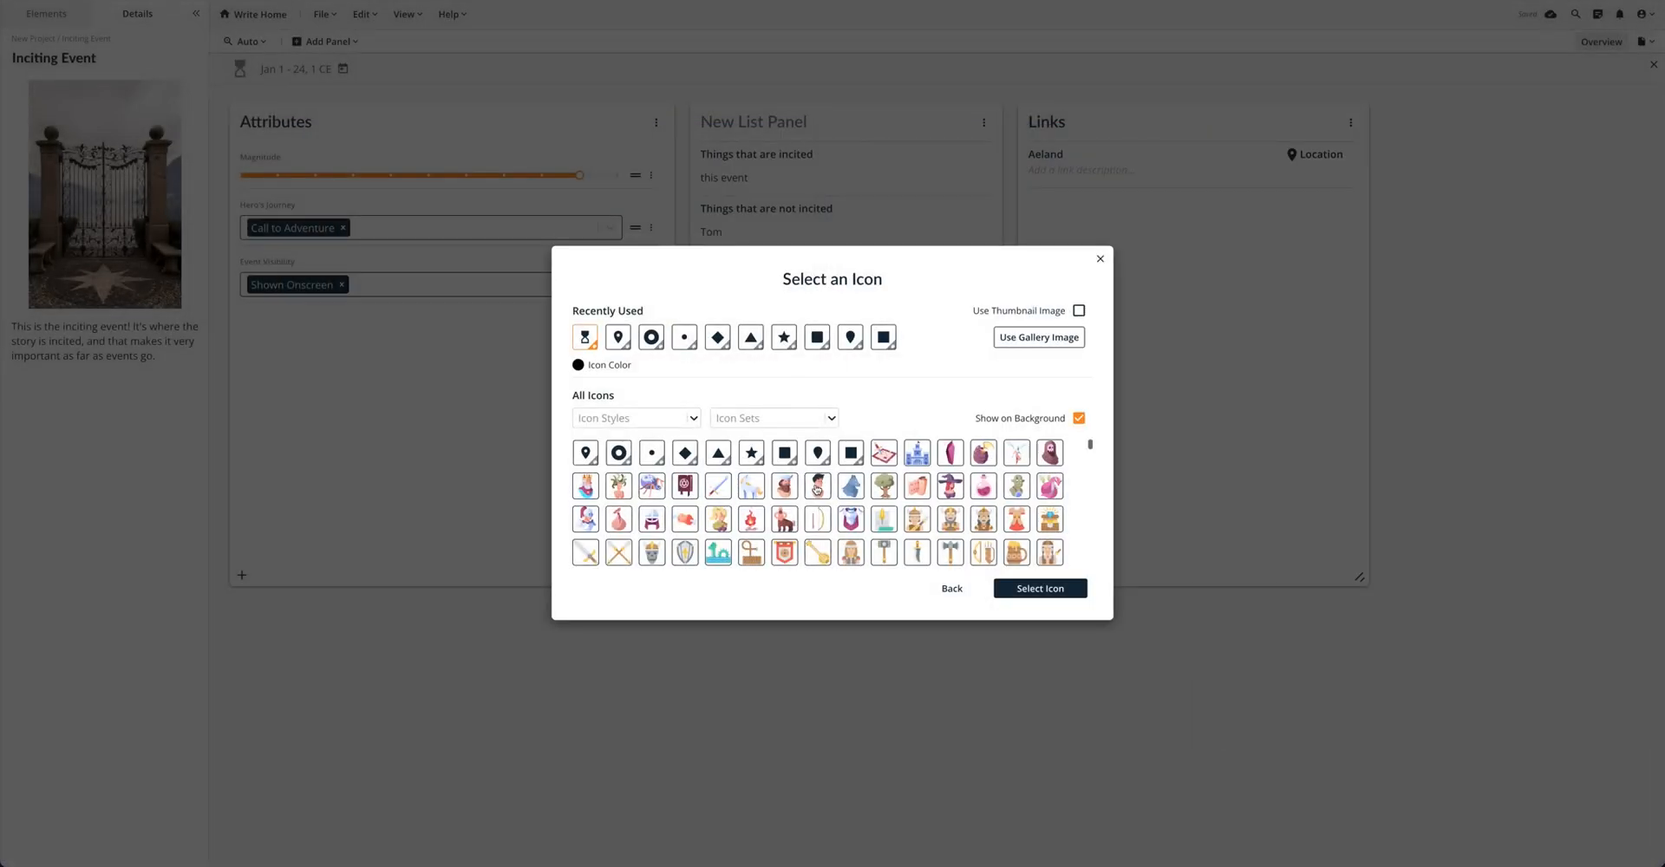
pyautogui.click(817, 489)
pyautogui.click(1040, 589)
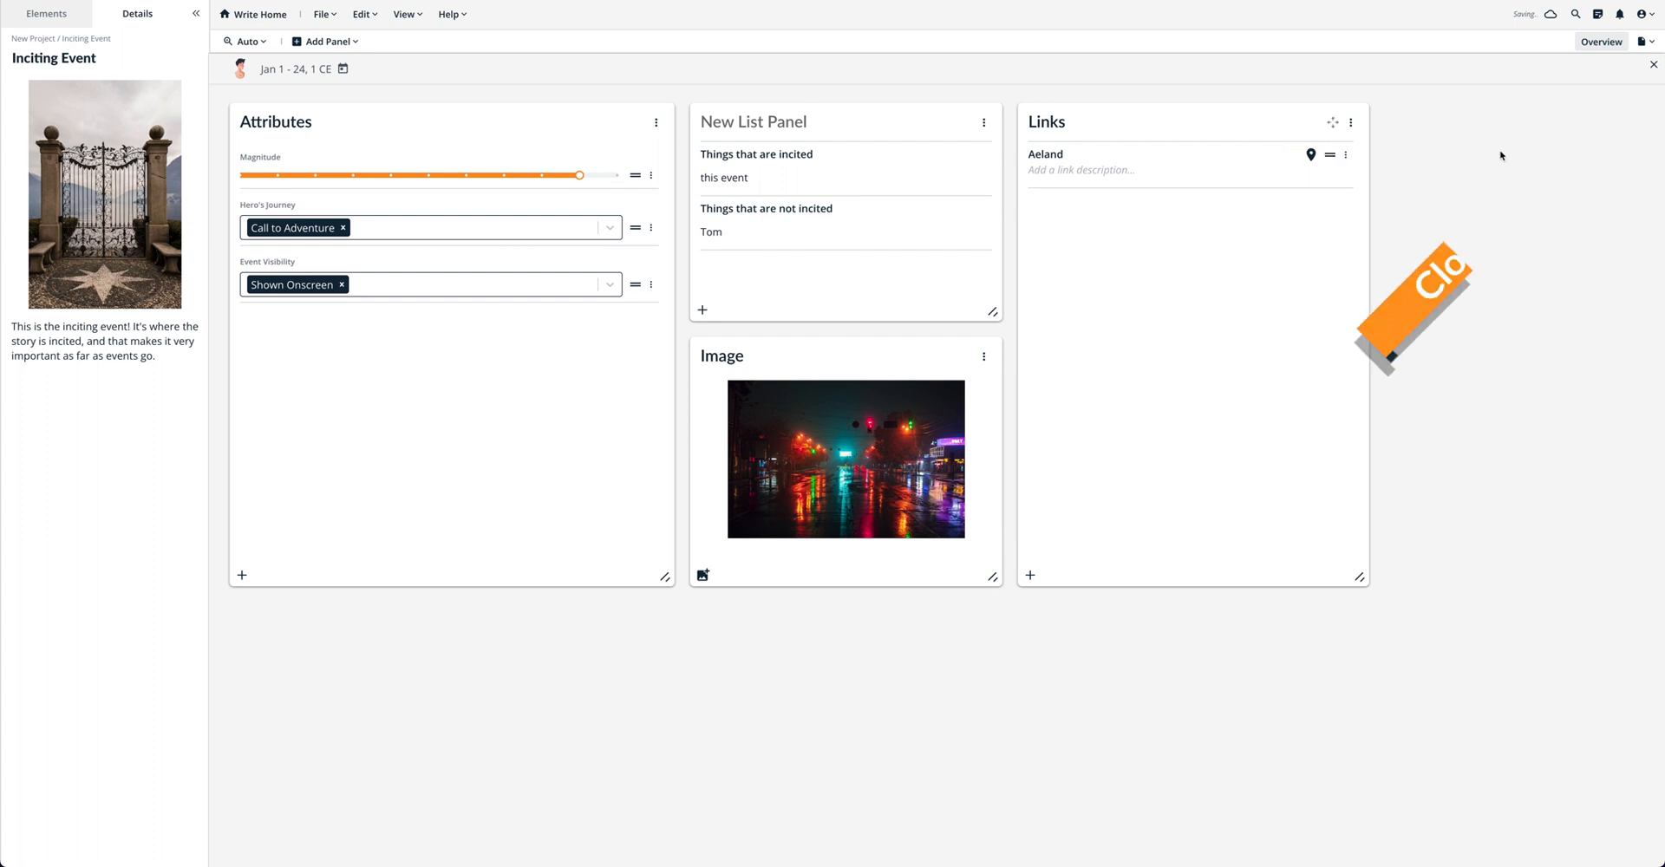
pyautogui.click(1654, 66)
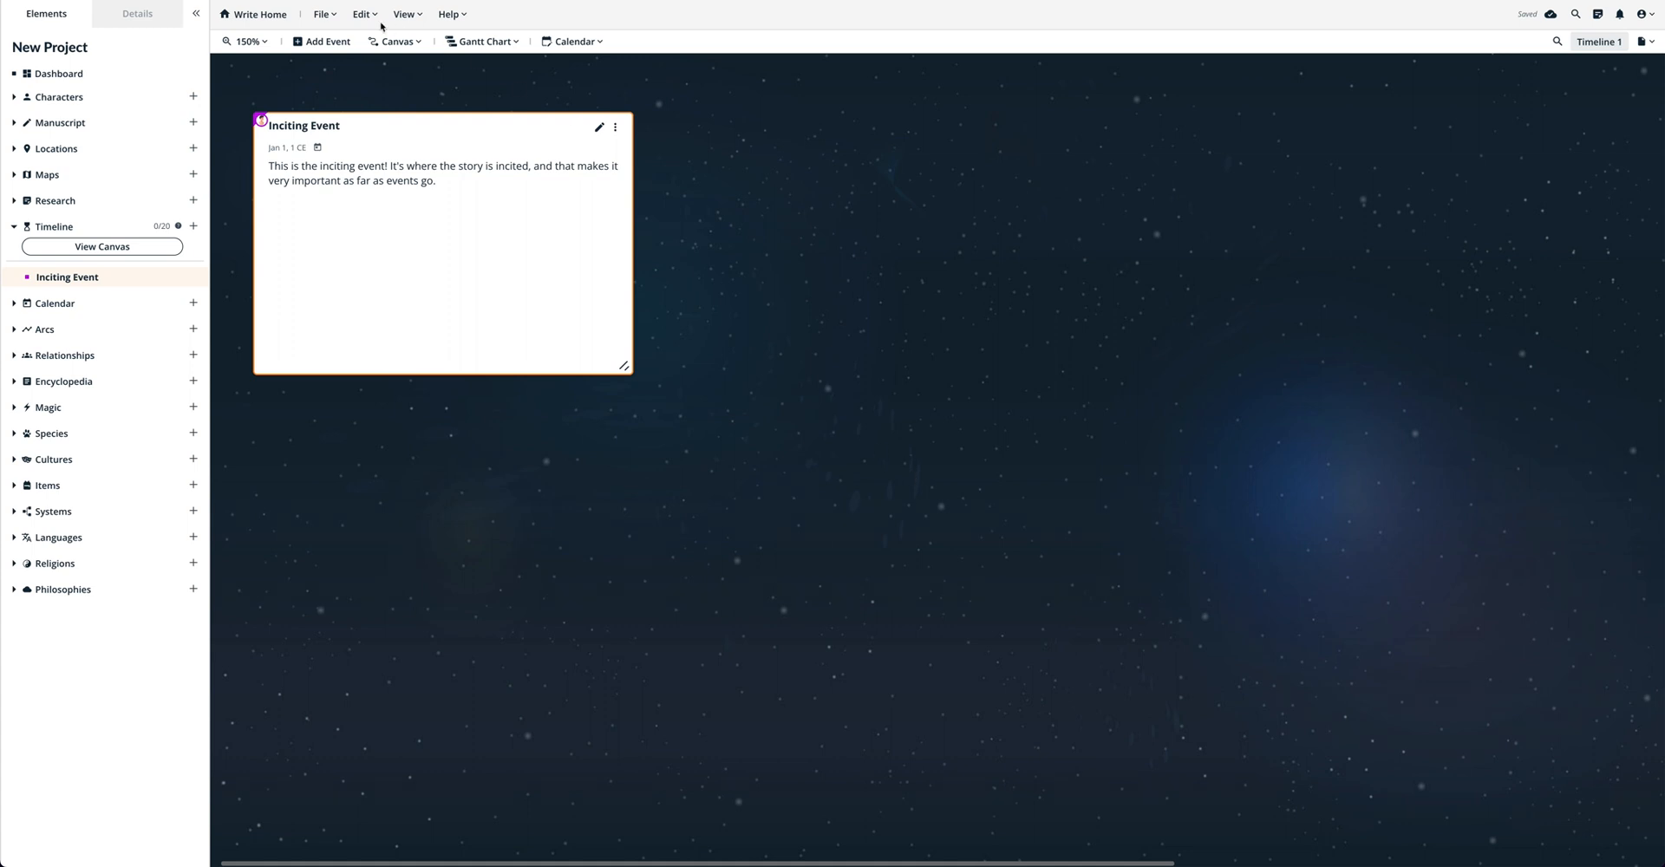
# Add two new events, one beside and one below the Inciting Event, and connect the Inciting Event to each.
pyautogui.click(333, 41)
pyautogui.moveTo(670, 206); pyautogui.dragTo(974, 247)
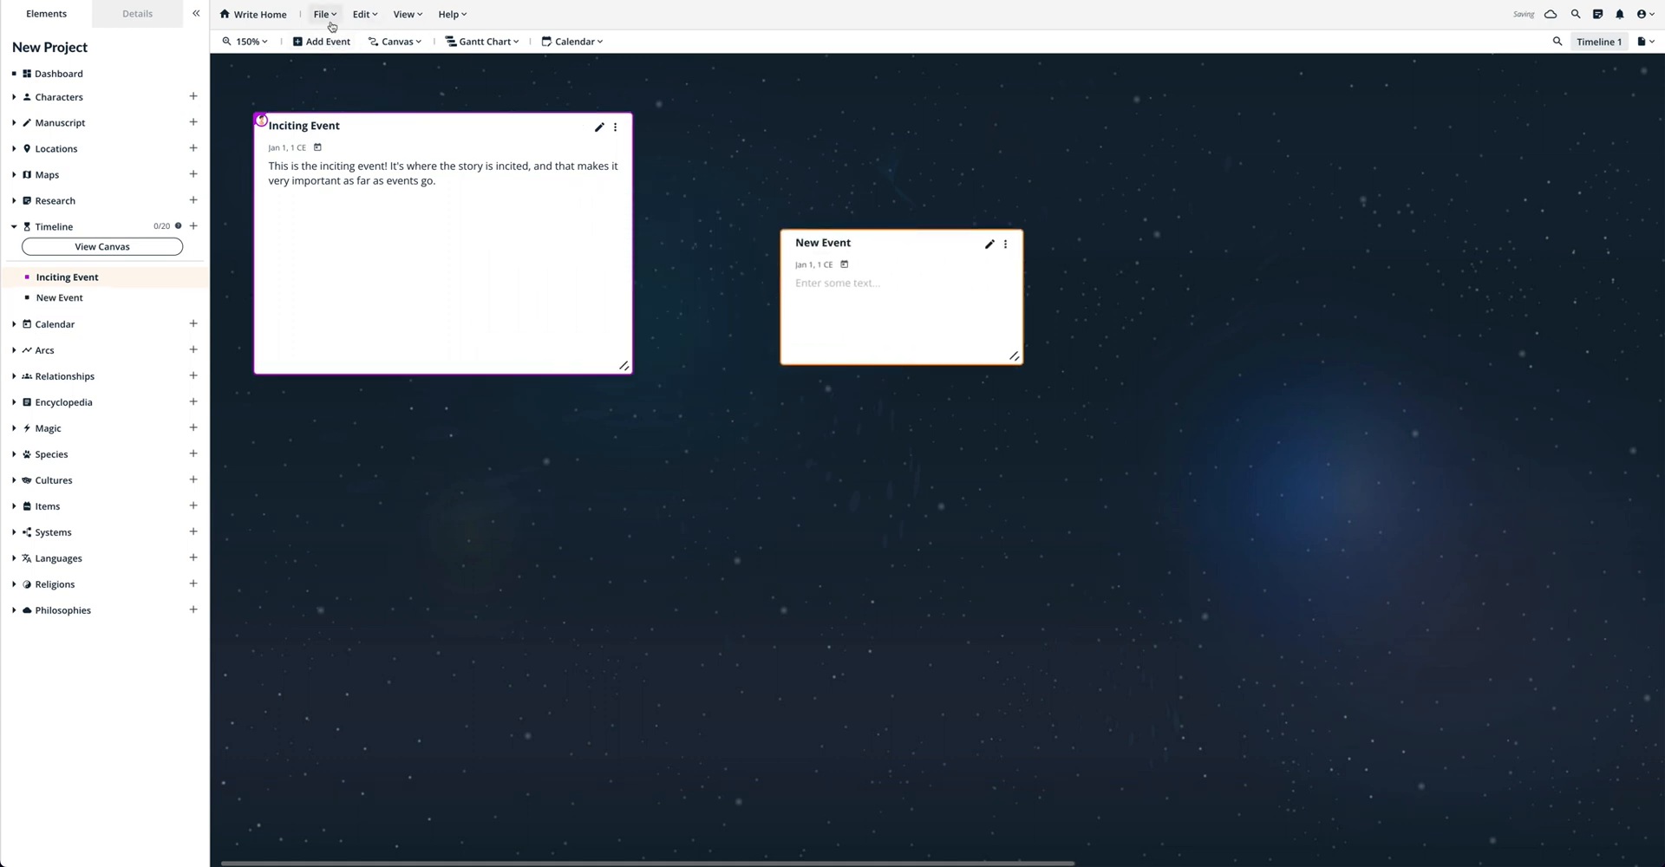
pyautogui.click(329, 42)
pyautogui.moveTo(755, 208); pyautogui.dragTo(769, 511)
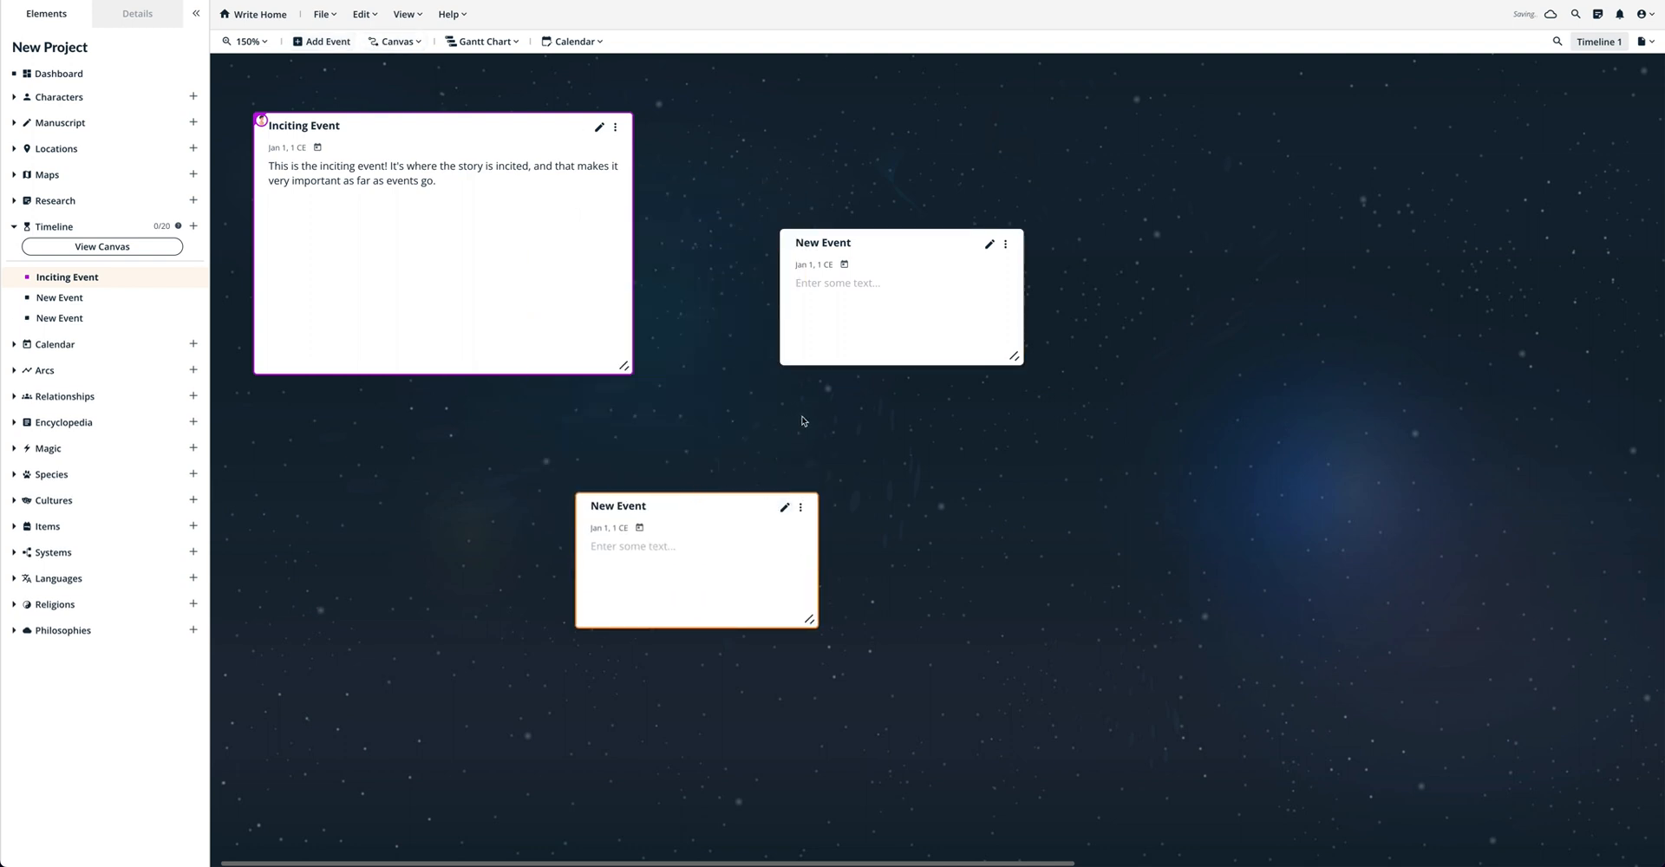
pyautogui.moveTo(634, 244); pyautogui.dragTo(752, 318)
pyautogui.moveTo(444, 378); pyautogui.dragTo(575, 561)
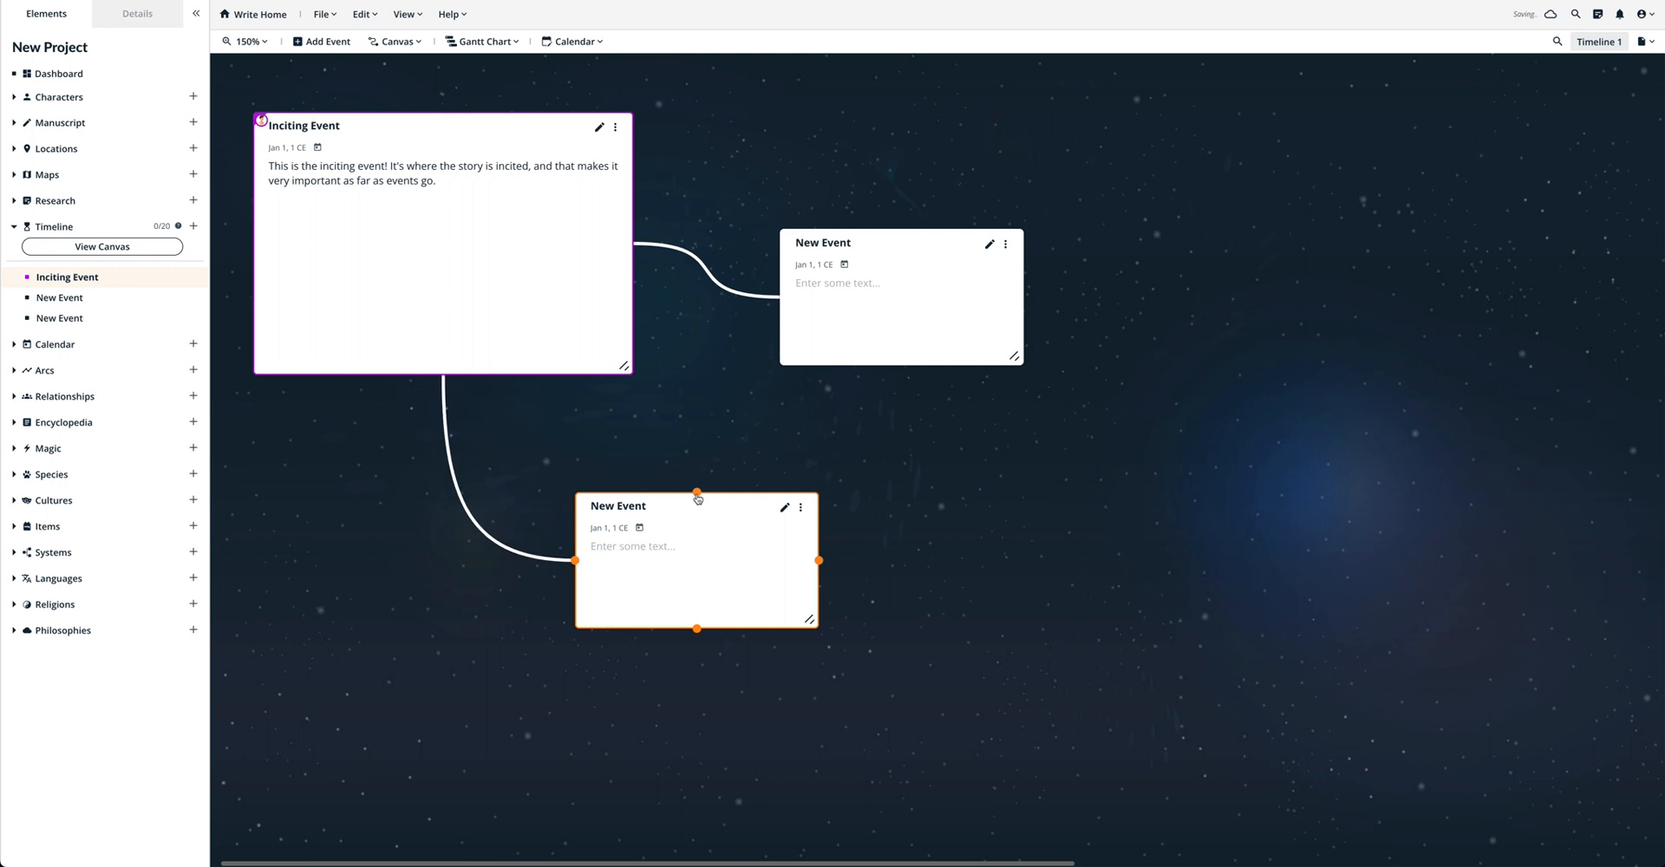
# Change the connection between the Inciting Event and the new event beside it to a dashed line.
pyautogui.click(711, 280)
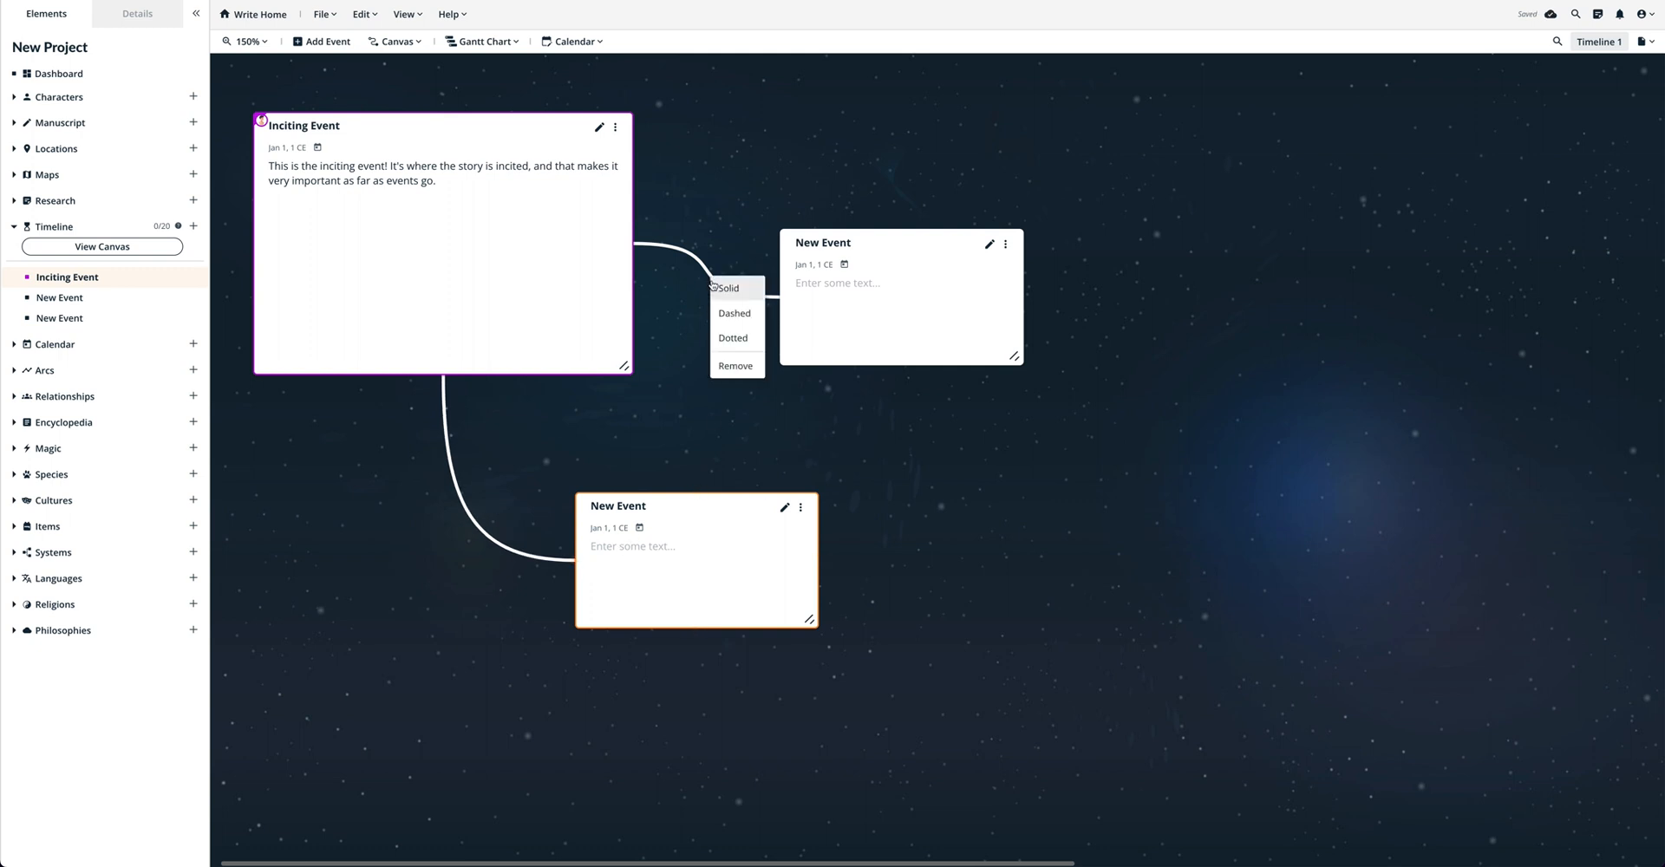
pyautogui.click(737, 293)
pyautogui.click(729, 295)
pyautogui.click(753, 328)
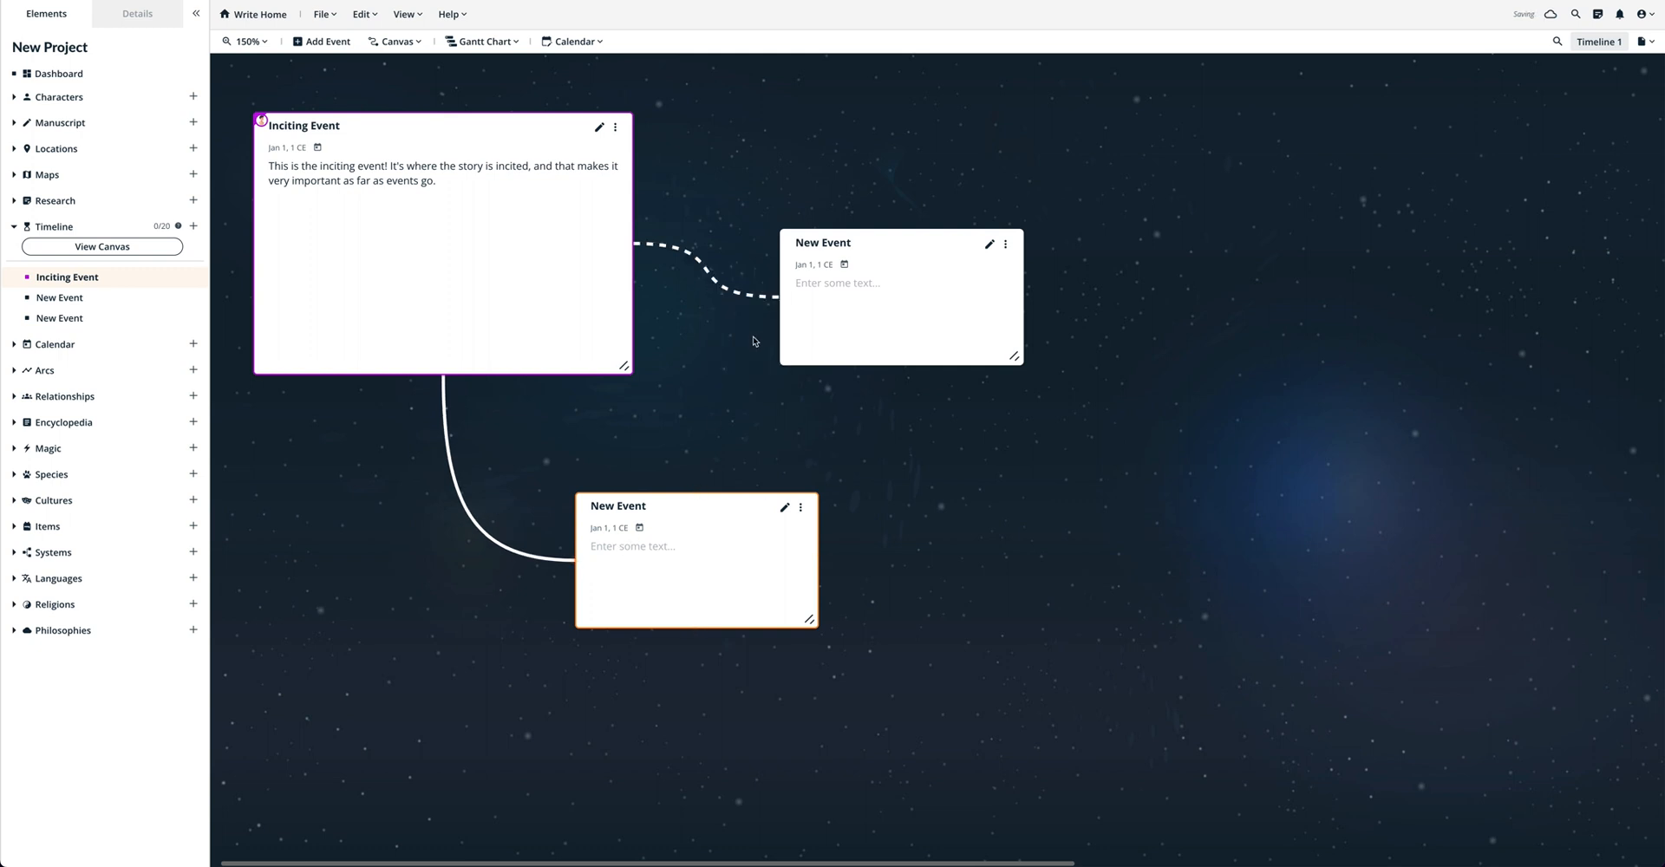
# Connect the two new events with a dotted line and remove the connection from the Inciting Event to the lower event.
pyautogui.moveTo(818, 561); pyautogui.dragTo(917, 376)
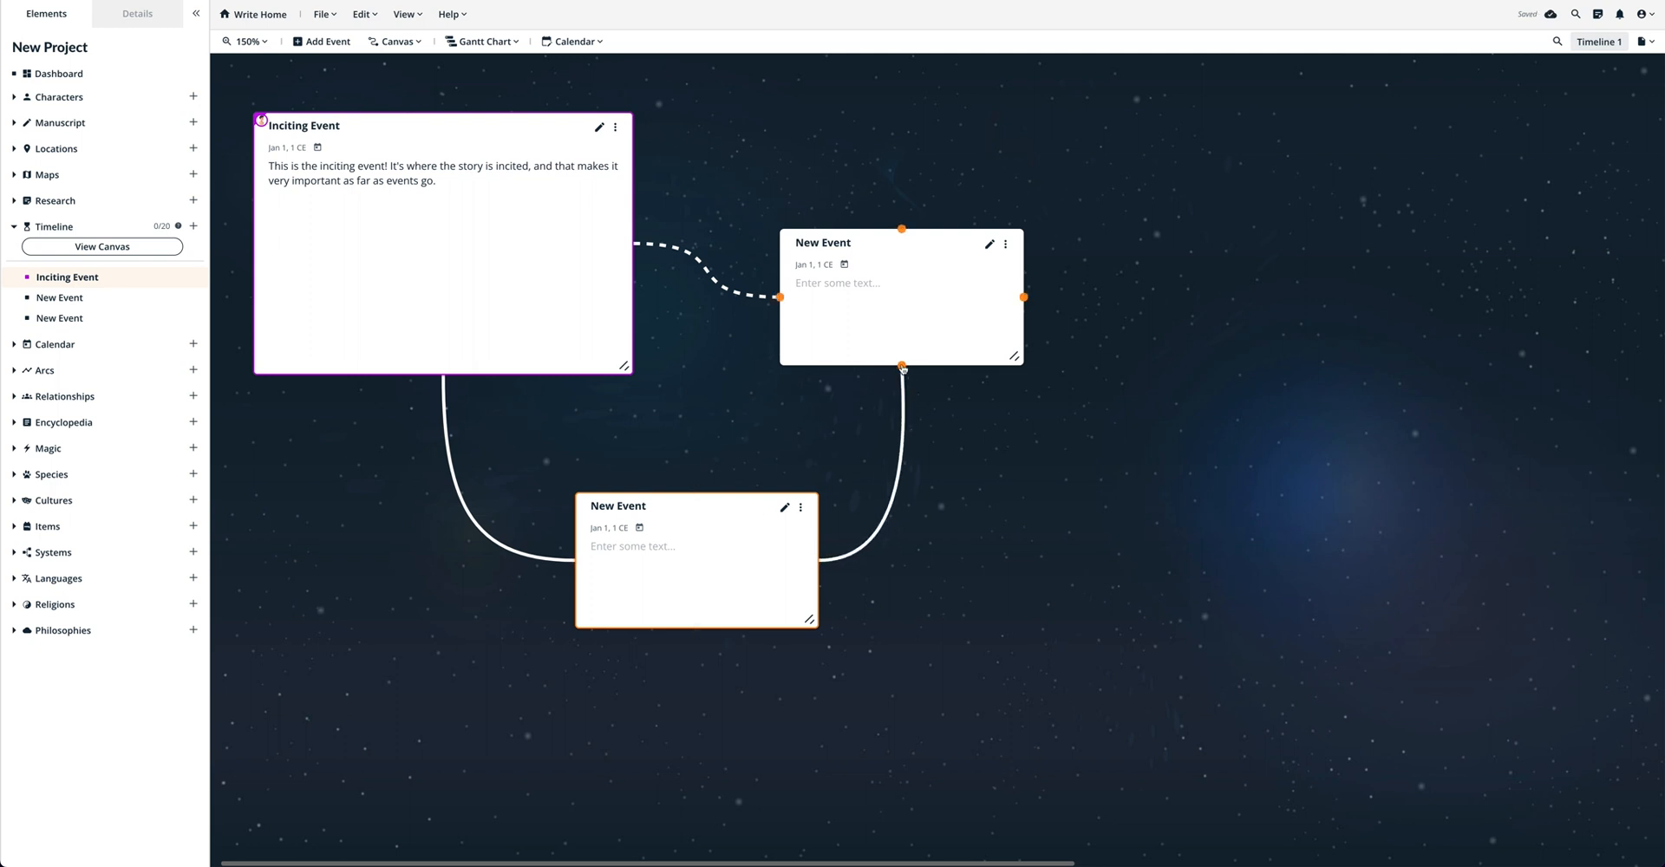
pyautogui.click(903, 389)
pyautogui.click(910, 446)
pyautogui.click(497, 545)
pyautogui.click(512, 626)
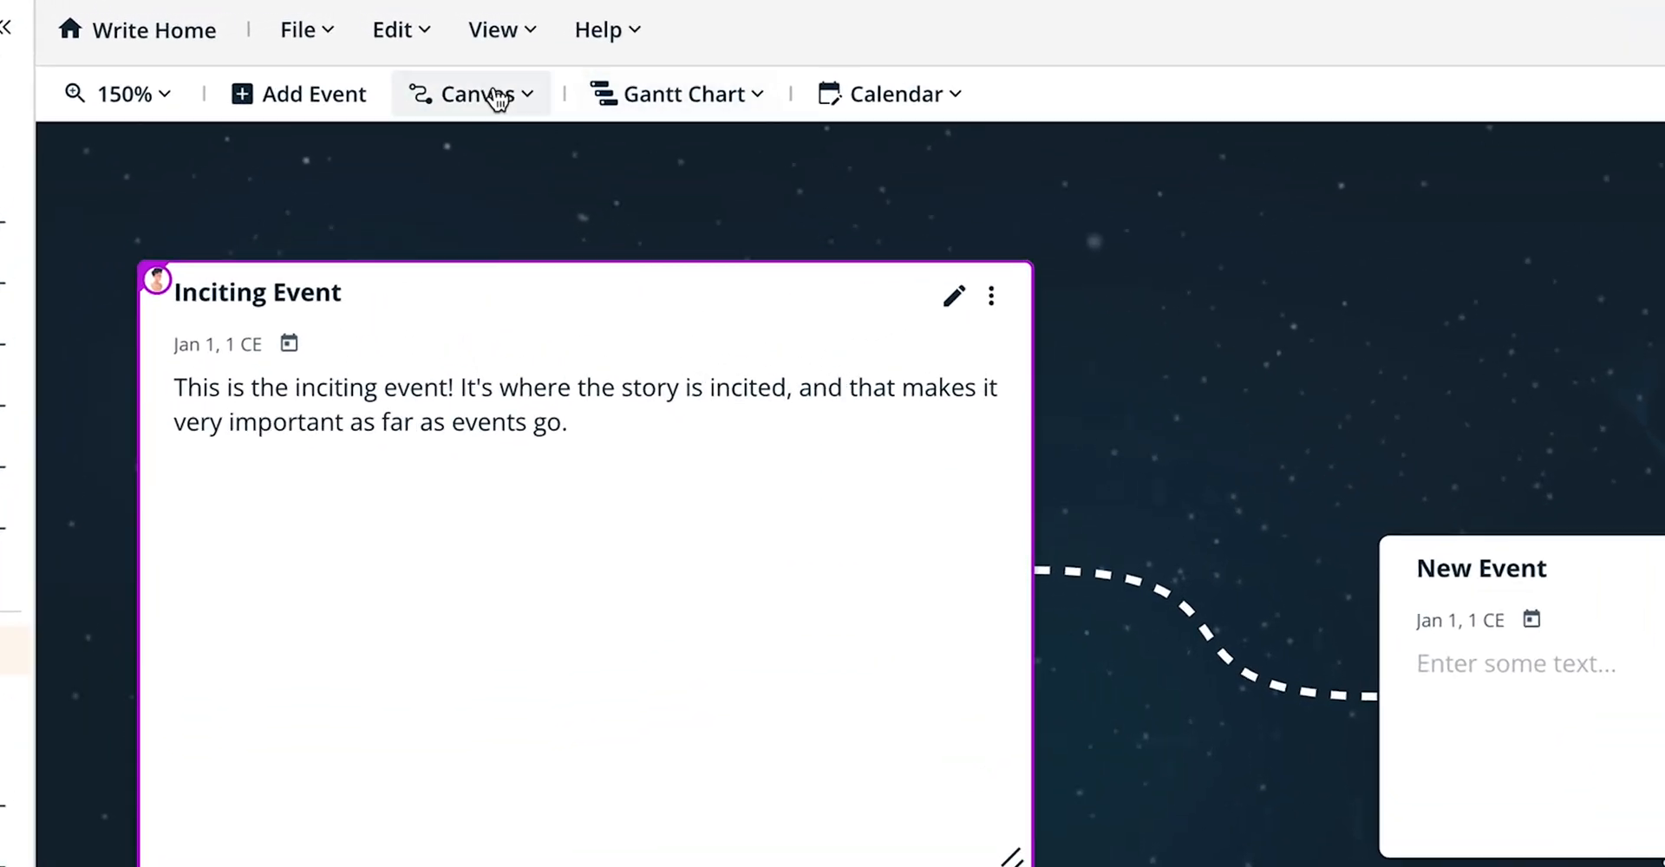
# Show the canvas relationship key and add a new color to it.
pyautogui.click(400, 41)
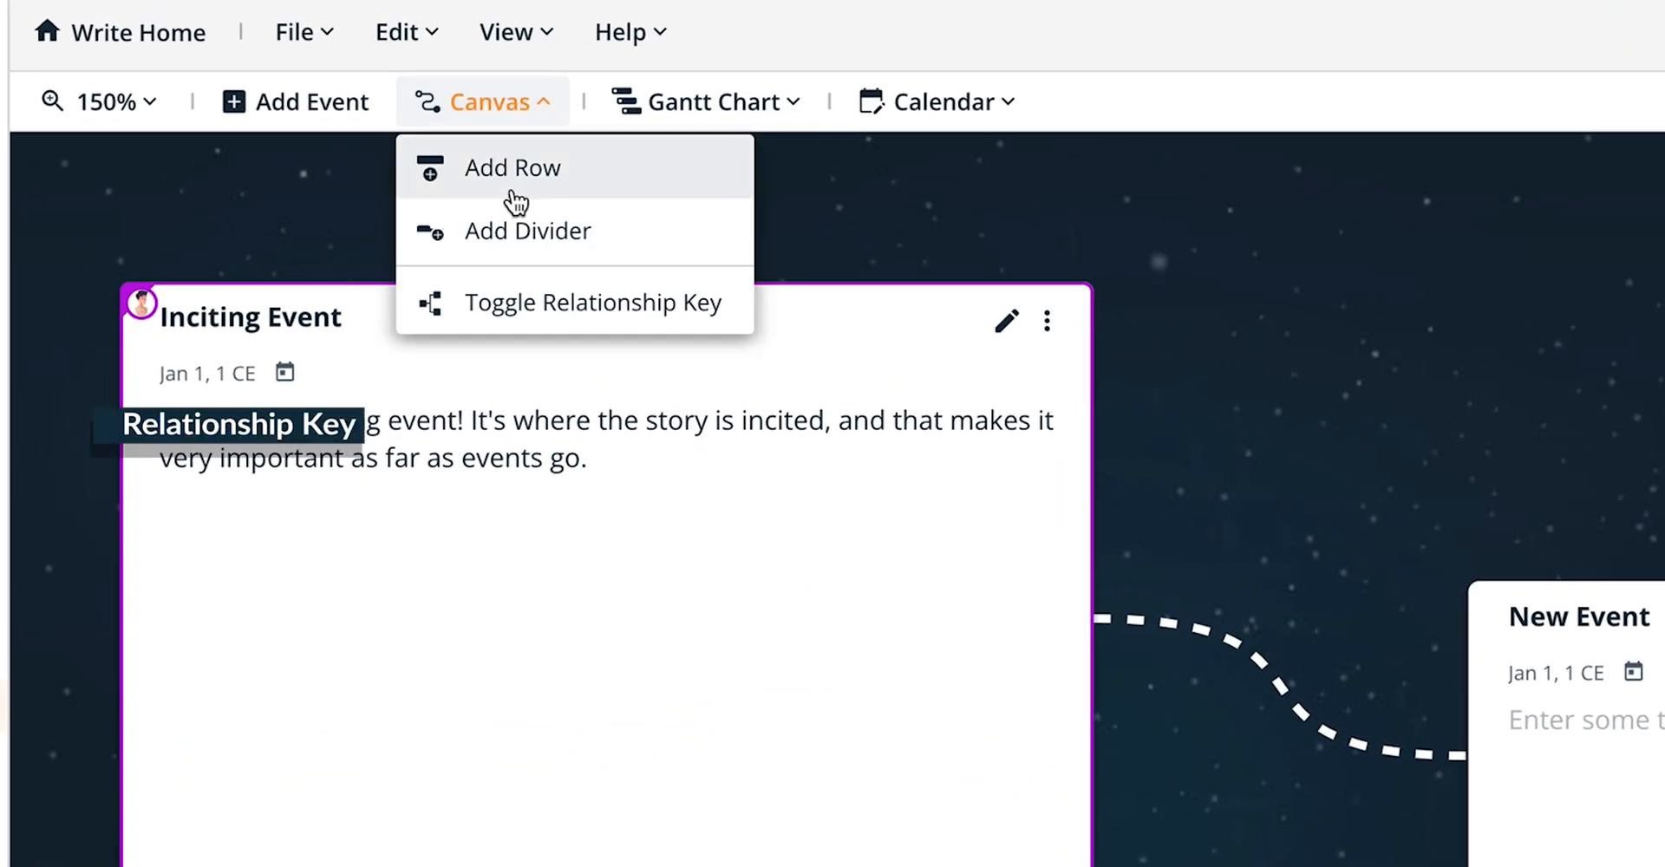
pyautogui.click(526, 319)
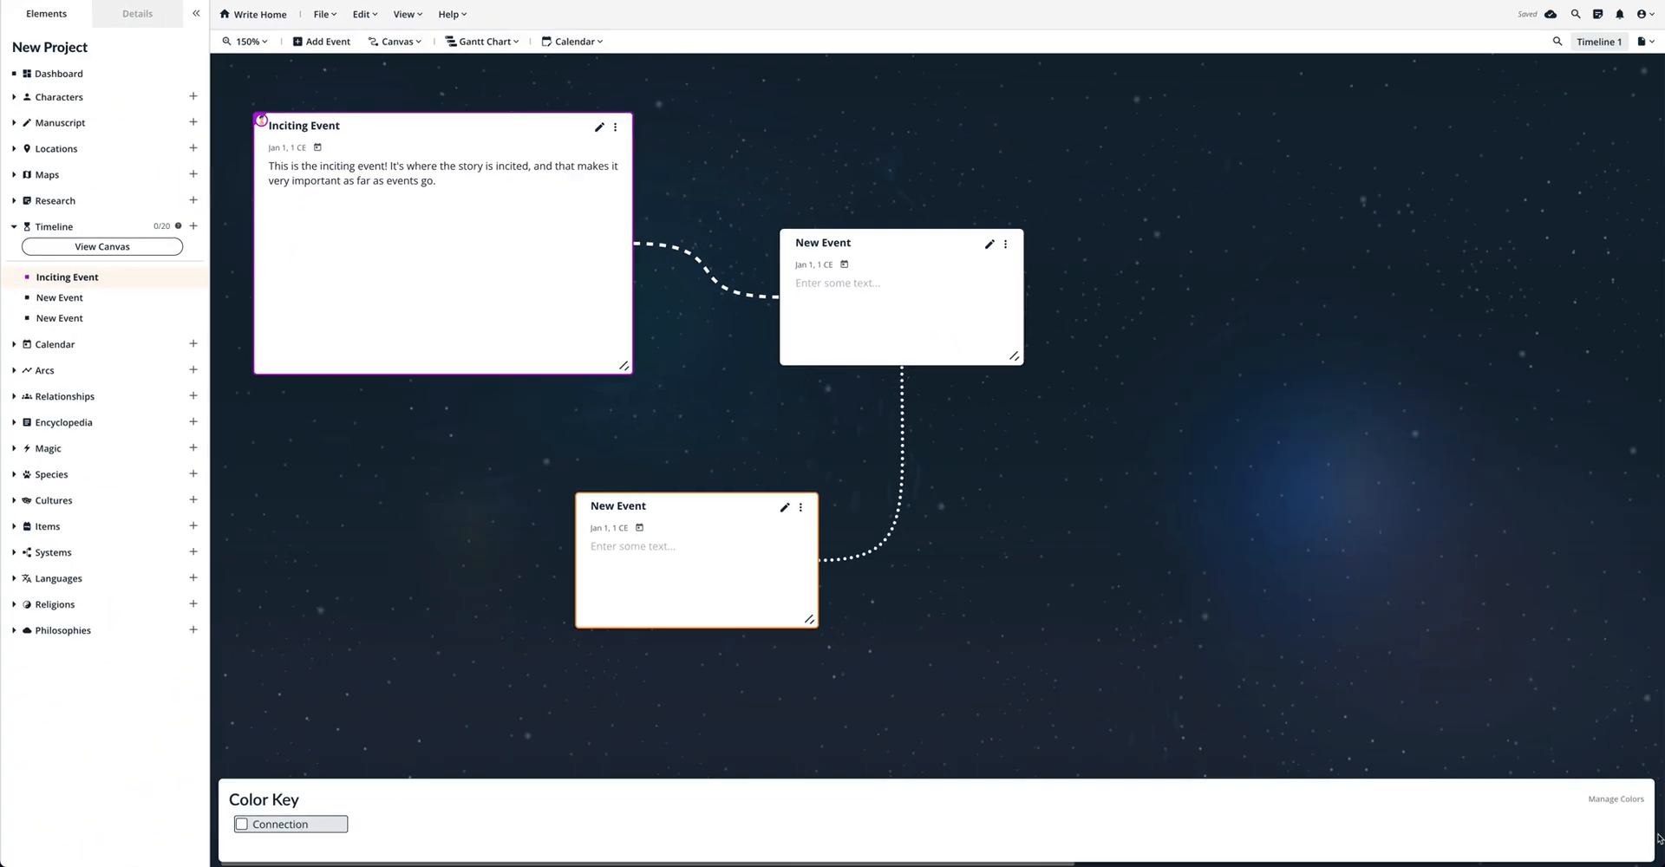
pyautogui.click(1640, 803)
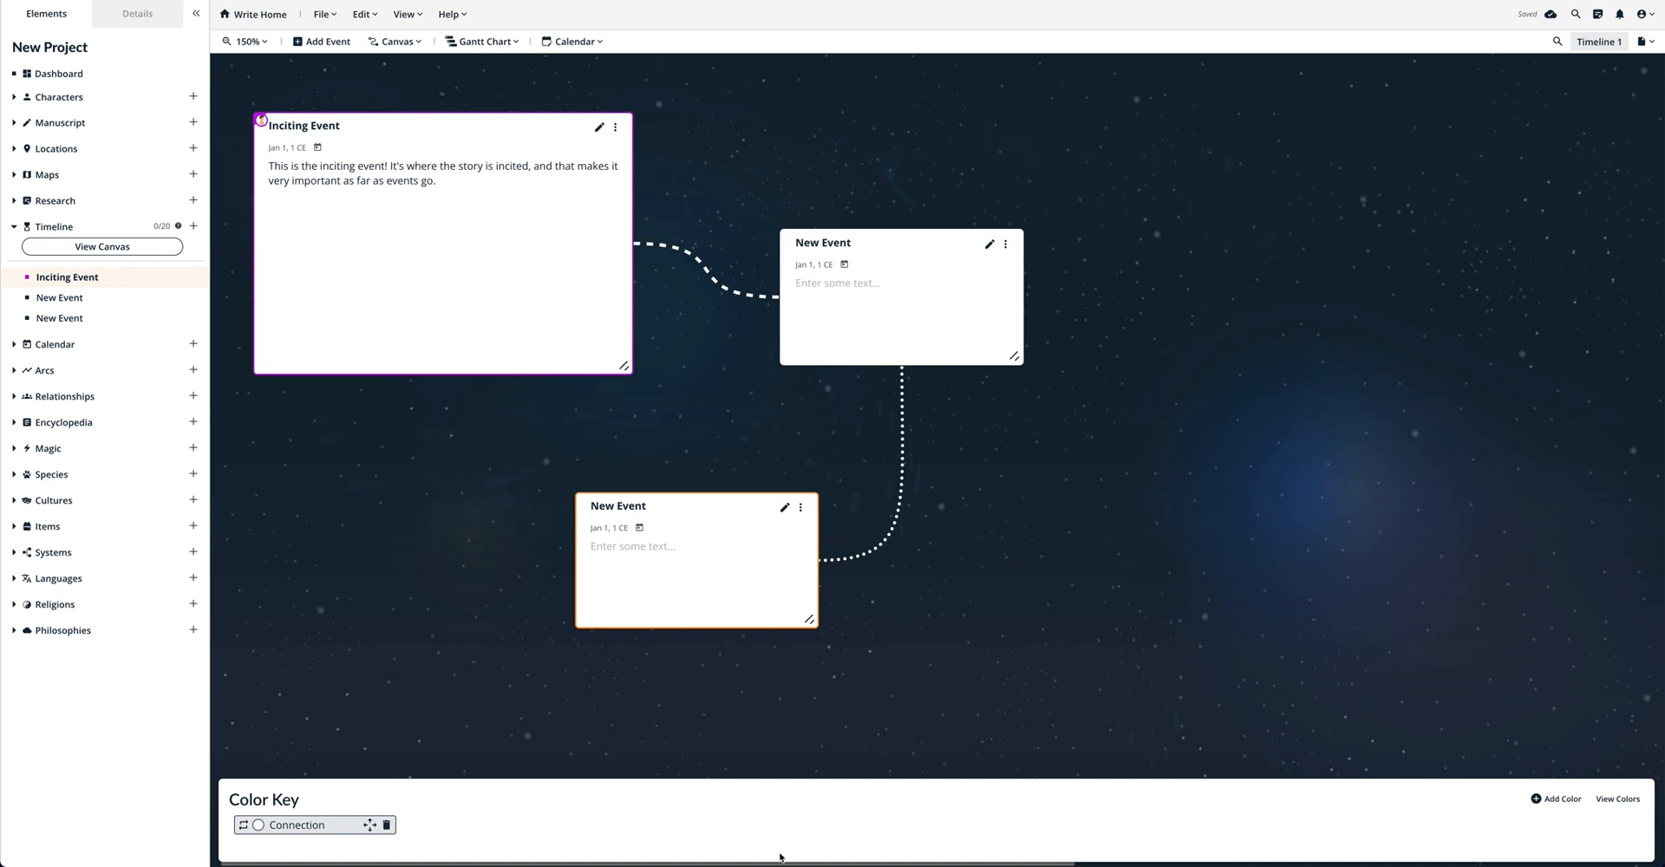
pyautogui.click(1555, 800)
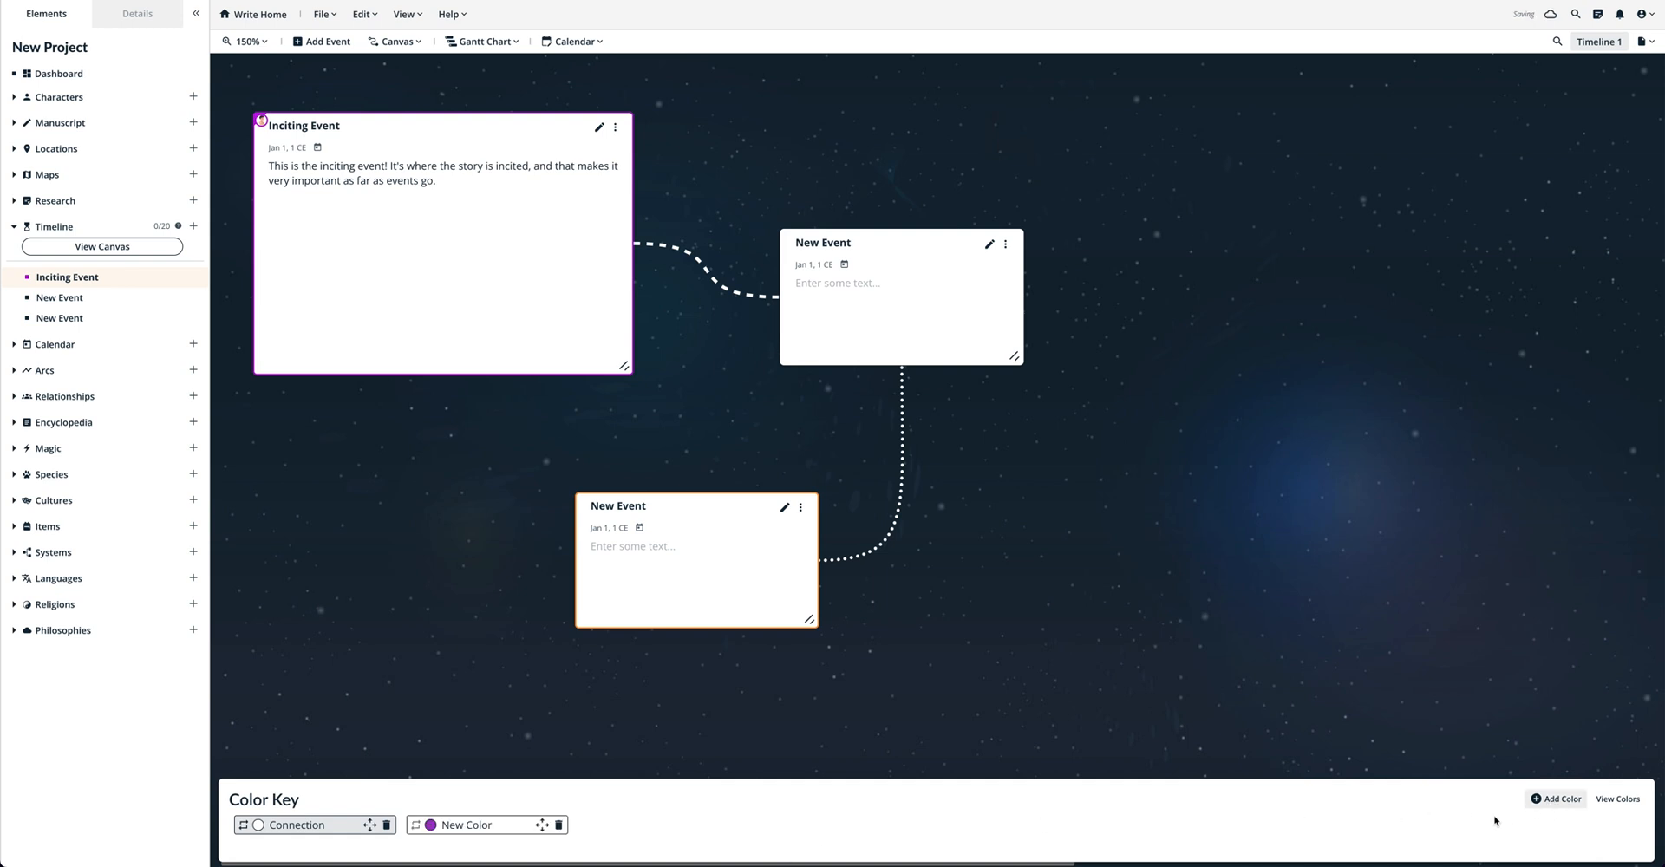
# Name the new relationship color "Rivals!" and set it to orange F5A623.
pyautogui.tripleClick(458, 825)
pyautogui.write('Rivals!')
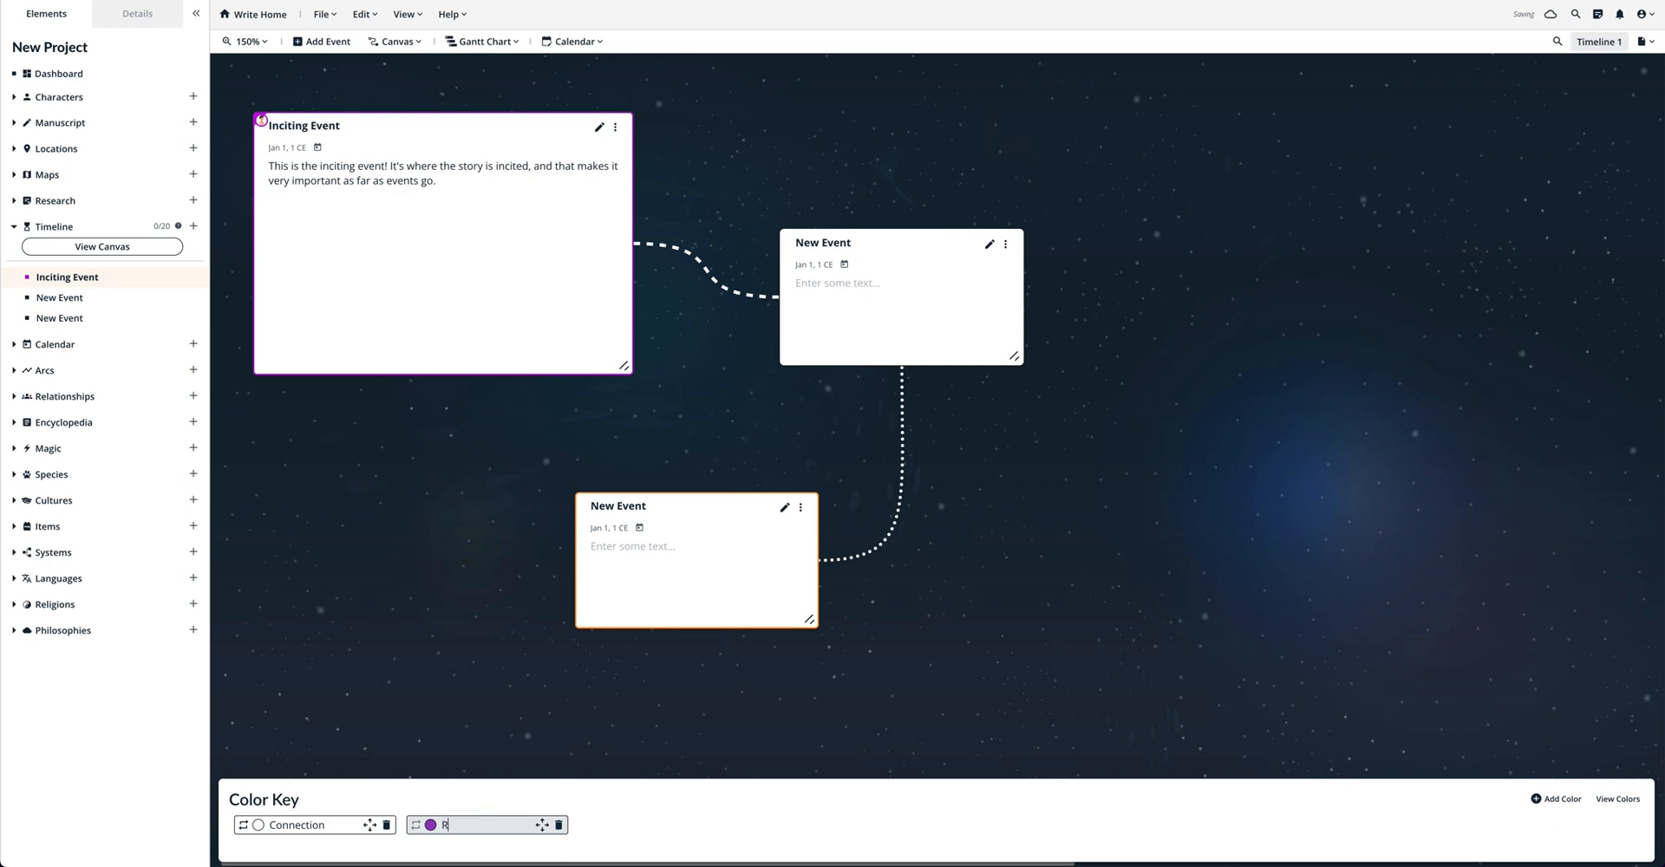
pyautogui.click(430, 826)
pyautogui.click(441, 797)
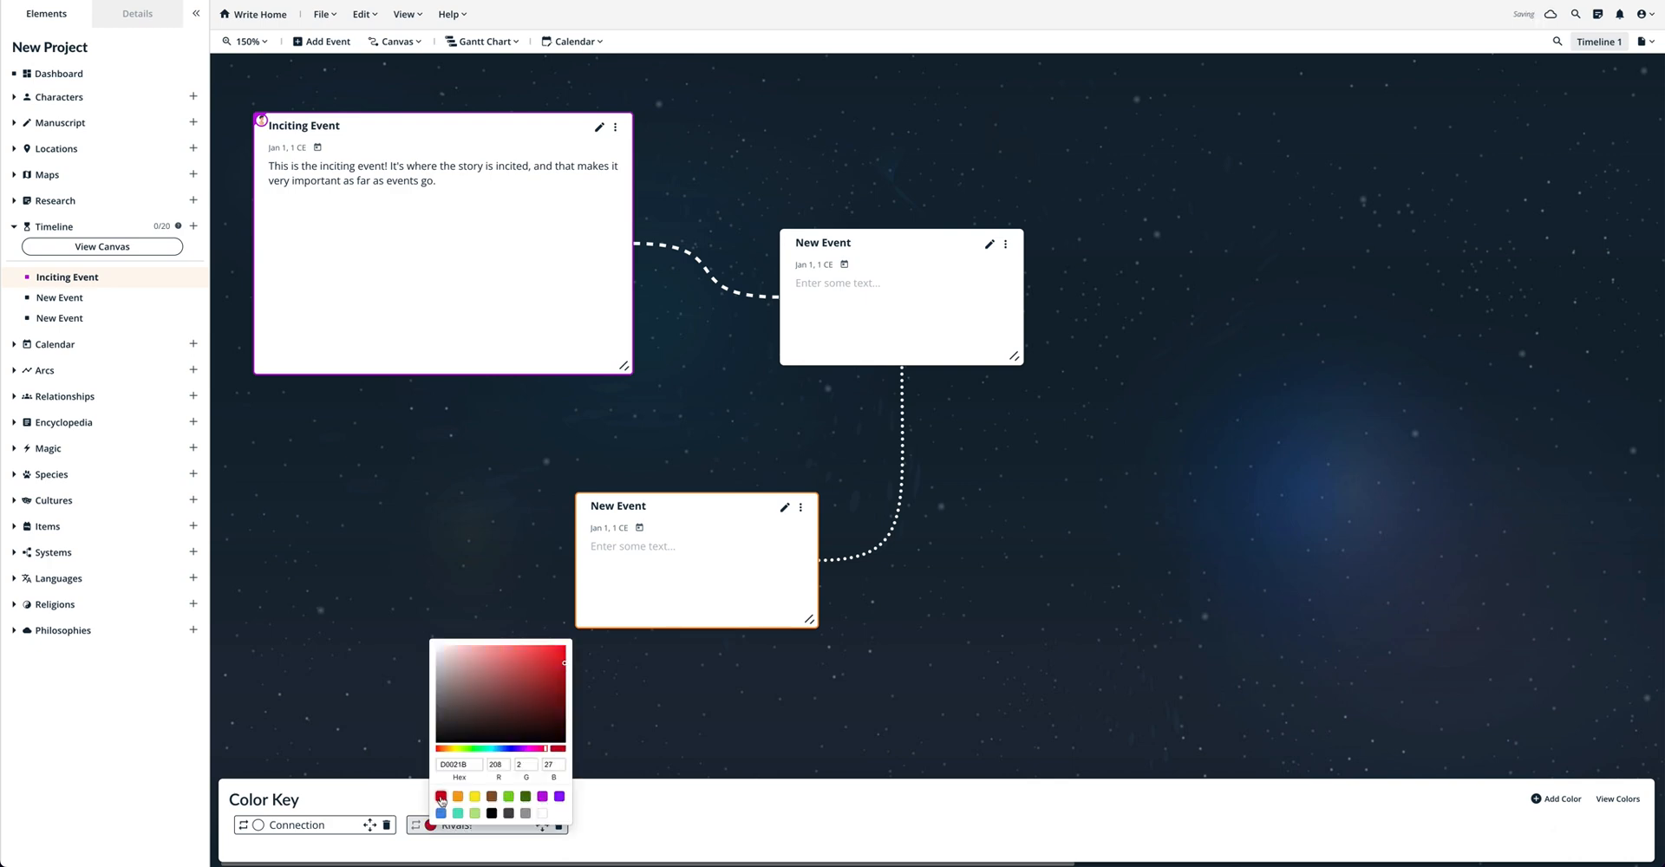
pyautogui.click(458, 797)
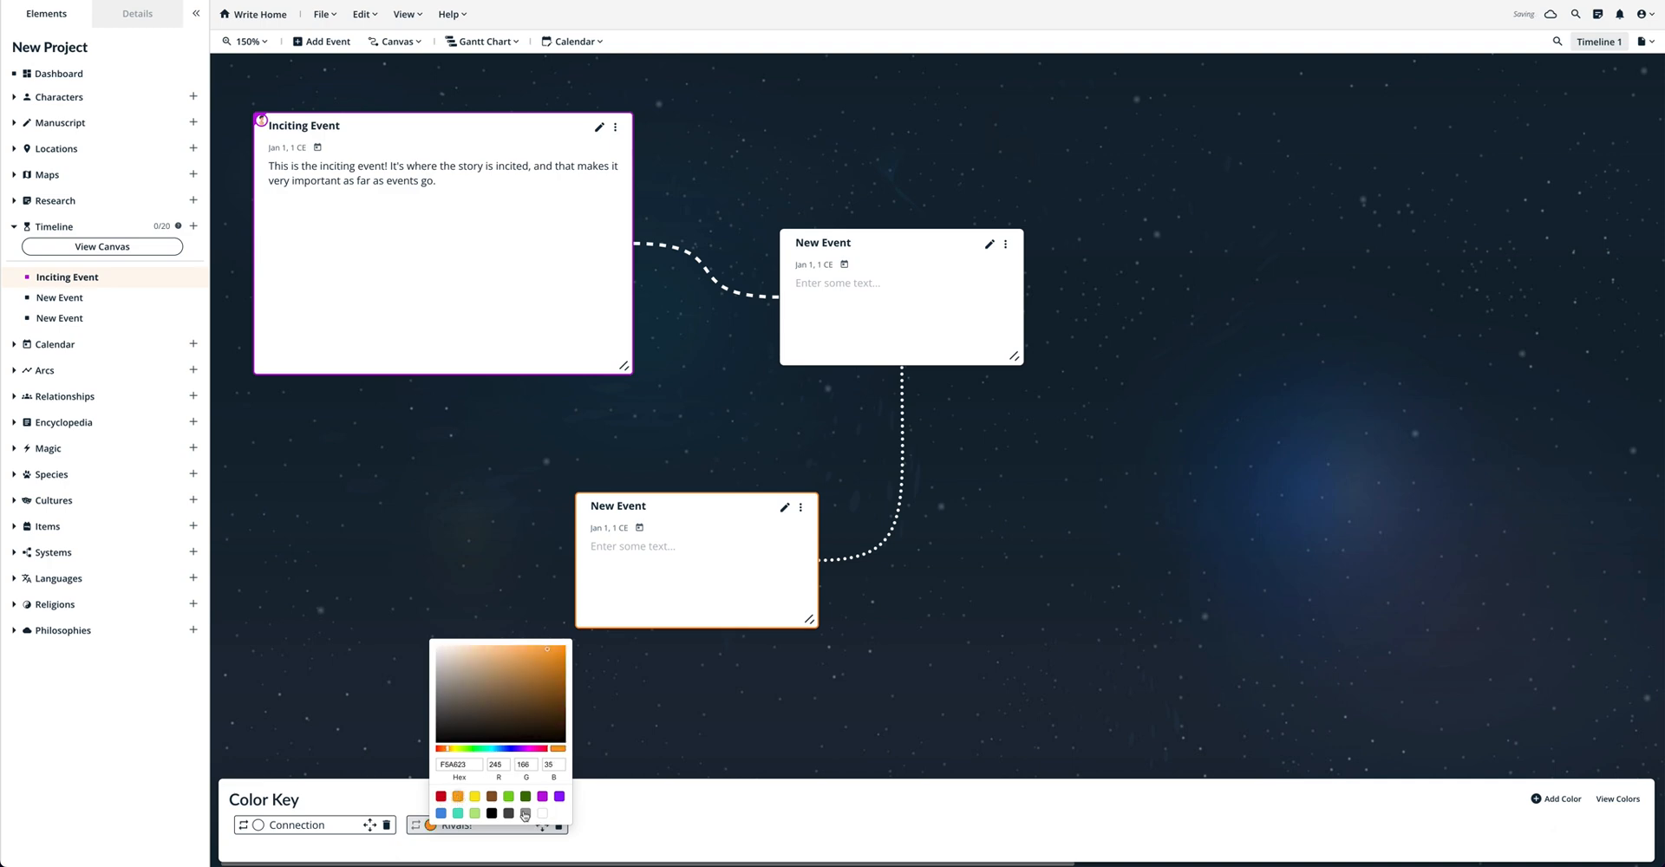
pyautogui.click(416, 805)
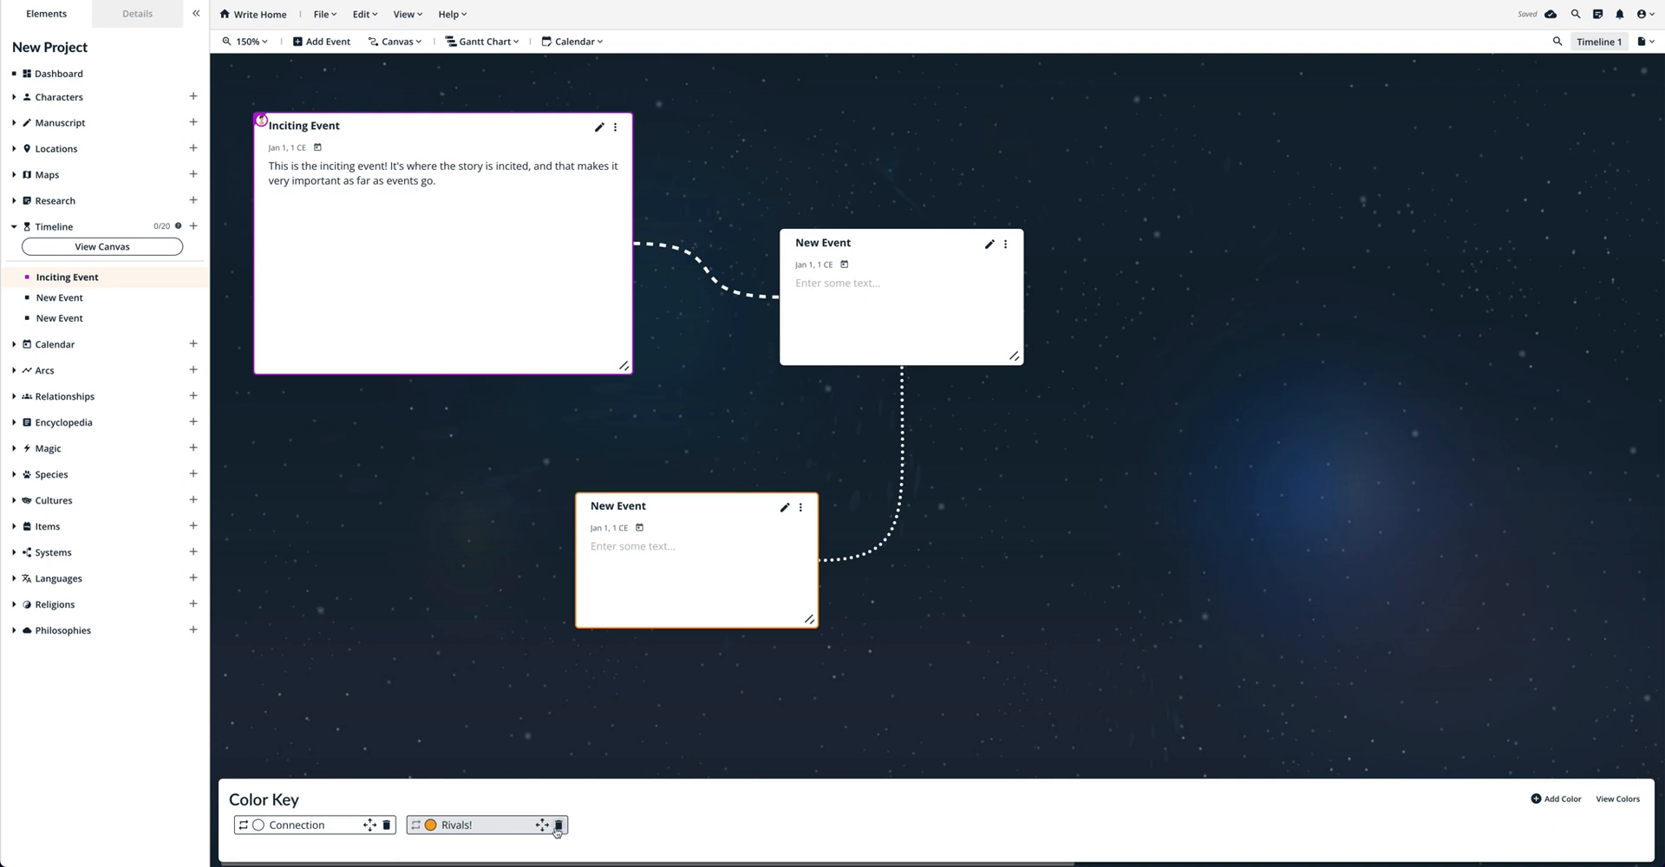
# Connect the Inciting Event to the lower new event in the Rivals! color, and hide the relationship key.
pyautogui.moveTo(444, 376); pyautogui.dragTo(575, 565)
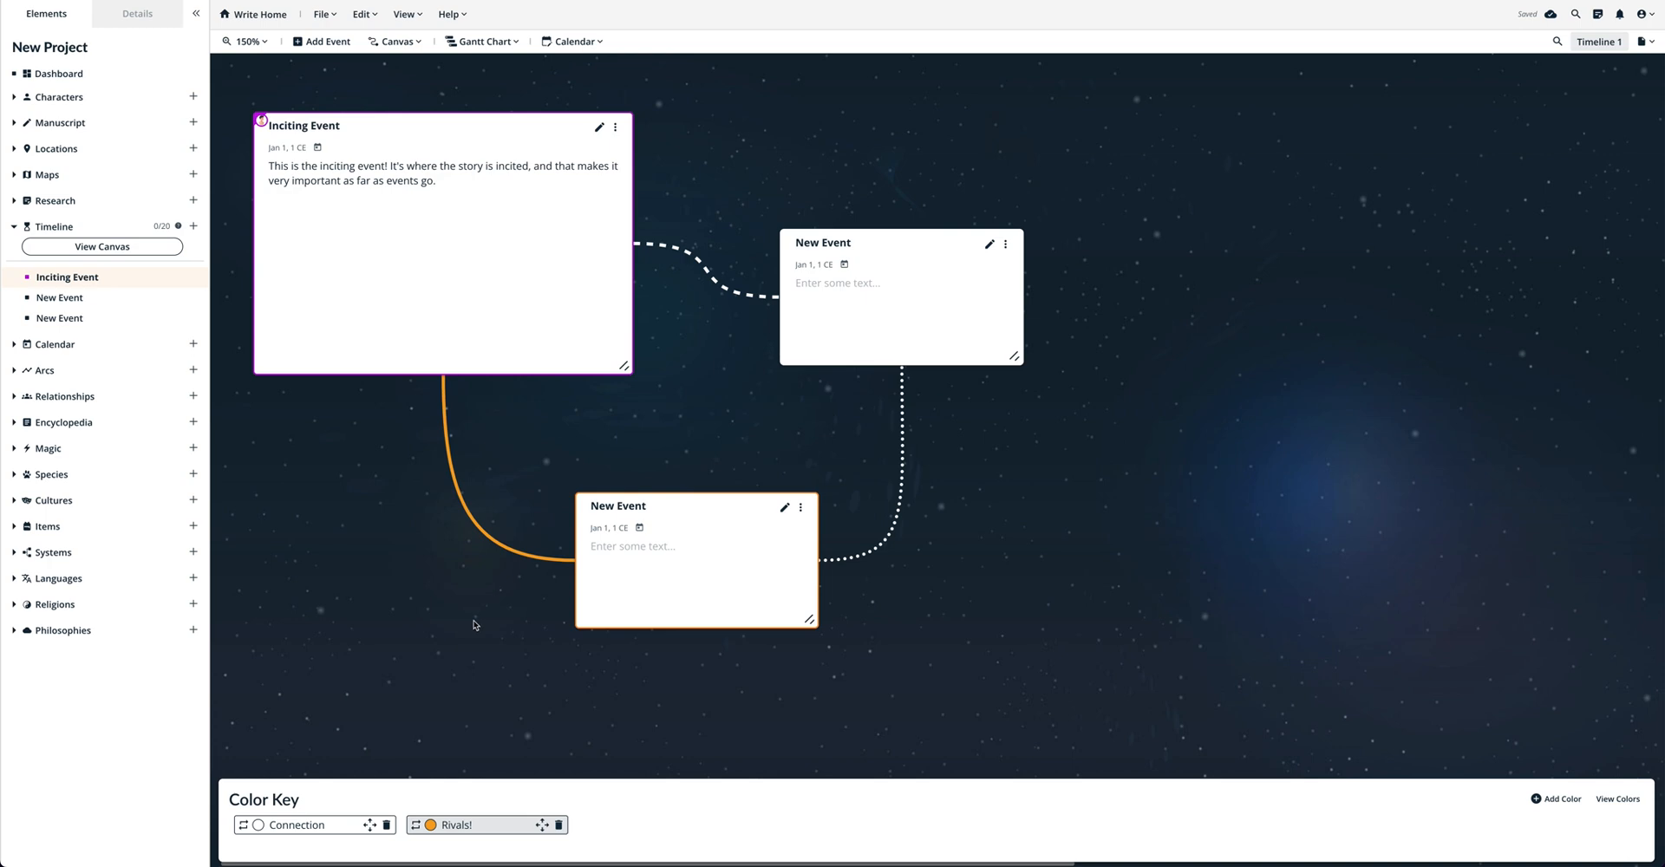
pyautogui.click(480, 47)
pyautogui.click(422, 46)
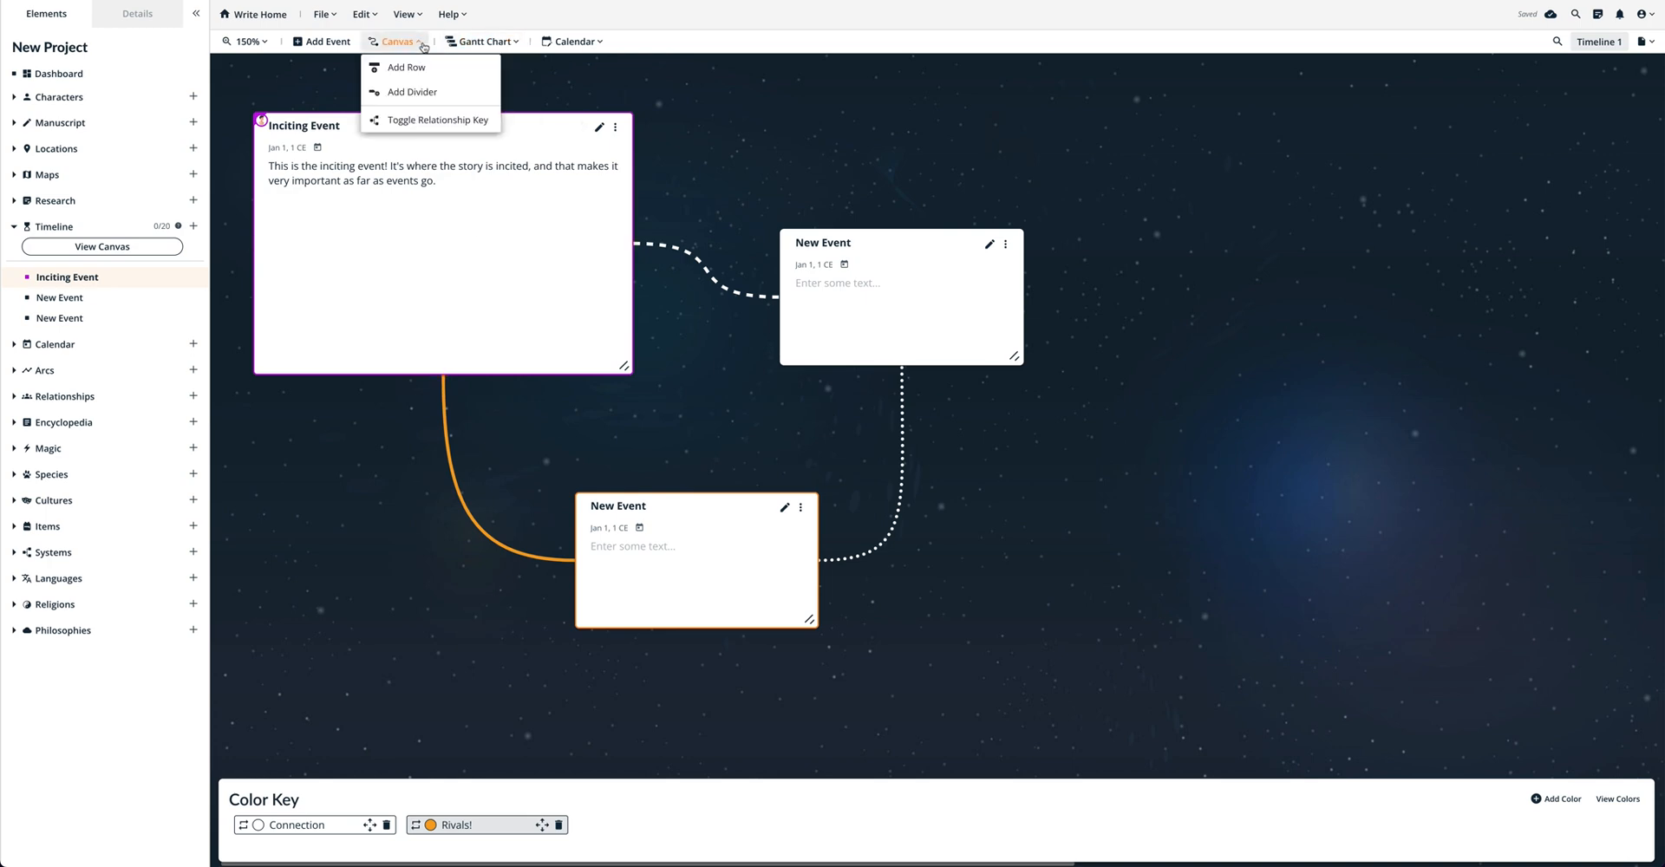
pyautogui.click(422, 121)
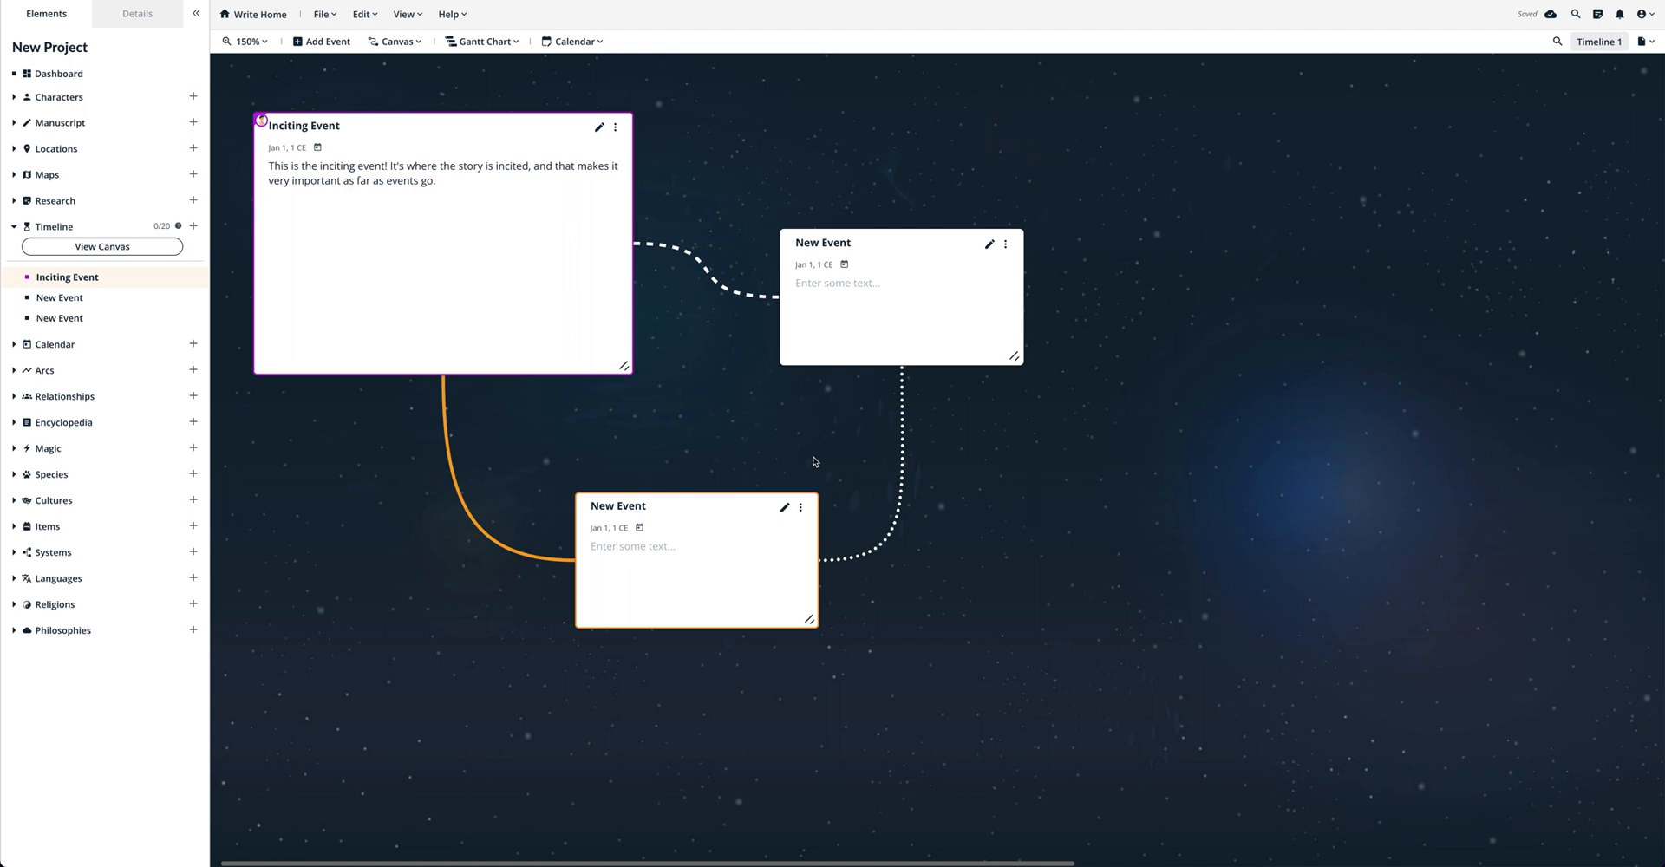
# Add a divider to the canvas, move it across the Inciting Event card, and set its label position to Center.
pyautogui.click(408, 43)
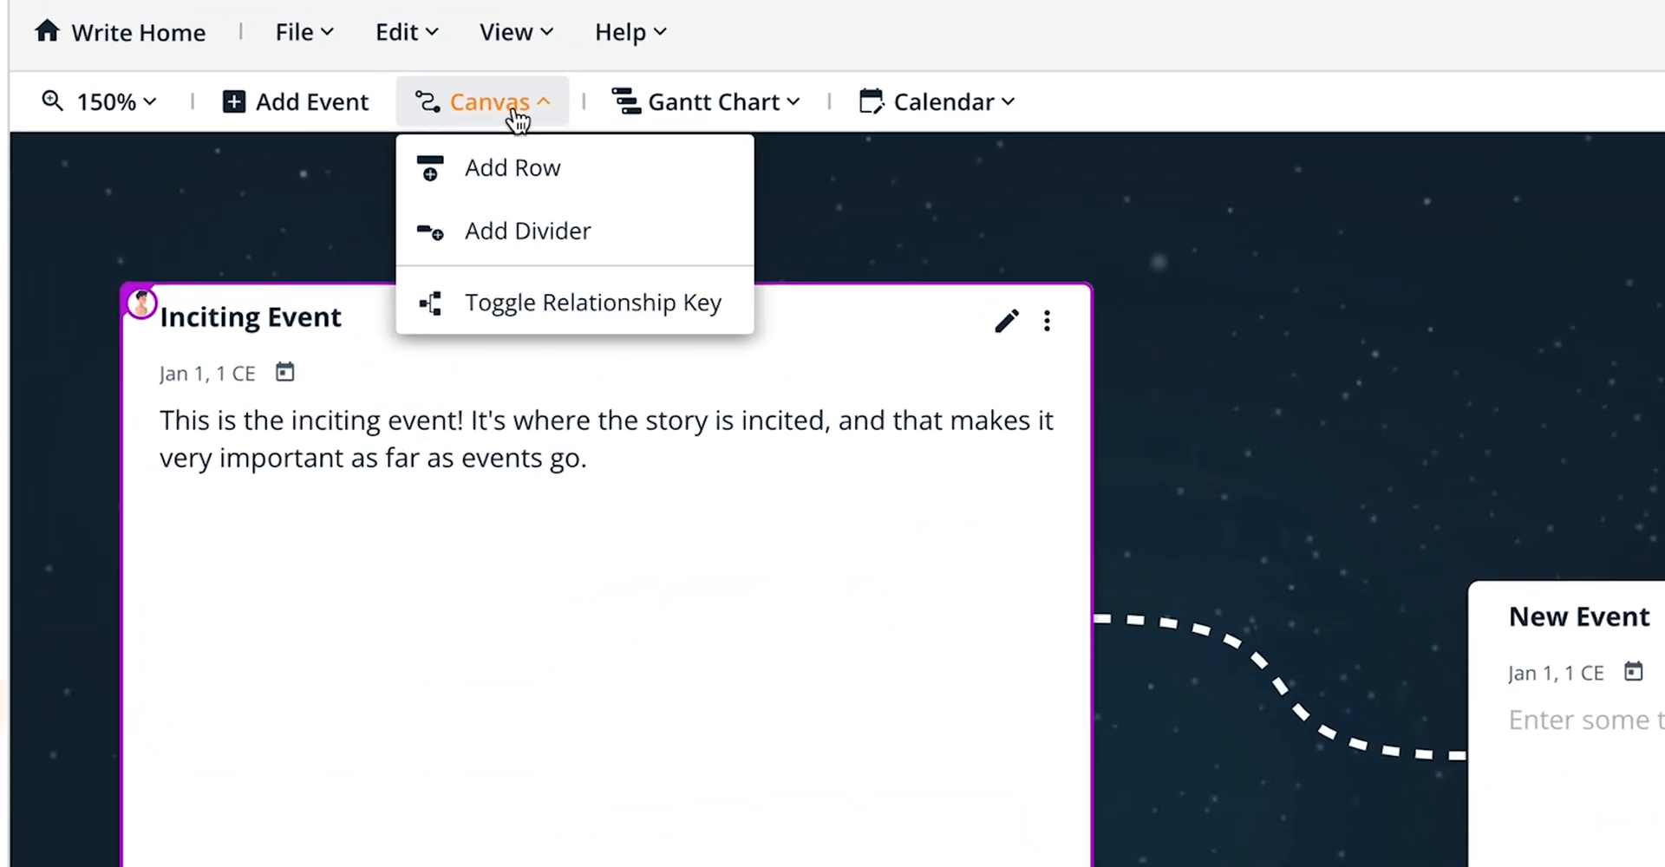
pyautogui.click(521, 236)
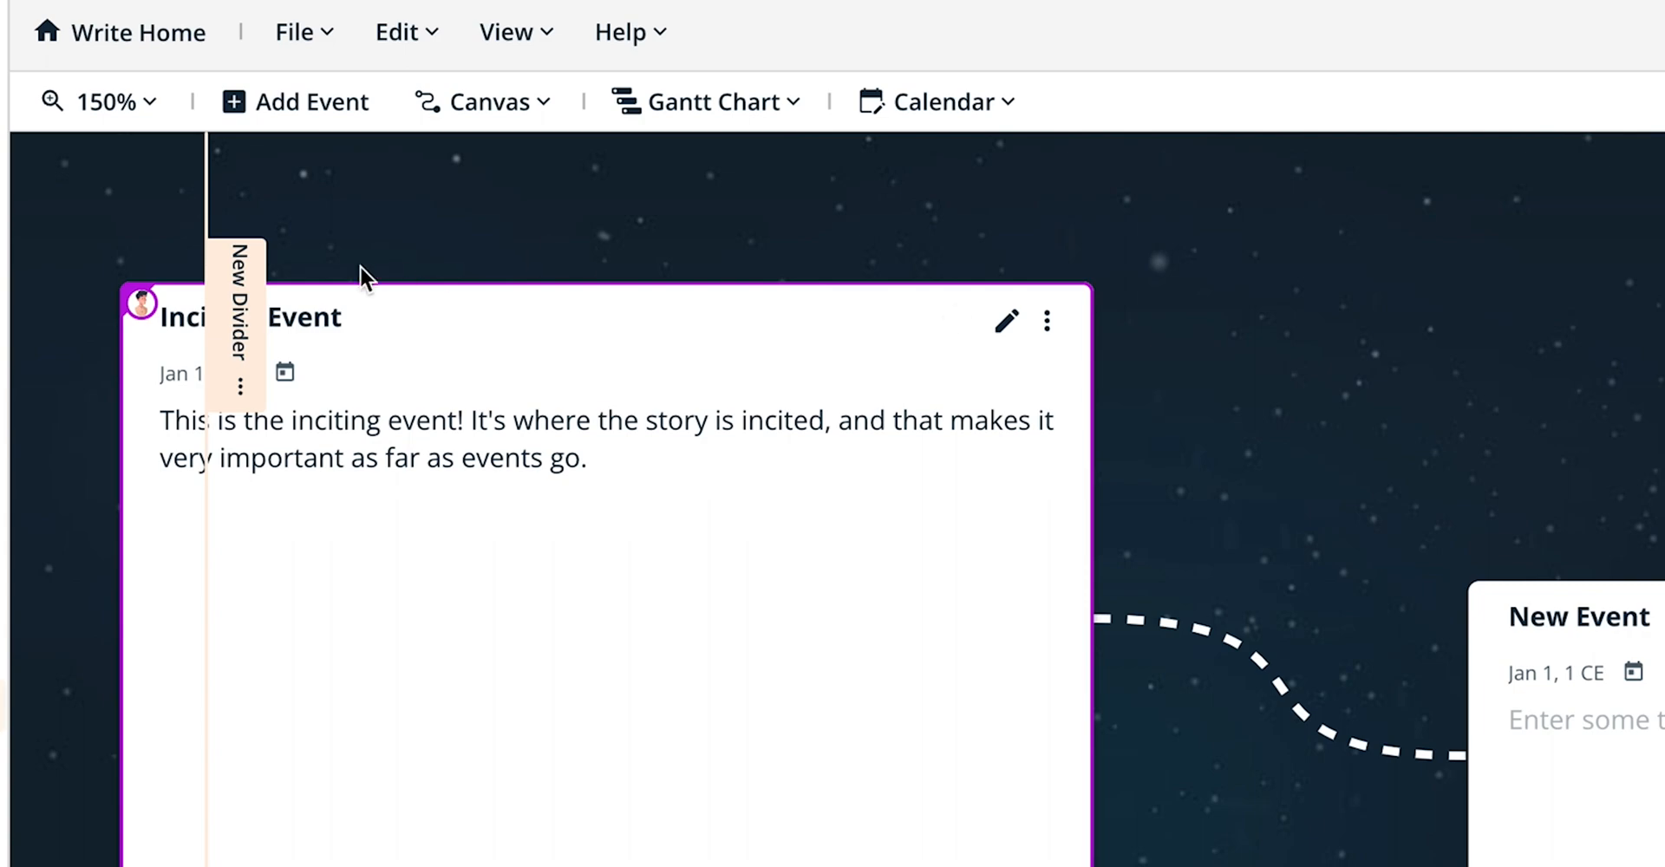
pyautogui.moveTo(241, 340); pyautogui.dragTo(314, 149)
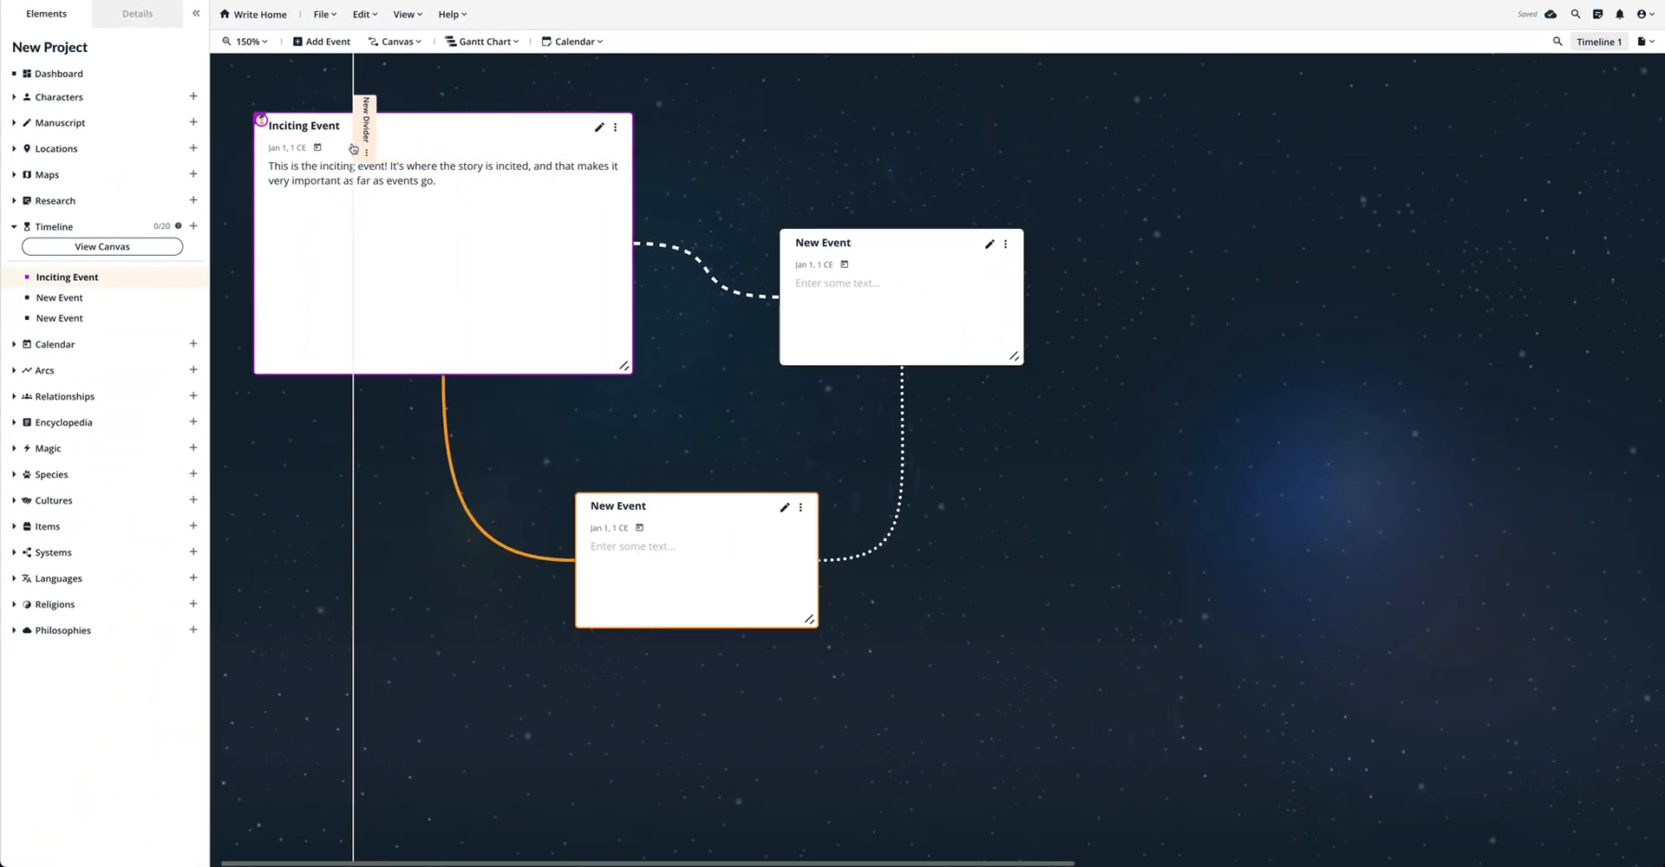
pyautogui.click(324, 153)
pyautogui.moveTo(382, 252)
pyautogui.click(436, 277)
# Rotate the divider to horizontal and place it between the upper event cards and the lower new event.
pyautogui.click(324, 483)
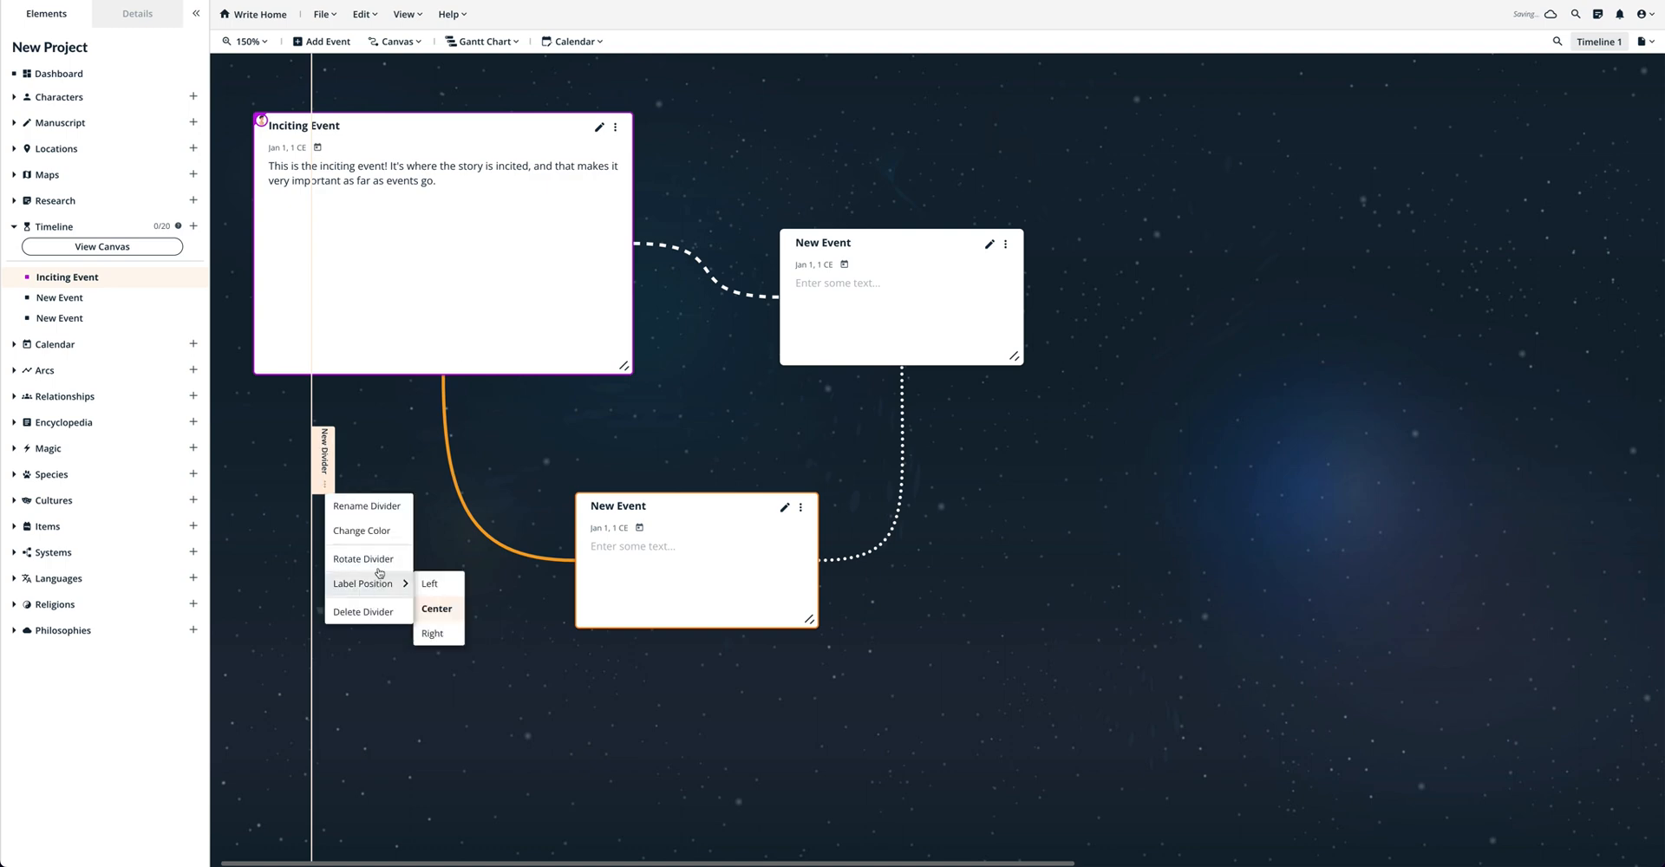
pyautogui.click(379, 561)
pyautogui.moveTo(948, 260); pyautogui.dragTo(963, 458)
# Rename the divider to "The great divide".
pyautogui.click(975, 460)
pyautogui.click(1006, 480)
pyautogui.tripleClick(541, 428)
pyautogui.write('The great divide')
pyautogui.press('Return')
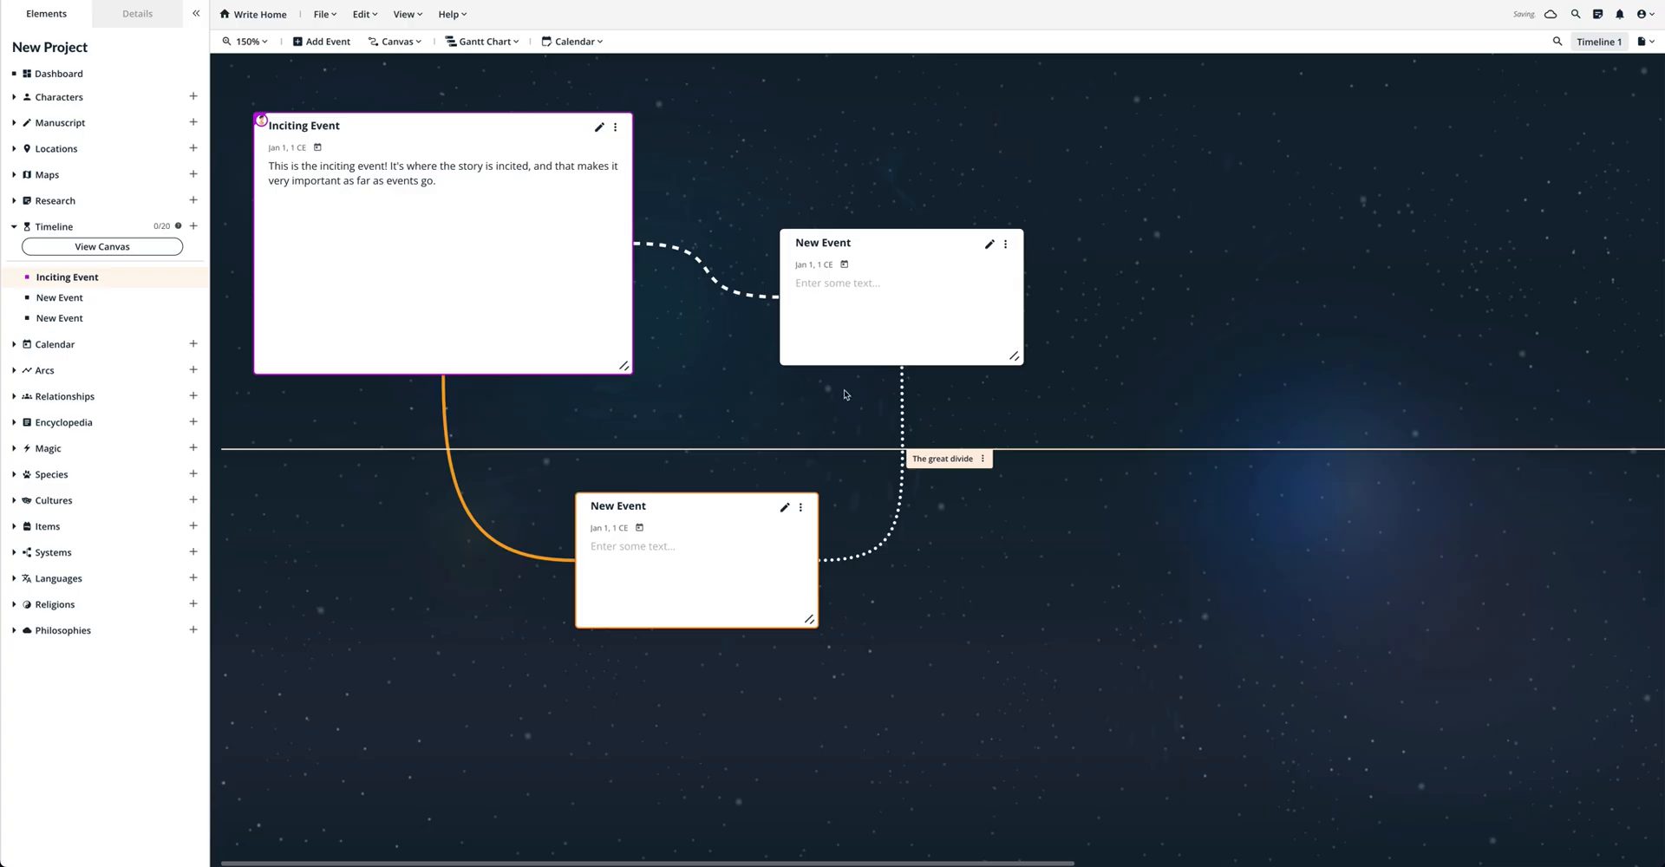
# Change the color of the divider "The great divide" to yellow.
pyautogui.click(983, 459)
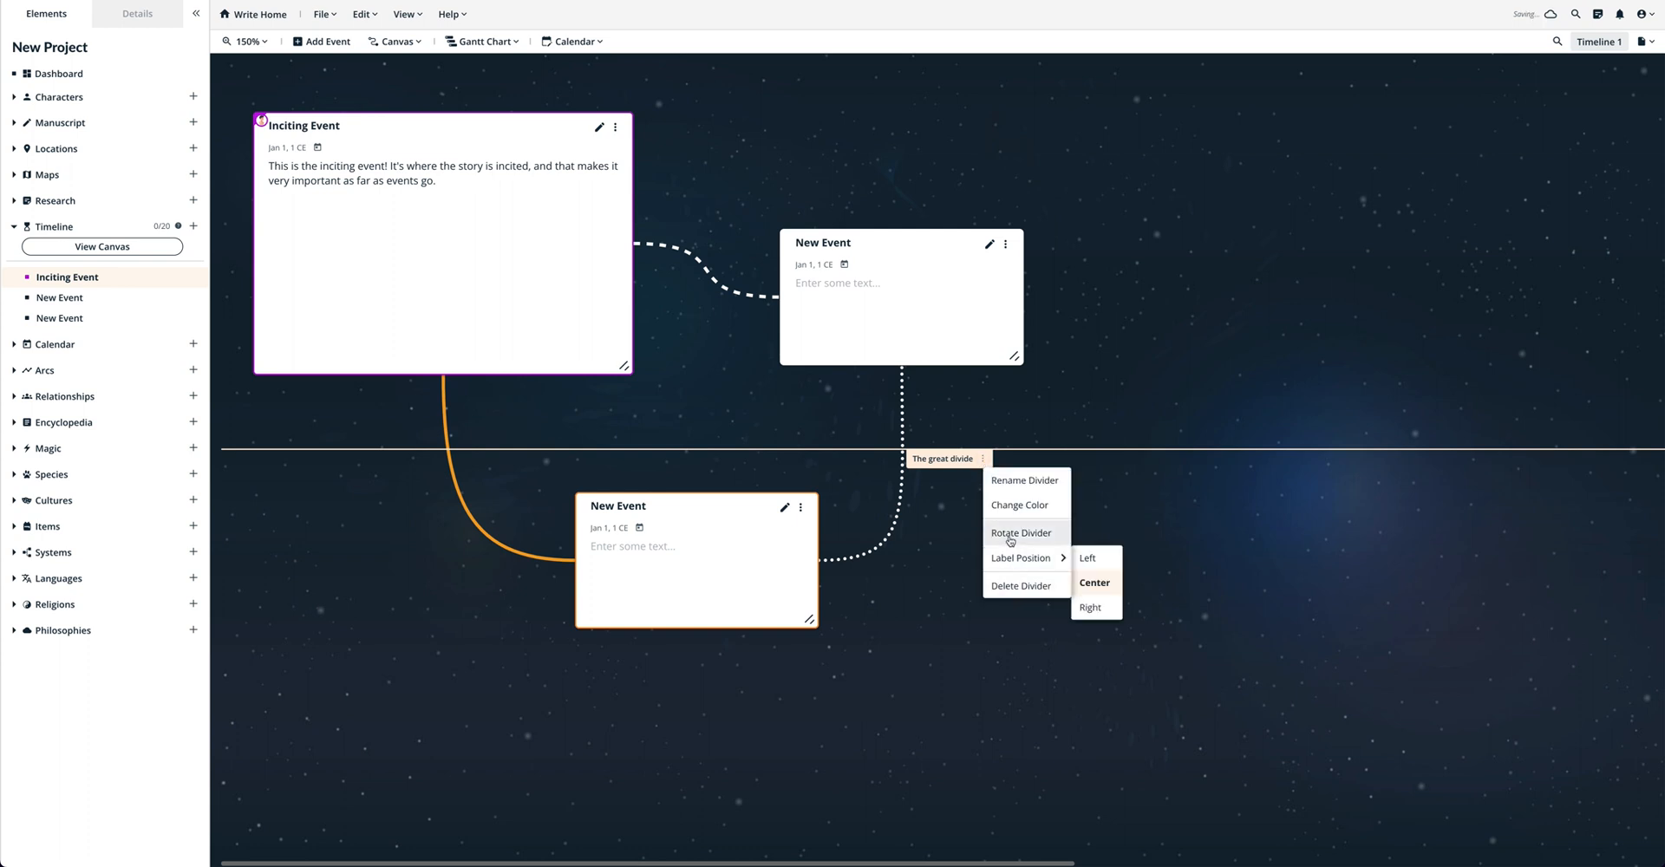
pyautogui.click(1032, 505)
pyautogui.click(1058, 672)
pyautogui.click(1103, 405)
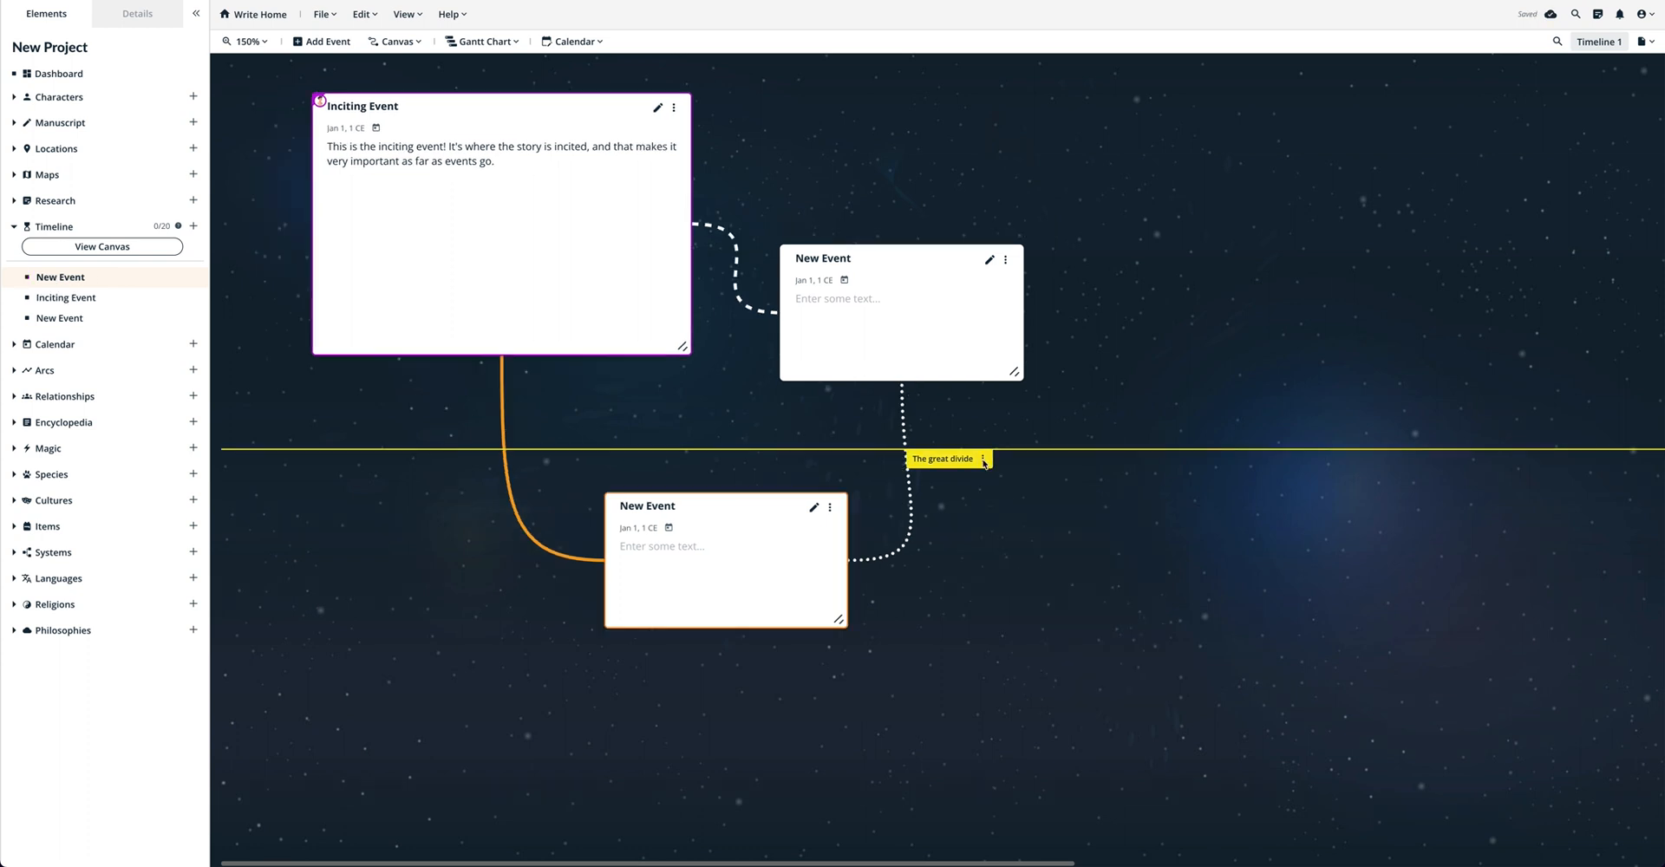
# Move the lower new event above the divider and shift the Inciting Event card down towards it.
pyautogui.moveTo(795, 508); pyautogui.dragTo(798, 328)
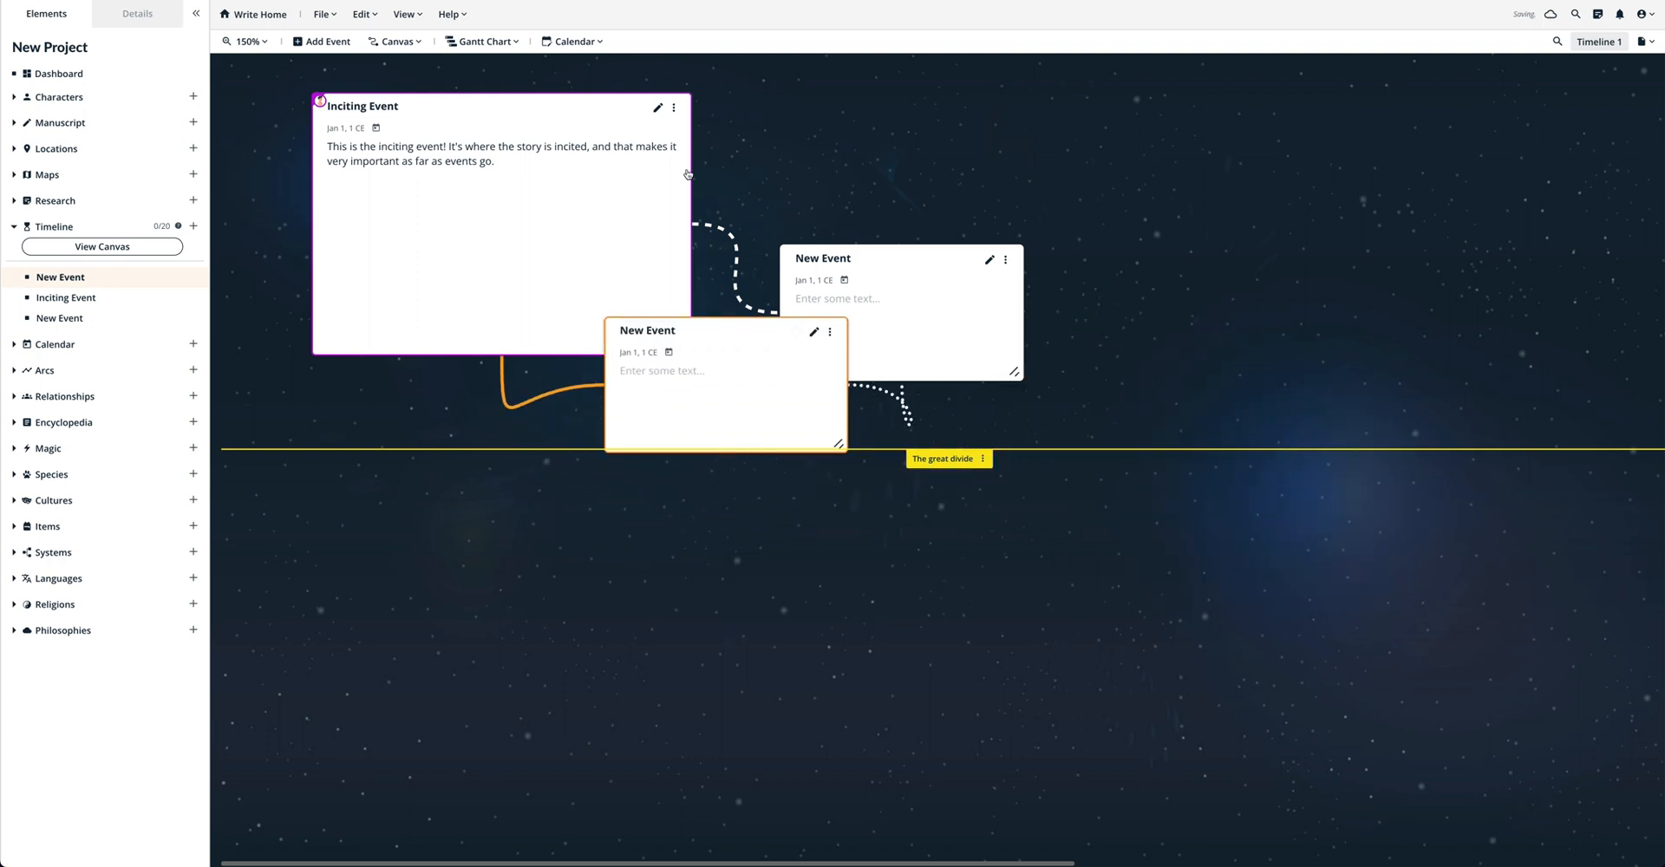
pyautogui.moveTo(639, 108); pyautogui.dragTo(683, 194)
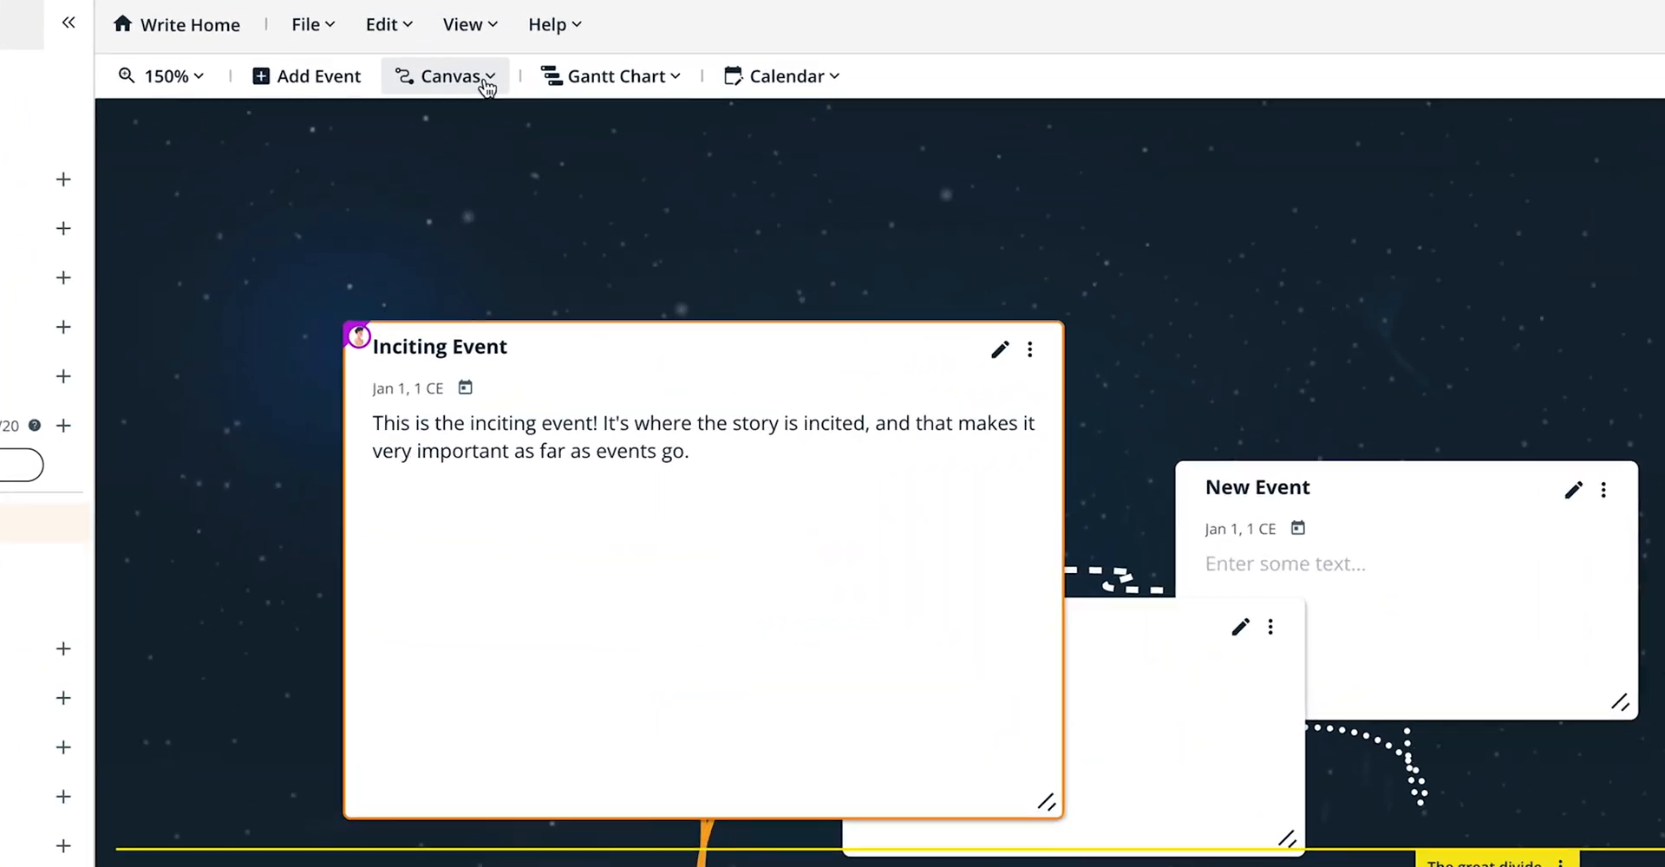
# Add a row to the canvas and move the Inciting Event and the rightmost new event into it.
pyautogui.click(487, 84)
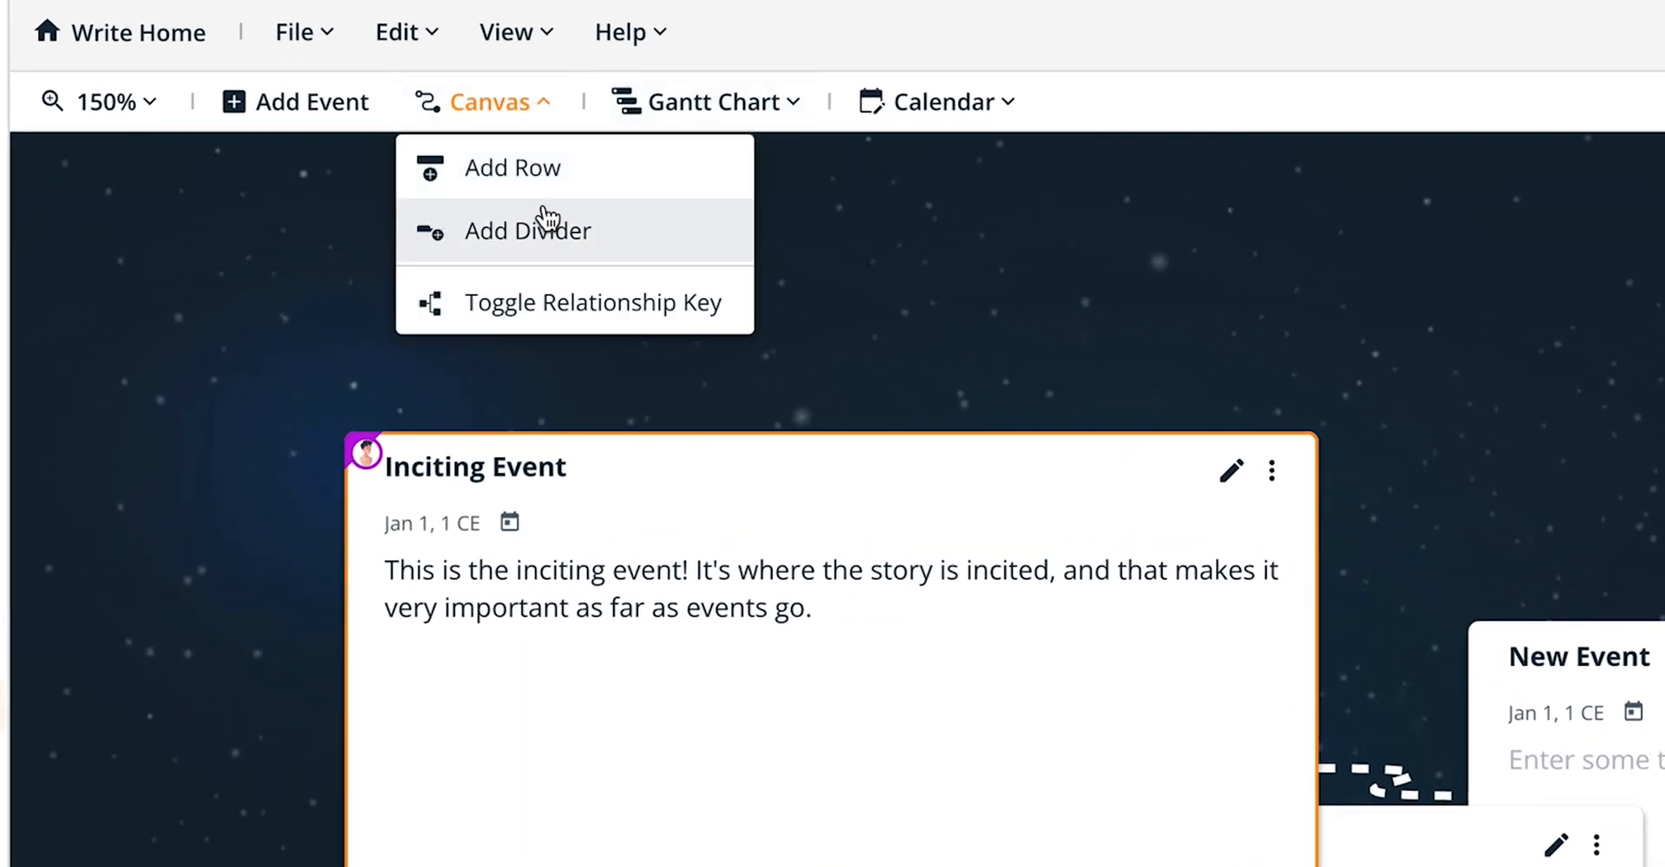
pyautogui.click(540, 171)
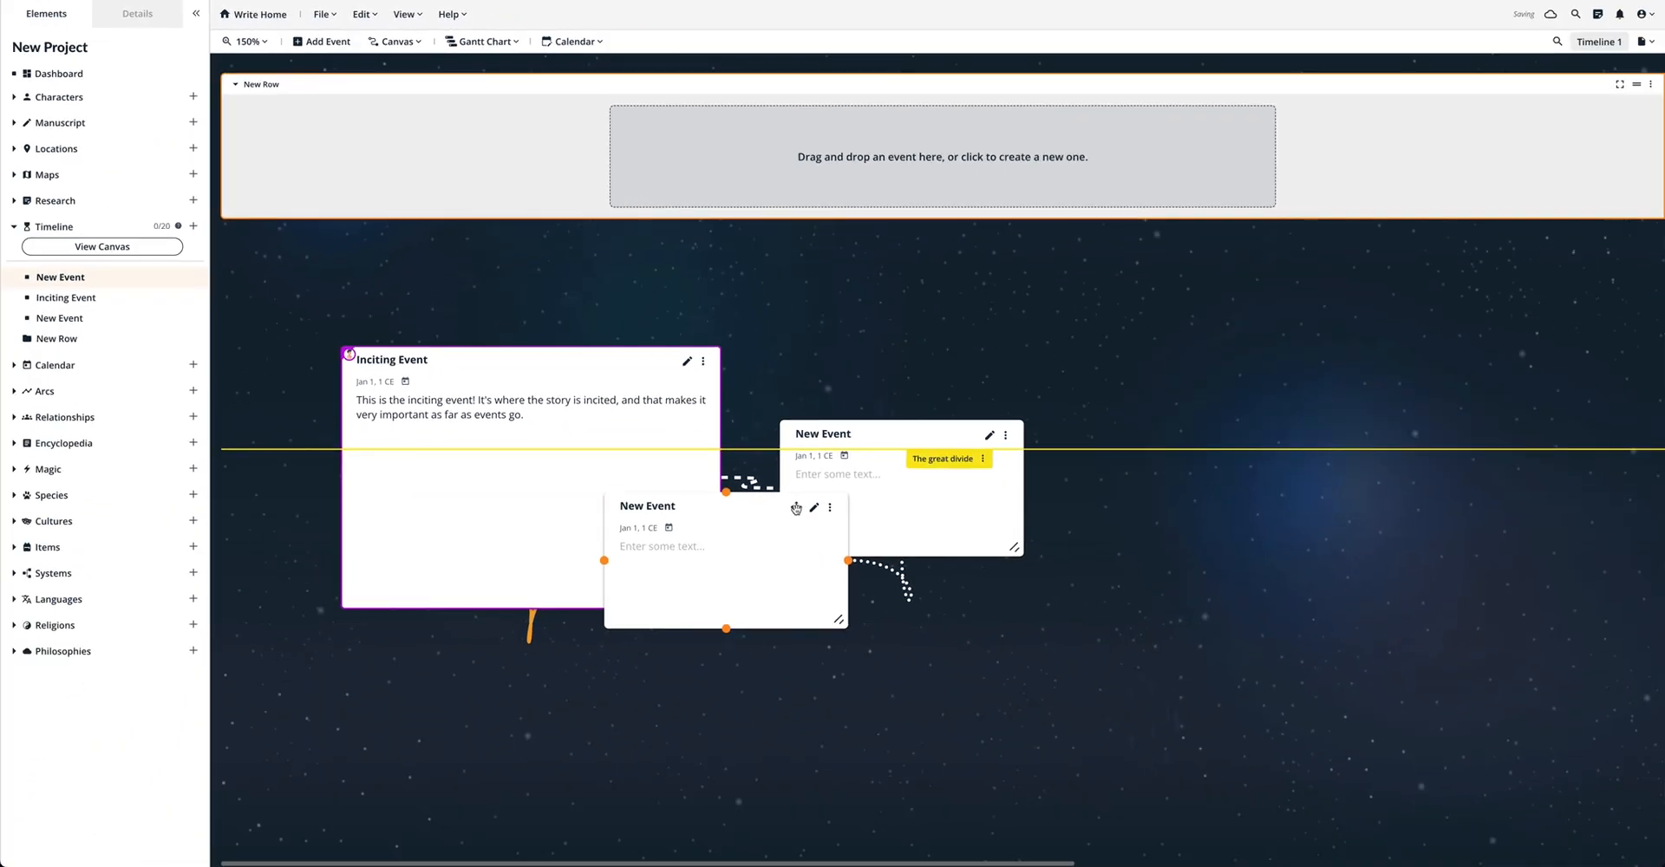
pyautogui.moveTo(717, 524); pyautogui.dragTo(669, 135)
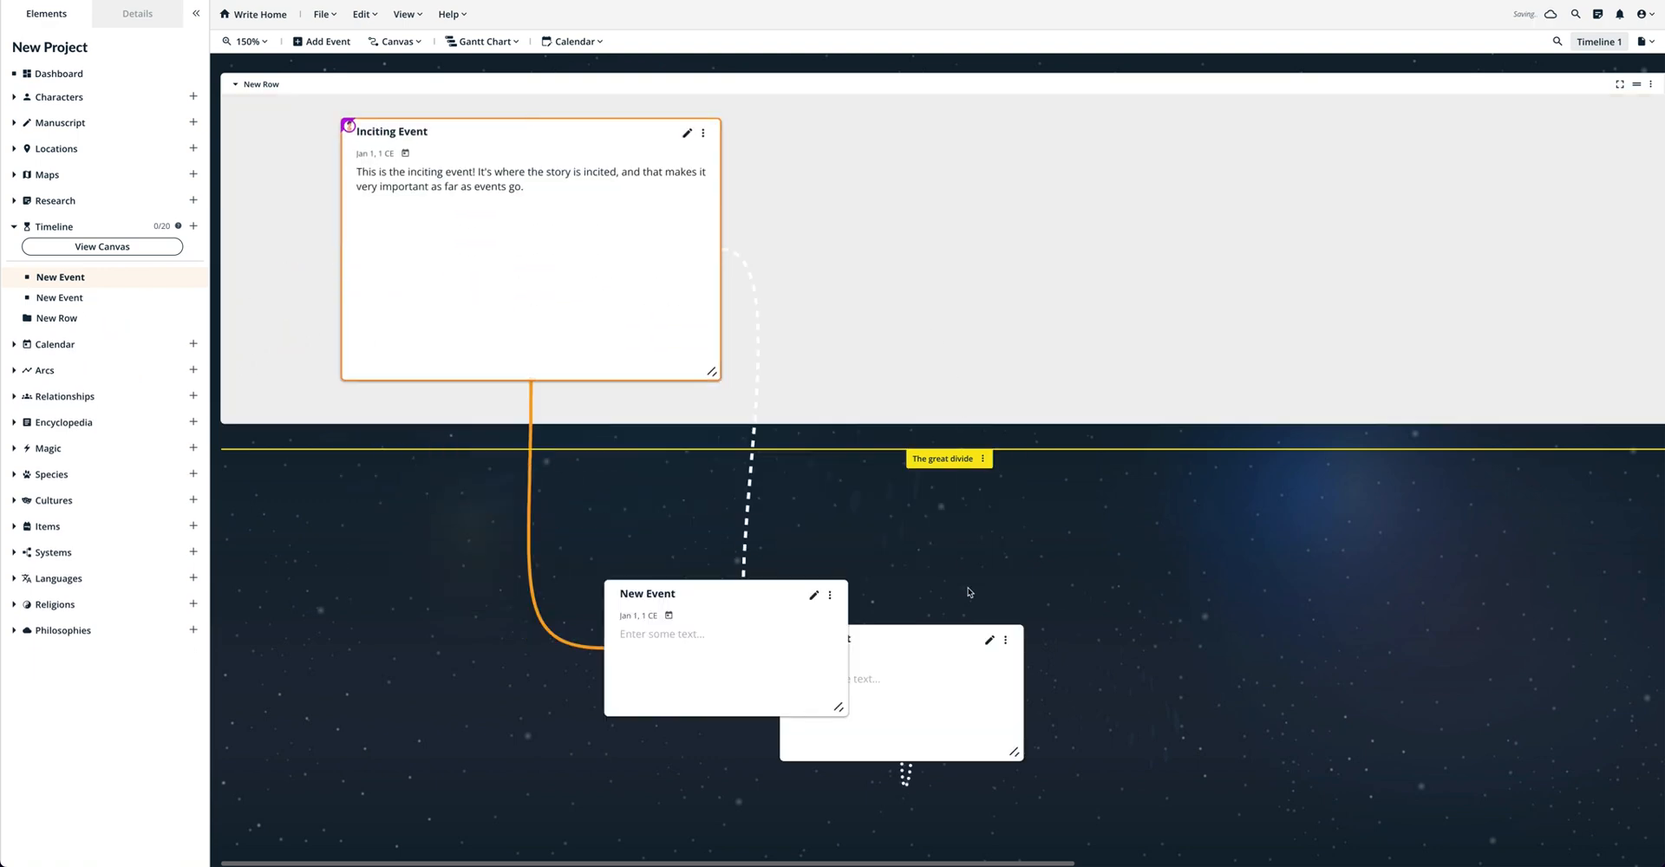
pyautogui.moveTo(970, 639); pyautogui.dragTo(969, 273)
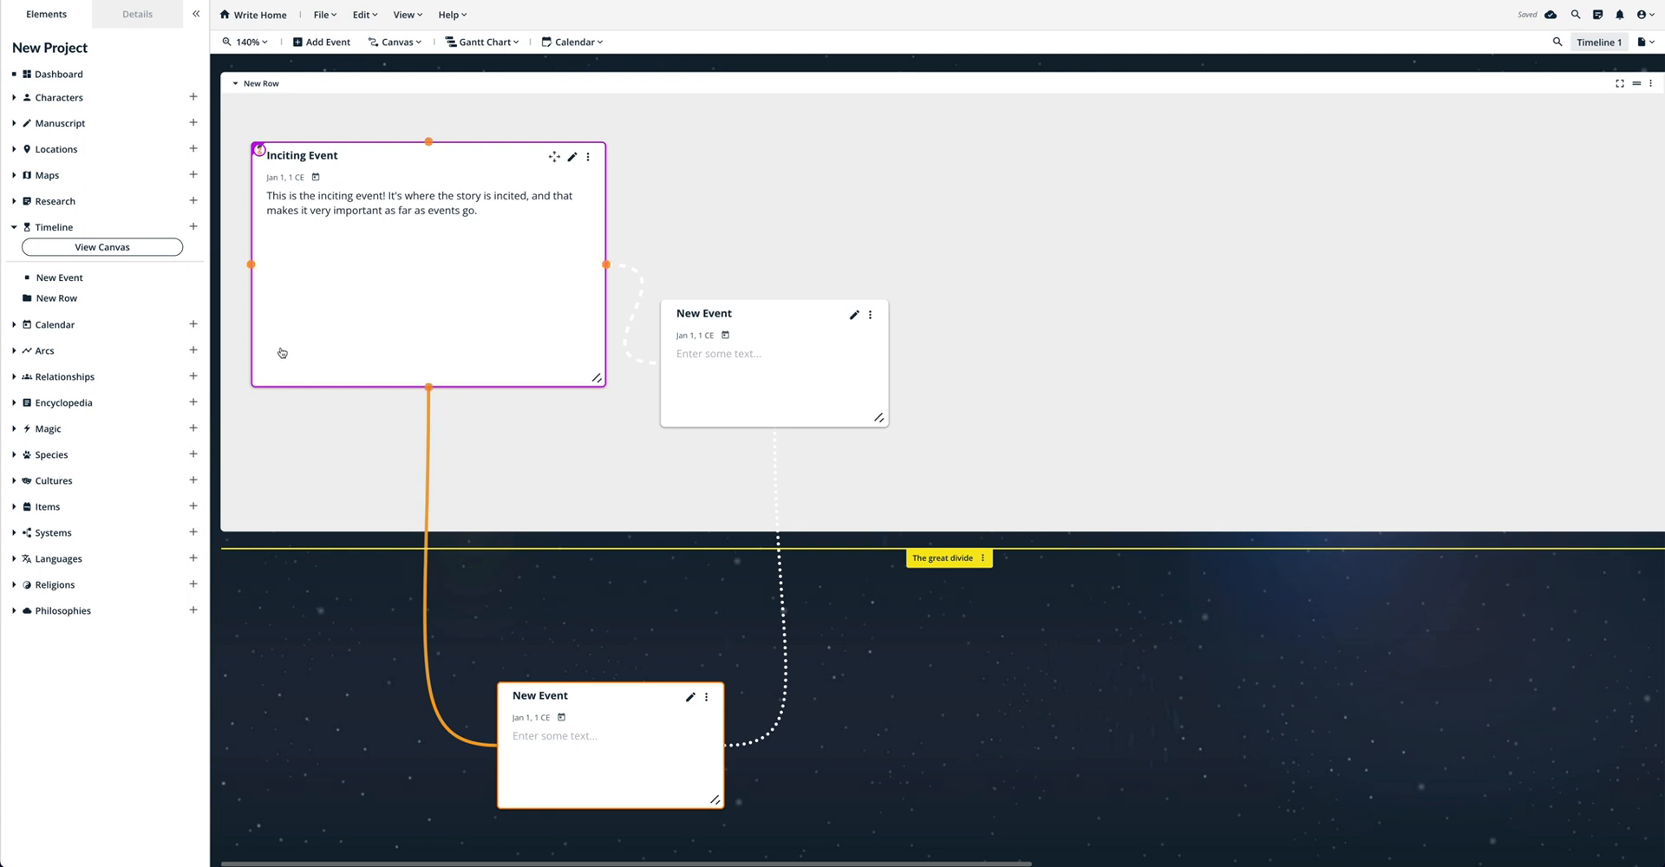
# Rename the new row on the timeline canvas to "Excellent Row".
pyautogui.rightClick(66, 300)
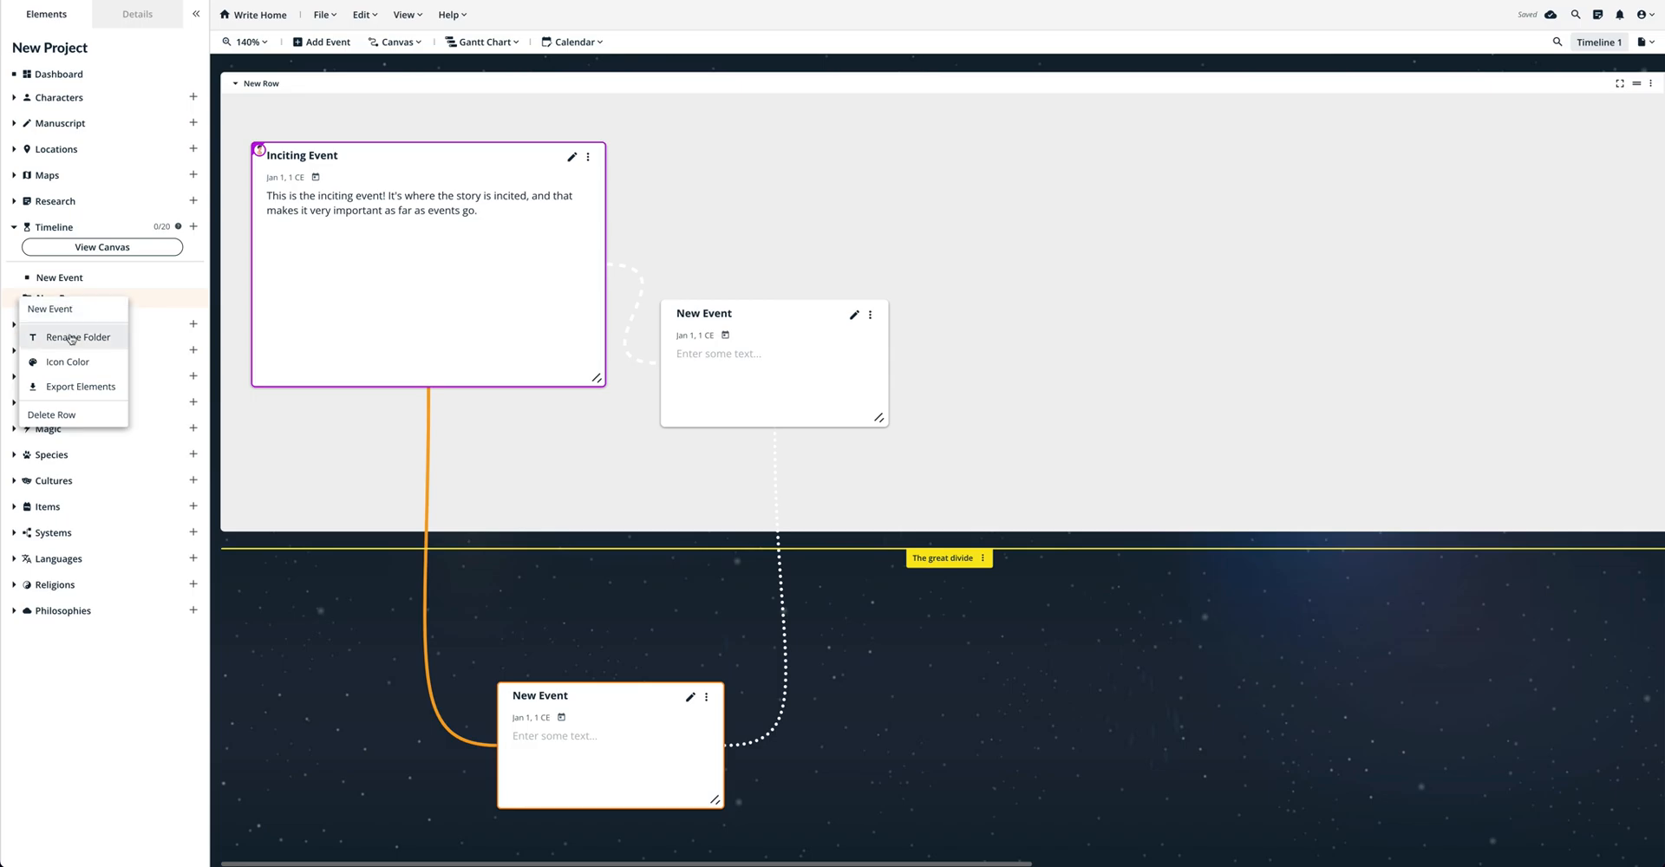
pyautogui.click(74, 337)
pyautogui.doubleClick(596, 431)
pyautogui.write('Exce')
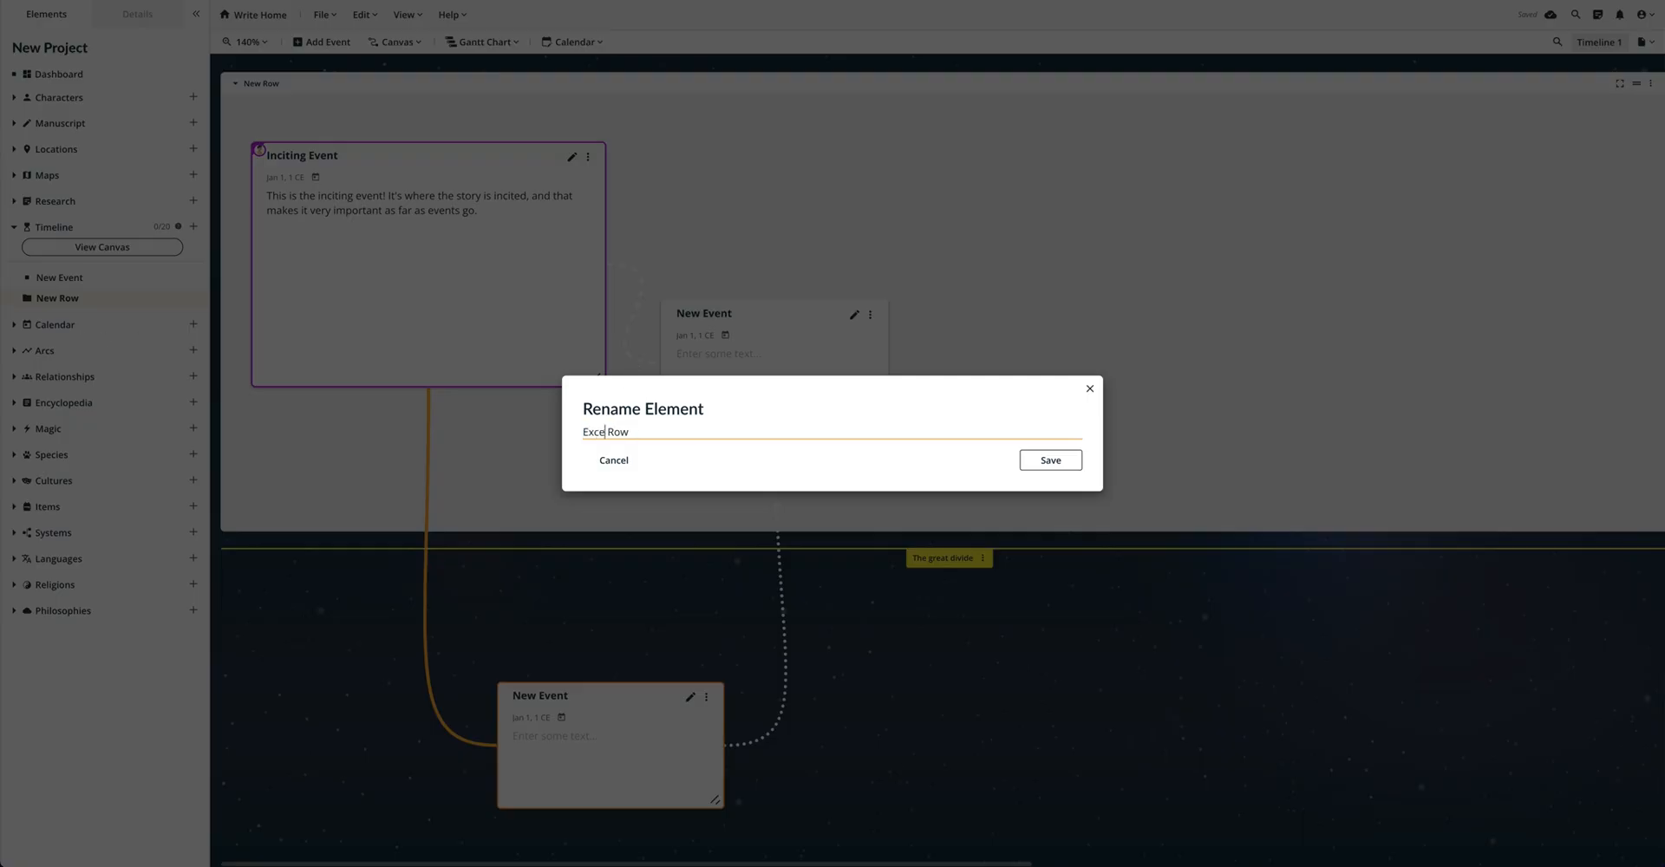
pyautogui.write('llent')
pyautogui.click(1041, 452)
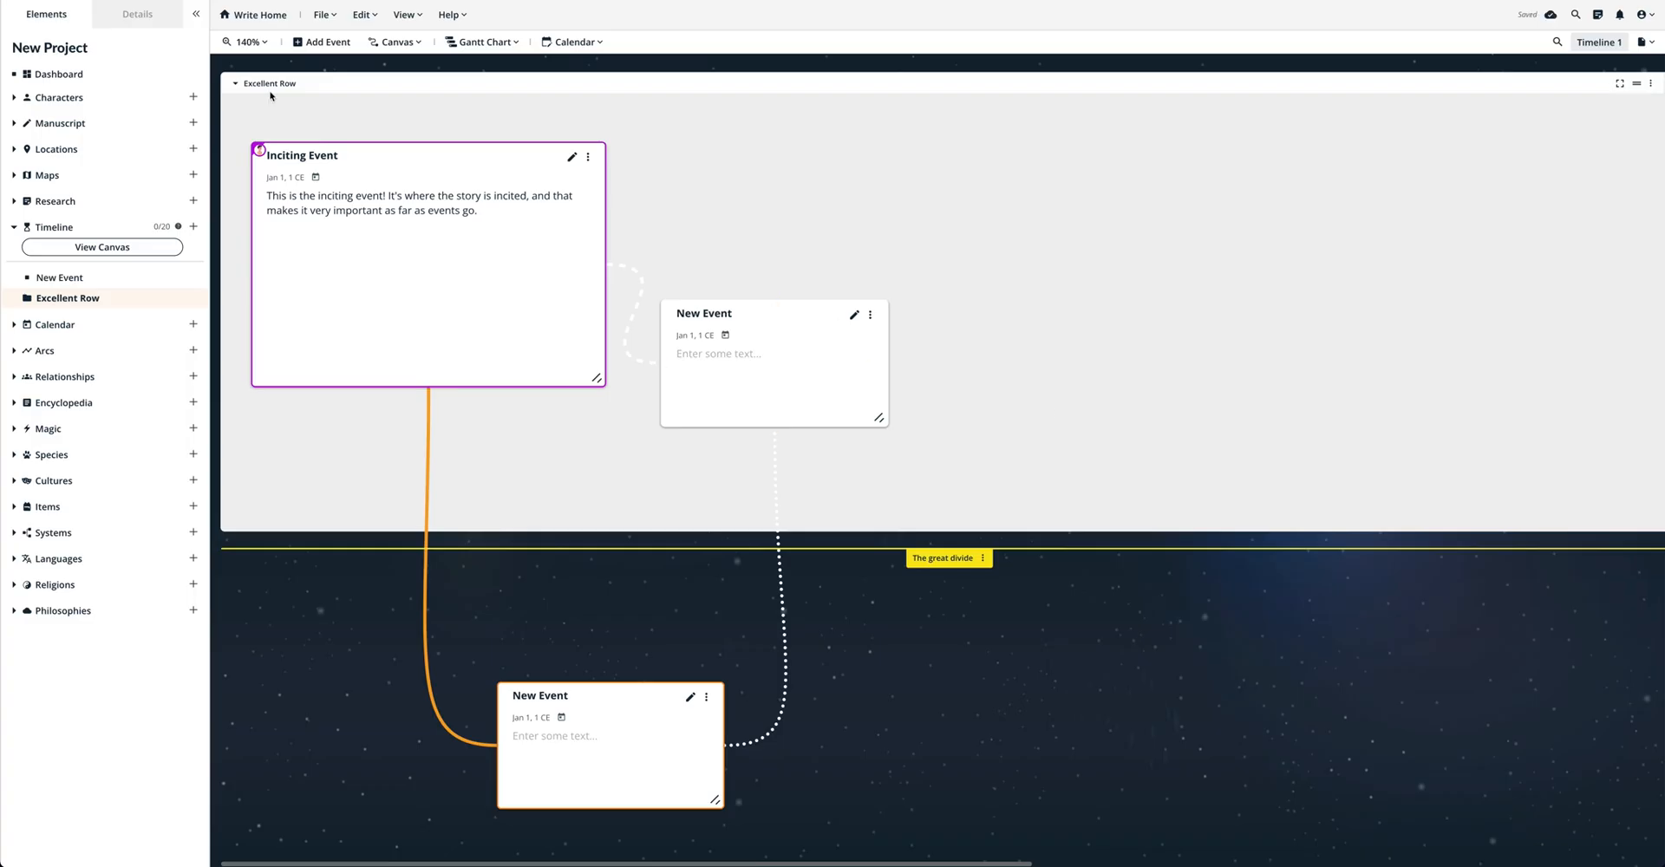
# Set the color of Excellent Row to light purple.
pyautogui.click(1651, 84)
pyautogui.click(1603, 109)
pyautogui.click(1650, 84)
pyautogui.click(1592, 117)
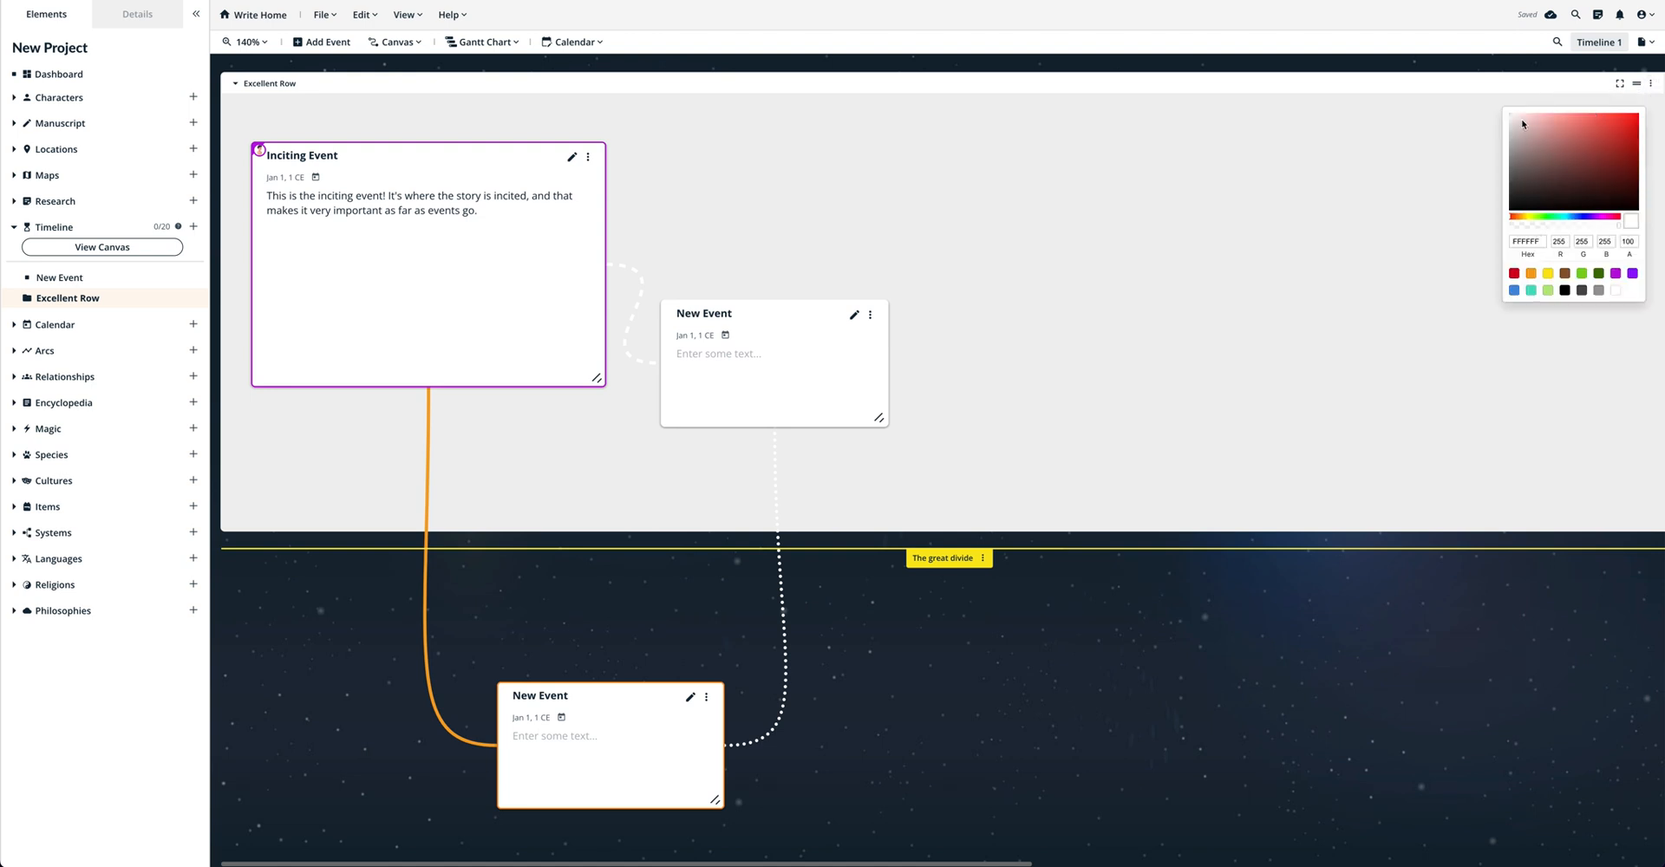
pyautogui.moveTo(1529, 138); pyautogui.dragTo(1531, 119)
# Duplicate Excellent Row together with its events.
pyautogui.click(1651, 84)
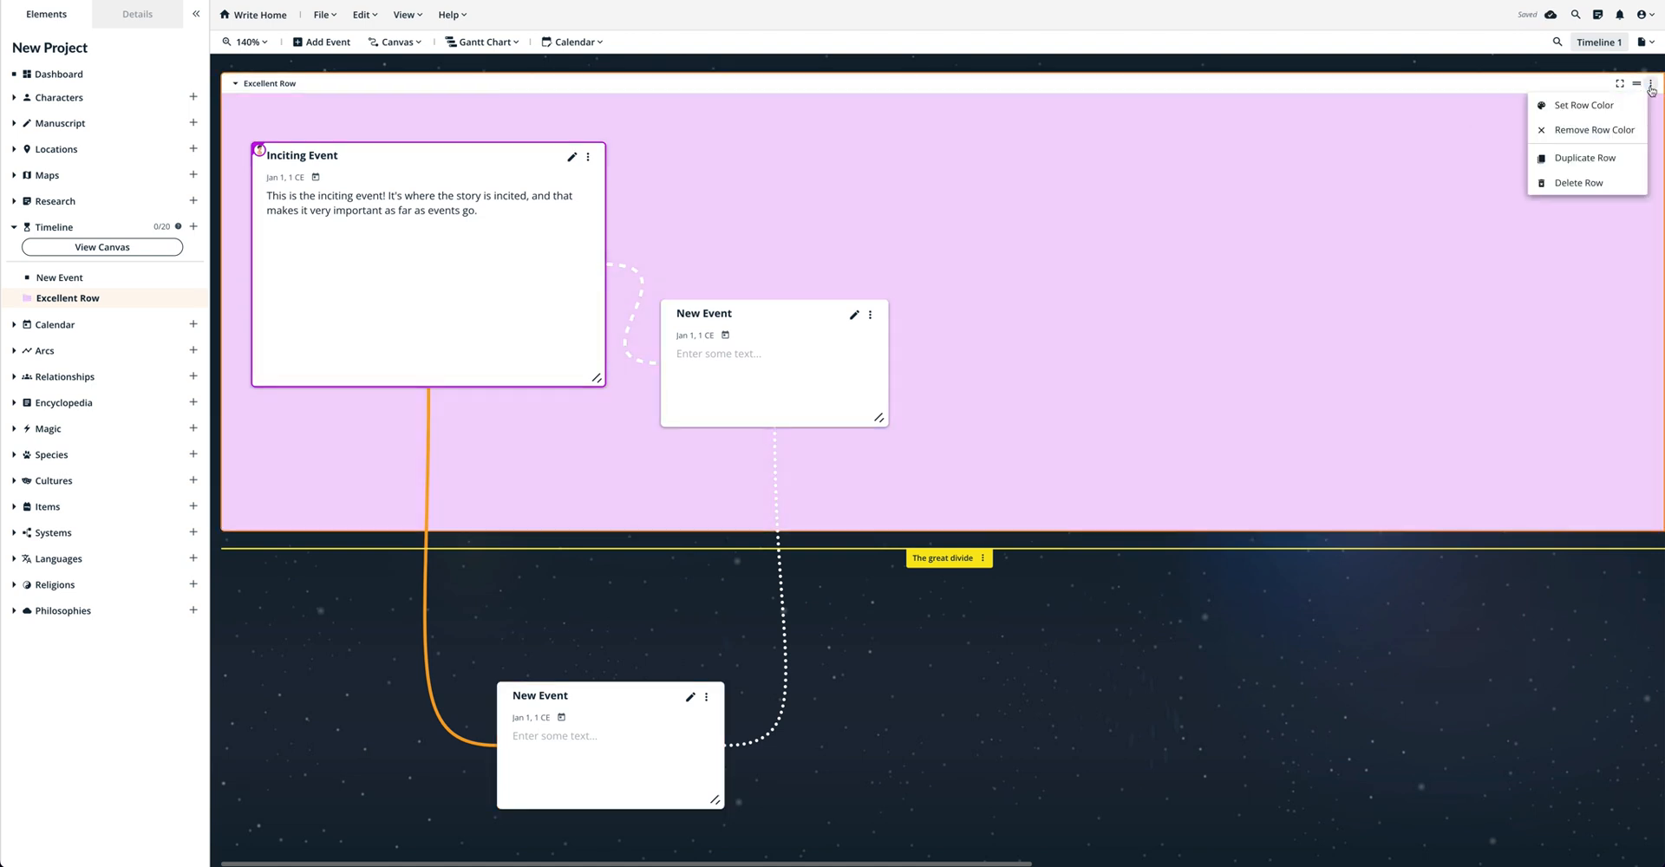
pyautogui.click(1587, 159)
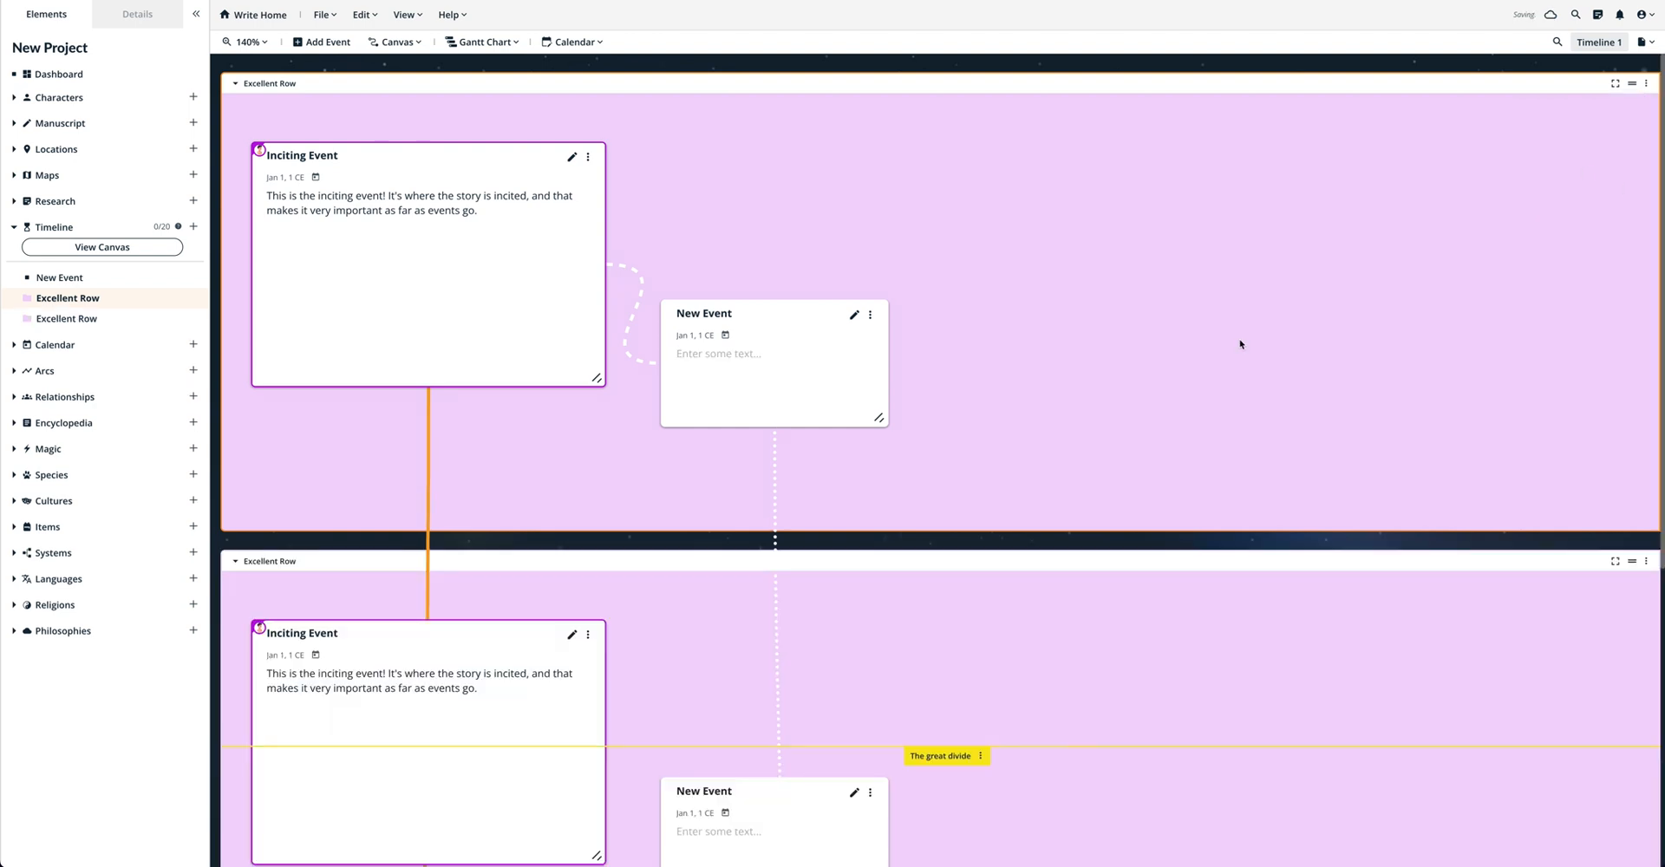
pyautogui.scroll(-4, 1141, 345)
pyautogui.scroll(-1, 1141, 345)
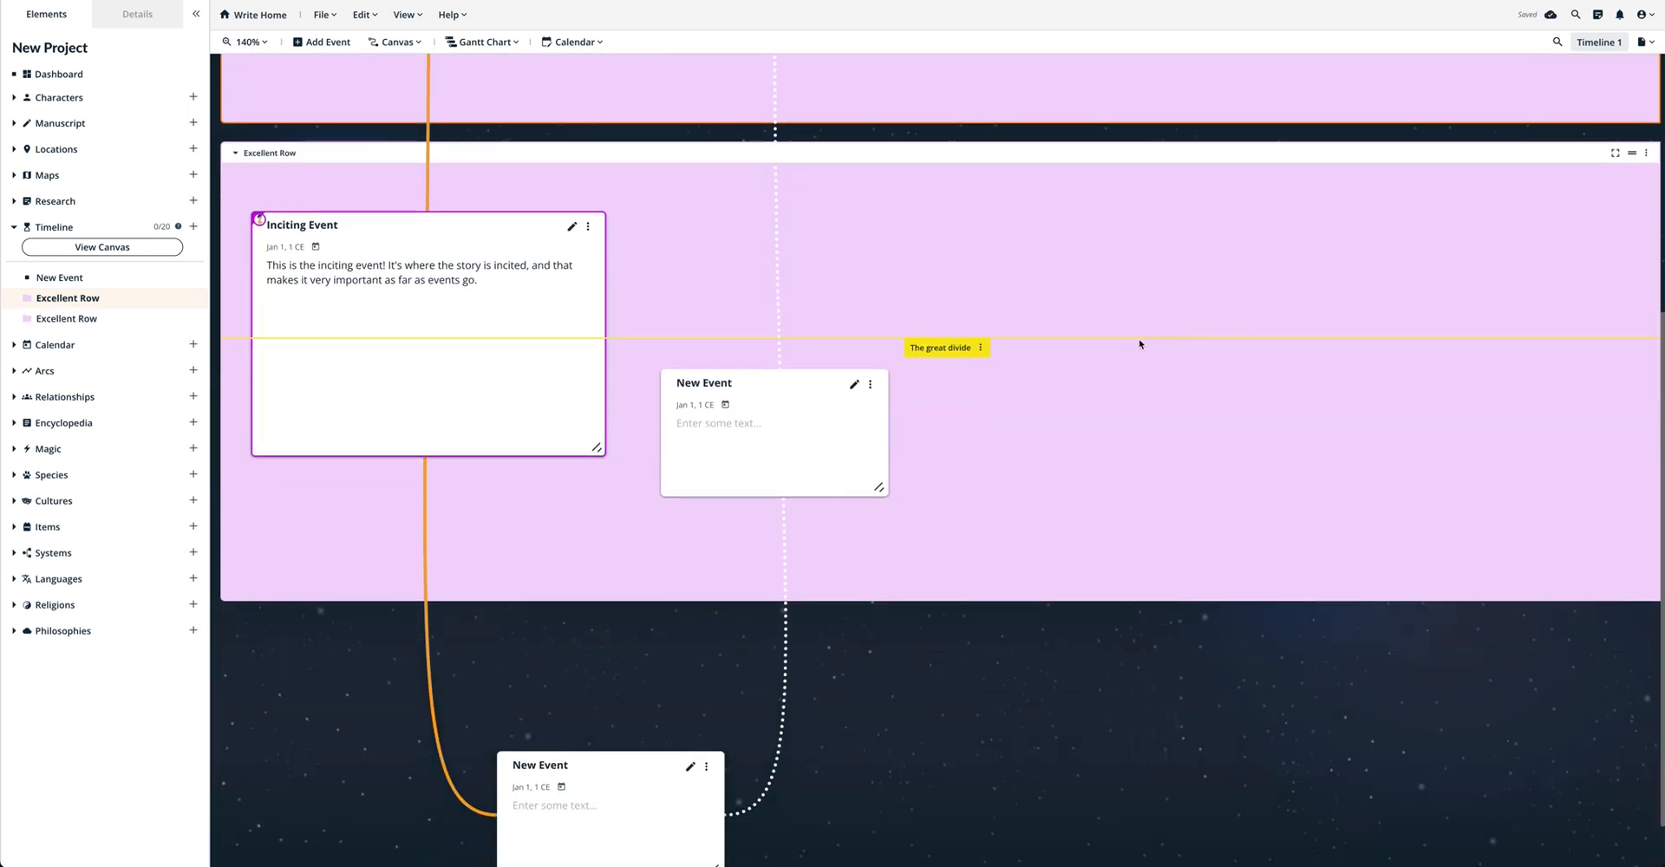
pyautogui.scroll(4, 1141, 344)
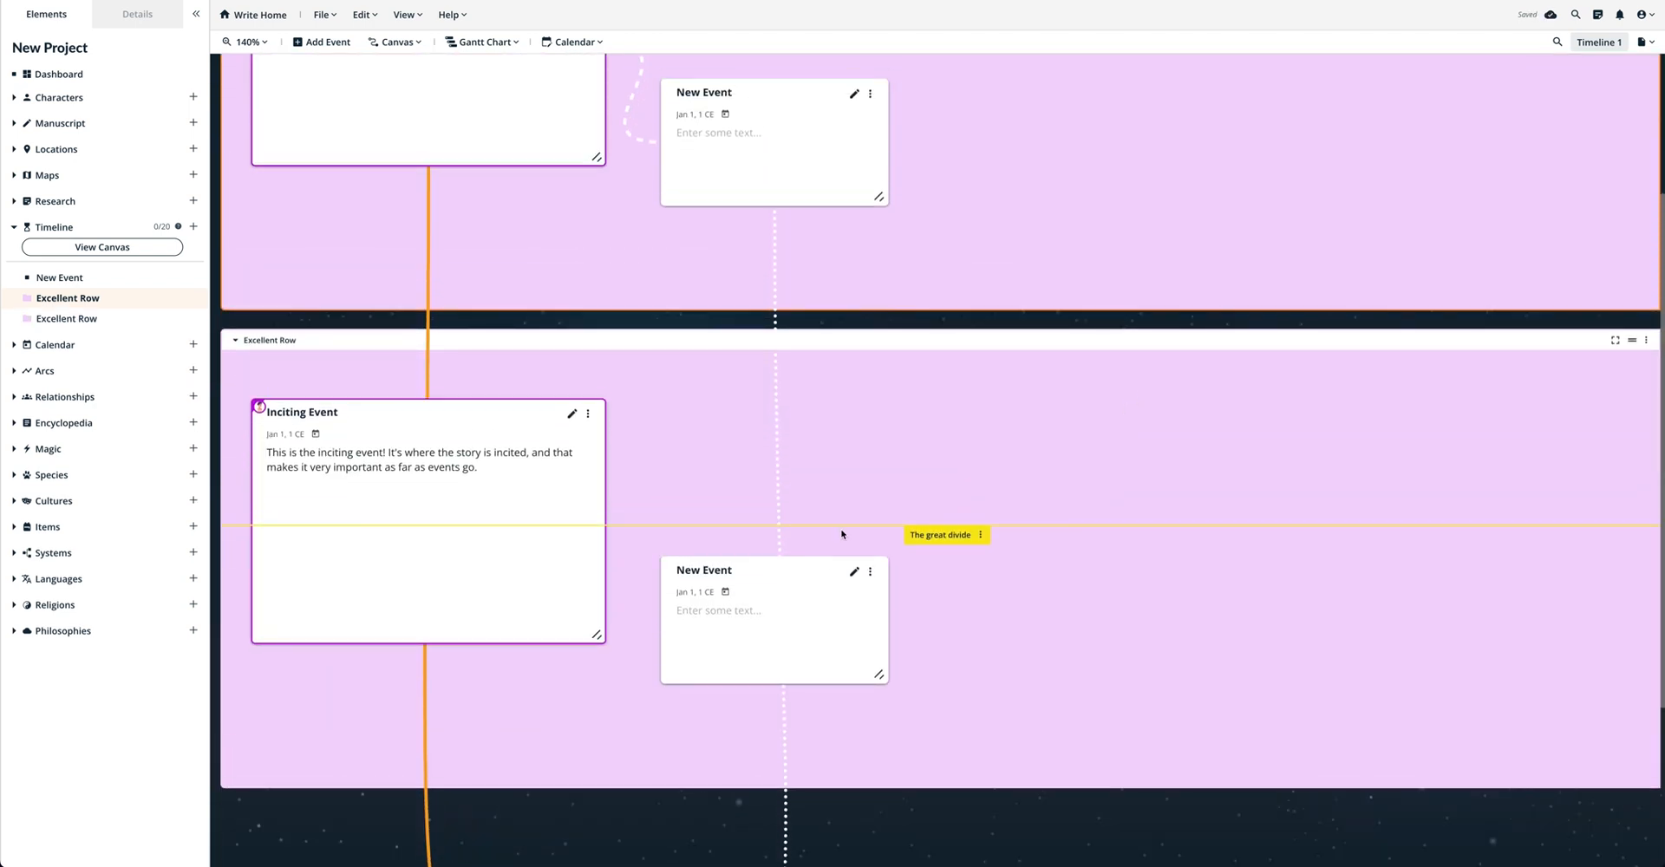
# Delete the New Event from the duplicated row and move that row above the original one.
pyautogui.click(870, 571)
pyautogui.click(828, 683)
pyautogui.scroll(4, 1570, 375)
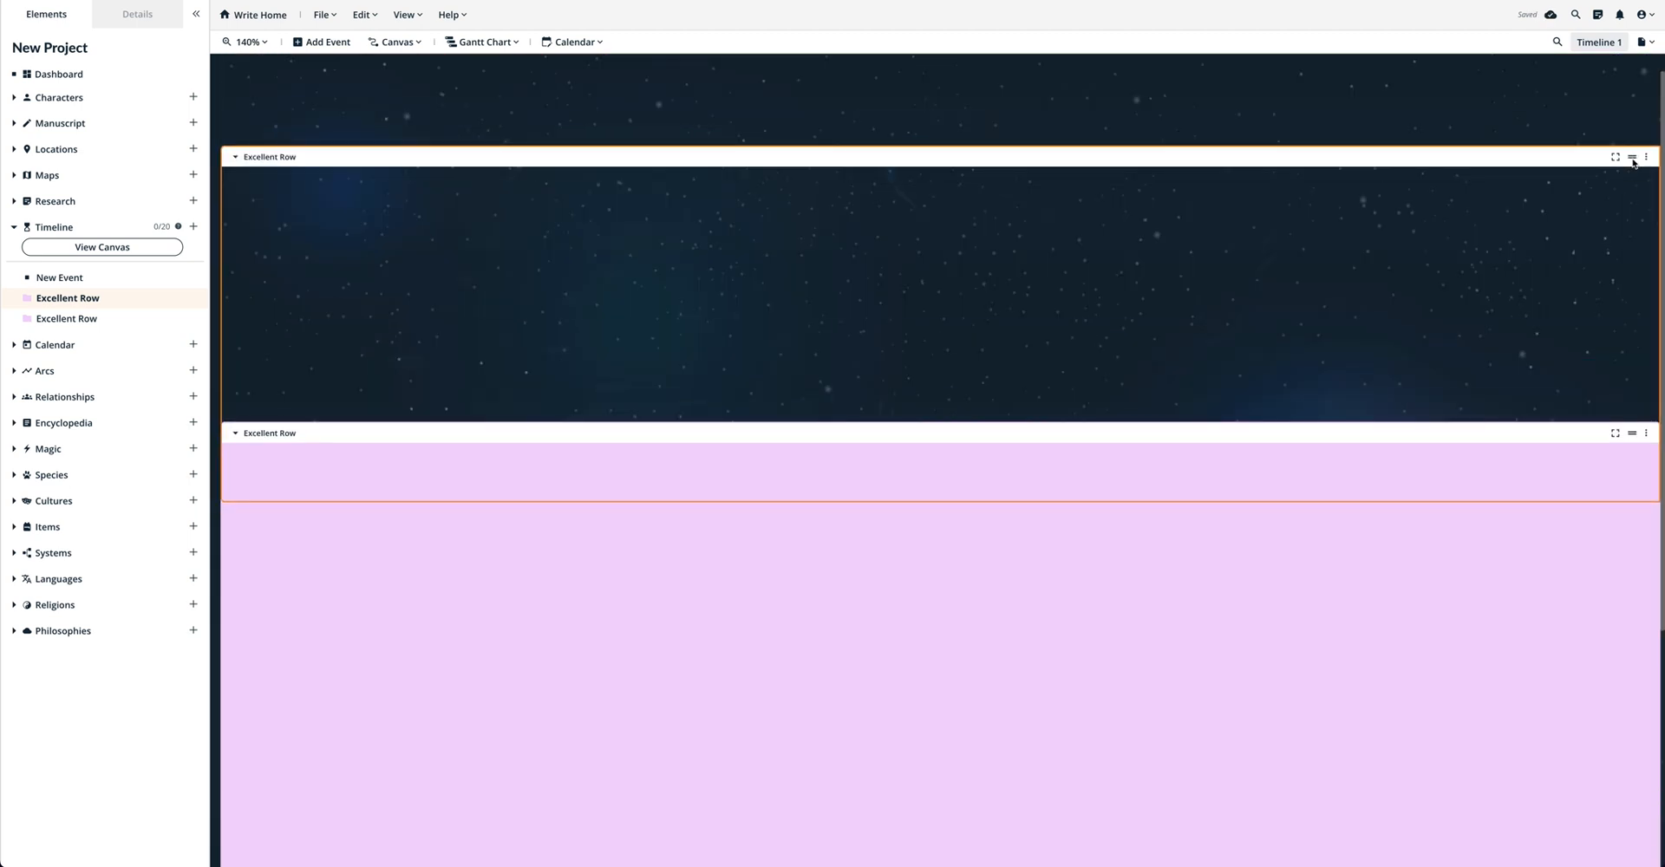
pyautogui.moveTo(1634, 163); pyautogui.dragTo(1634, 92)
# Change the color of the upper Excellent Row to light green.
pyautogui.click(1646, 84)
pyautogui.click(1592, 114)
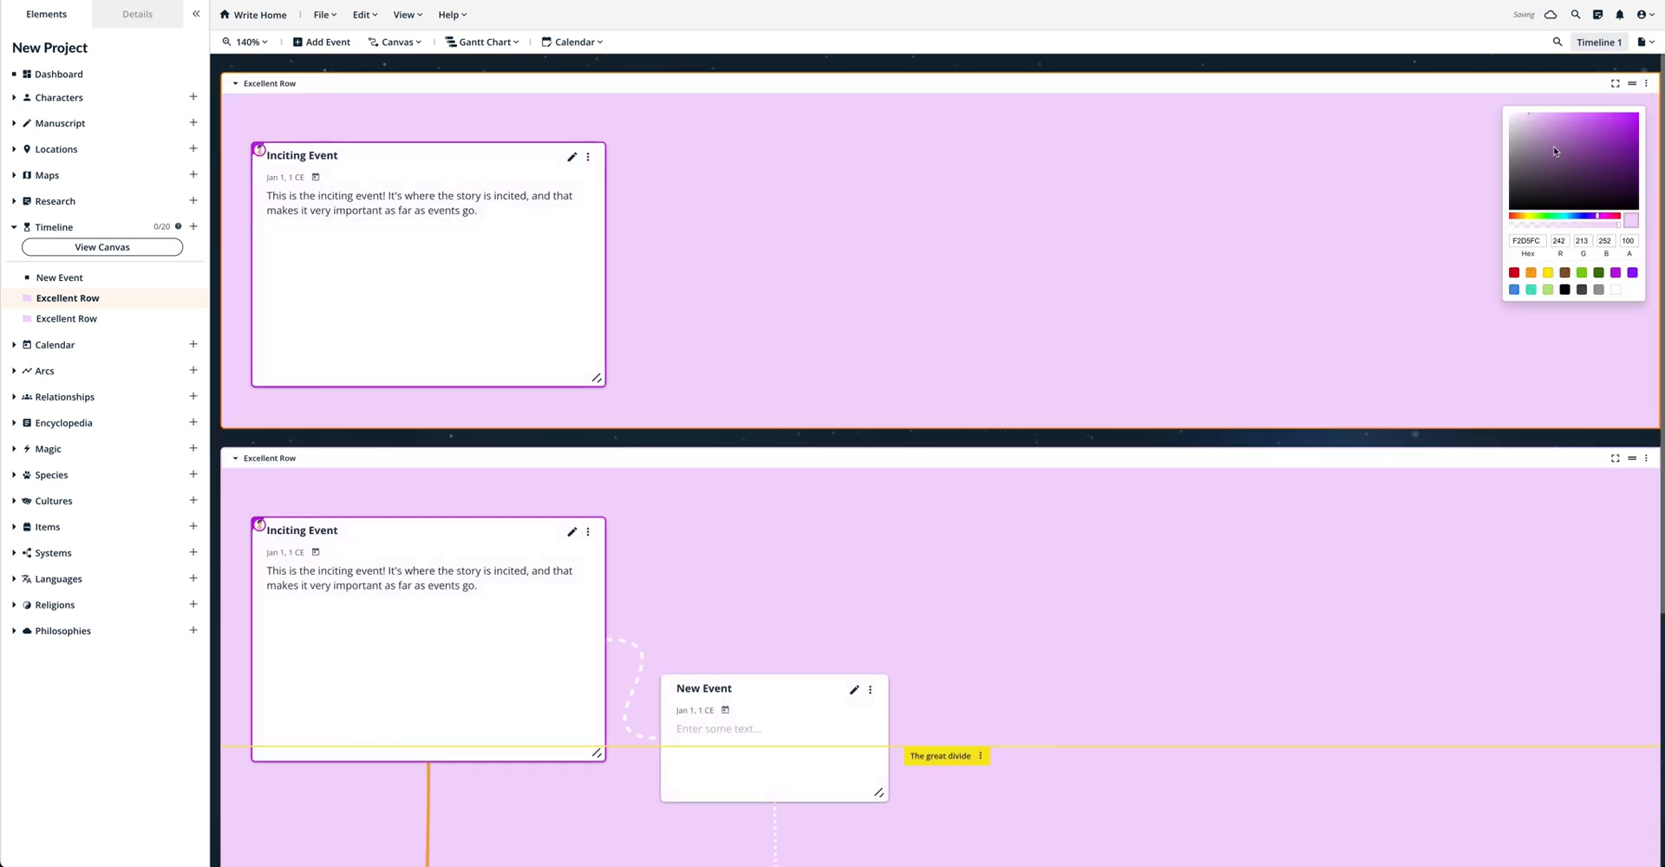
pyautogui.moveTo(1600, 217); pyautogui.dragTo(1557, 217)
pyautogui.click(1370, 311)
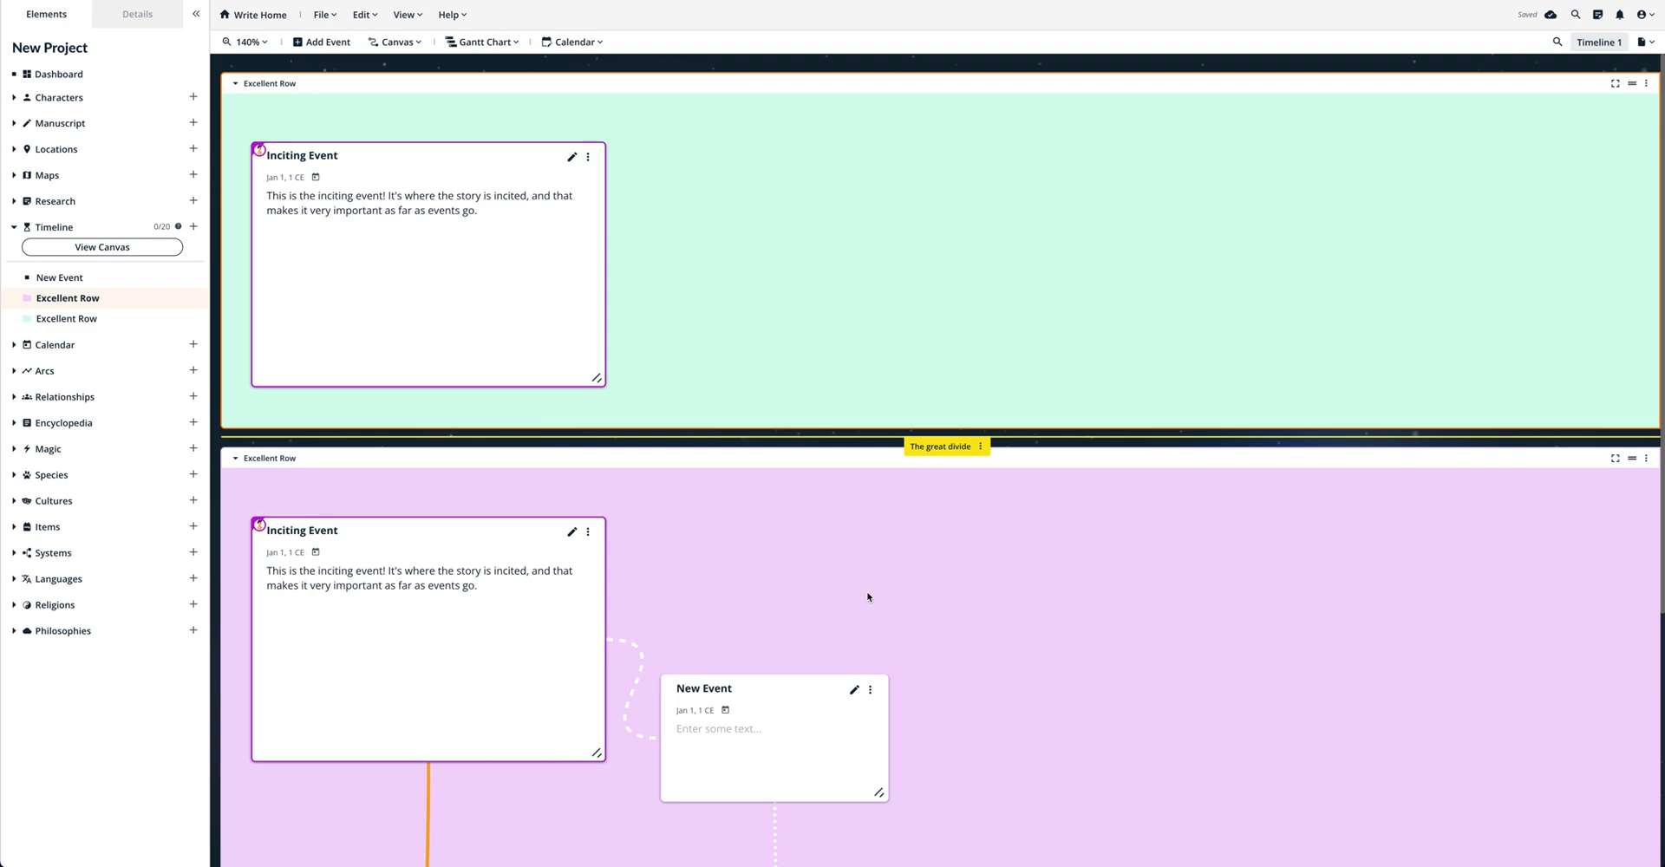
# Delete the purple row with its events and move the remaining New Event into the green row beside the Inciting Event.
pyautogui.click(1646, 458)
pyautogui.click(1577, 549)
pyautogui.click(923, 496)
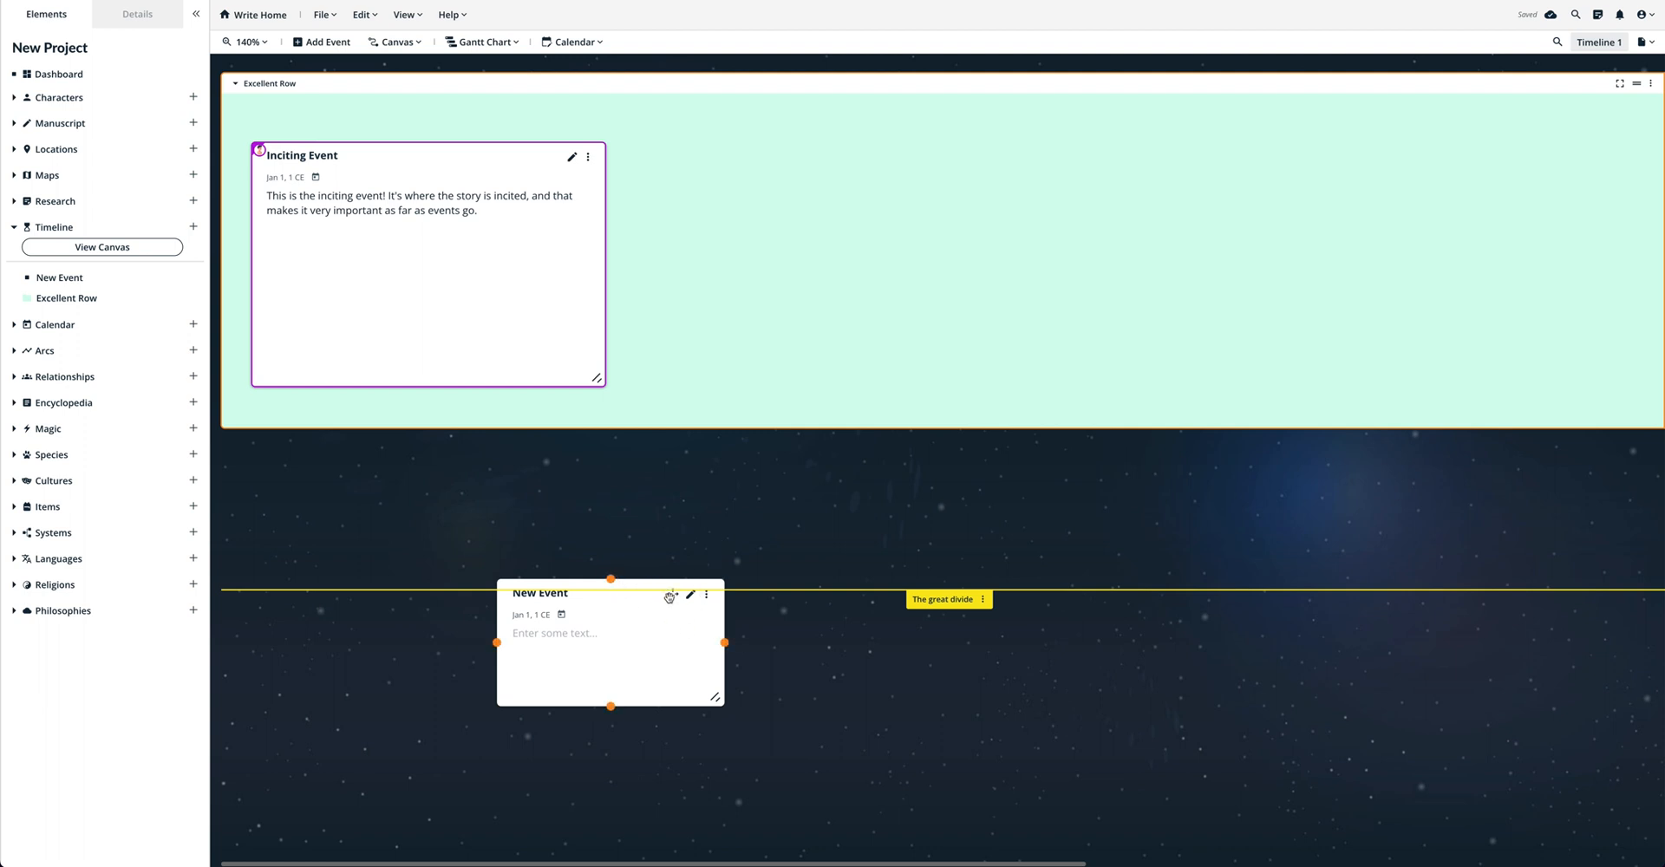
pyautogui.moveTo(670, 596); pyautogui.dragTo(859, 210)
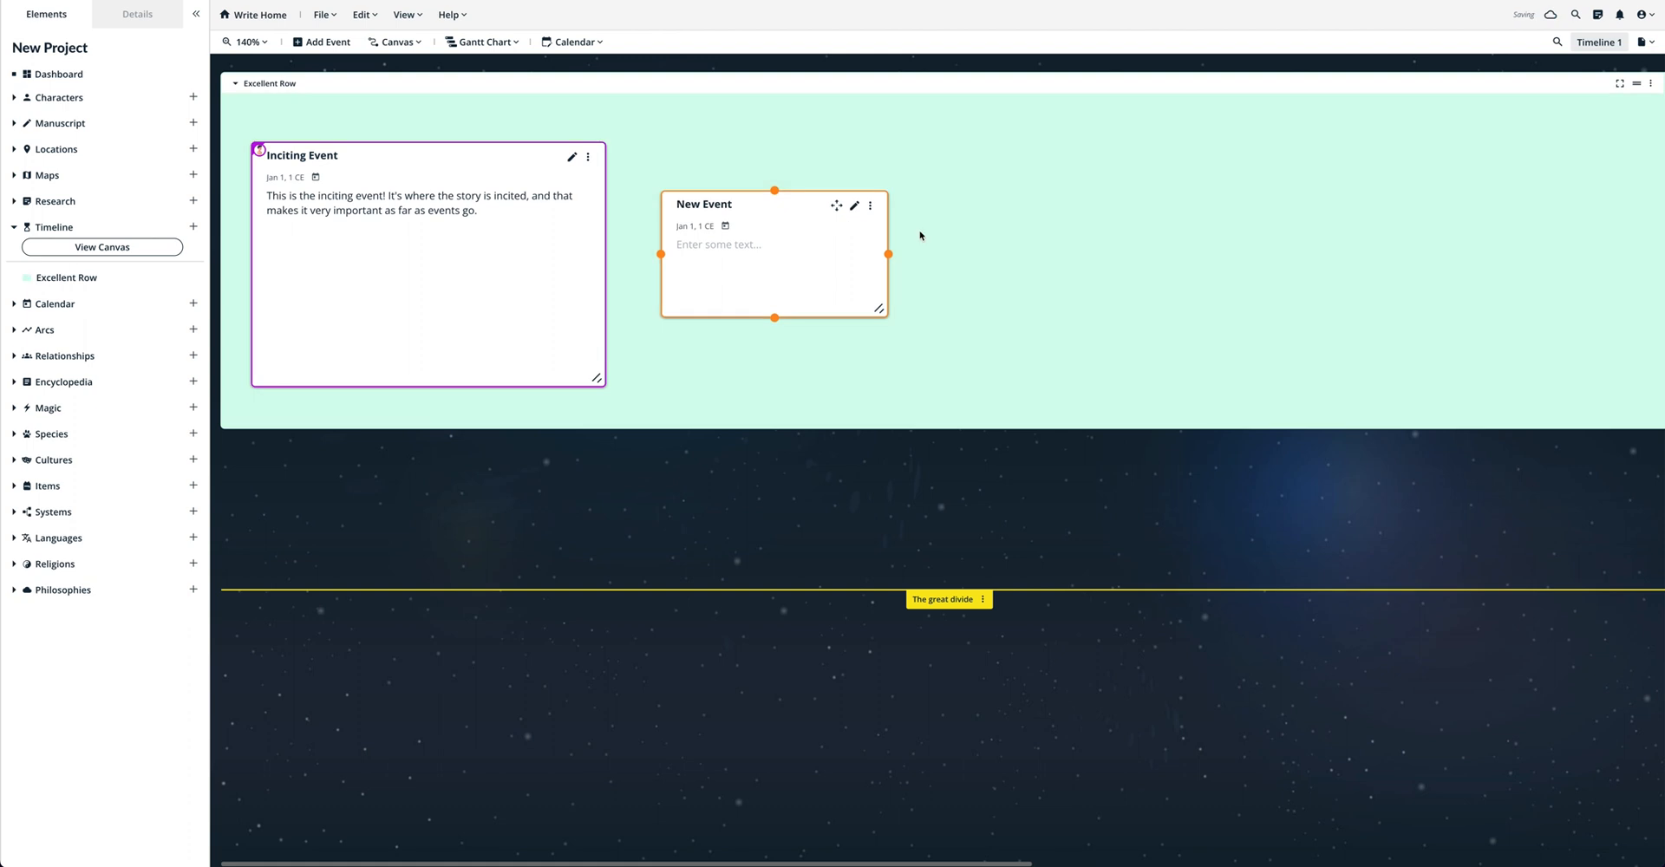
# Add two more events and place them in the green row, spaced out after the existing events.
pyautogui.click(322, 42)
pyautogui.click(322, 41)
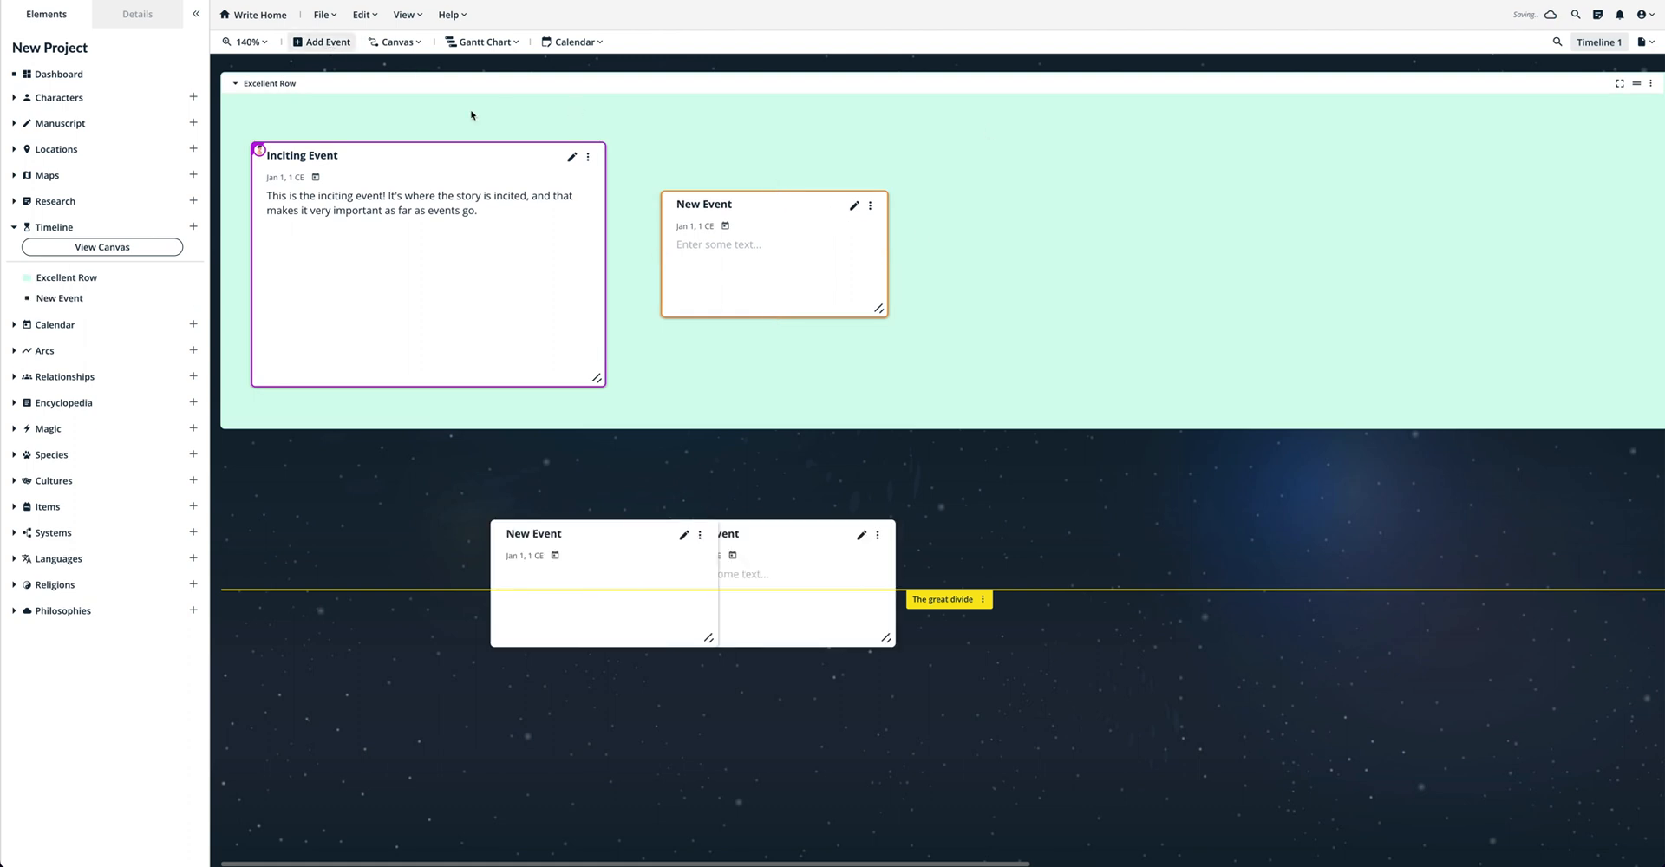
pyautogui.moveTo(675, 546); pyautogui.dragTo(1197, 190)
pyautogui.moveTo(845, 535); pyautogui.dragTo(1631, 252)
pyautogui.hscroll(10, 1145, 275)
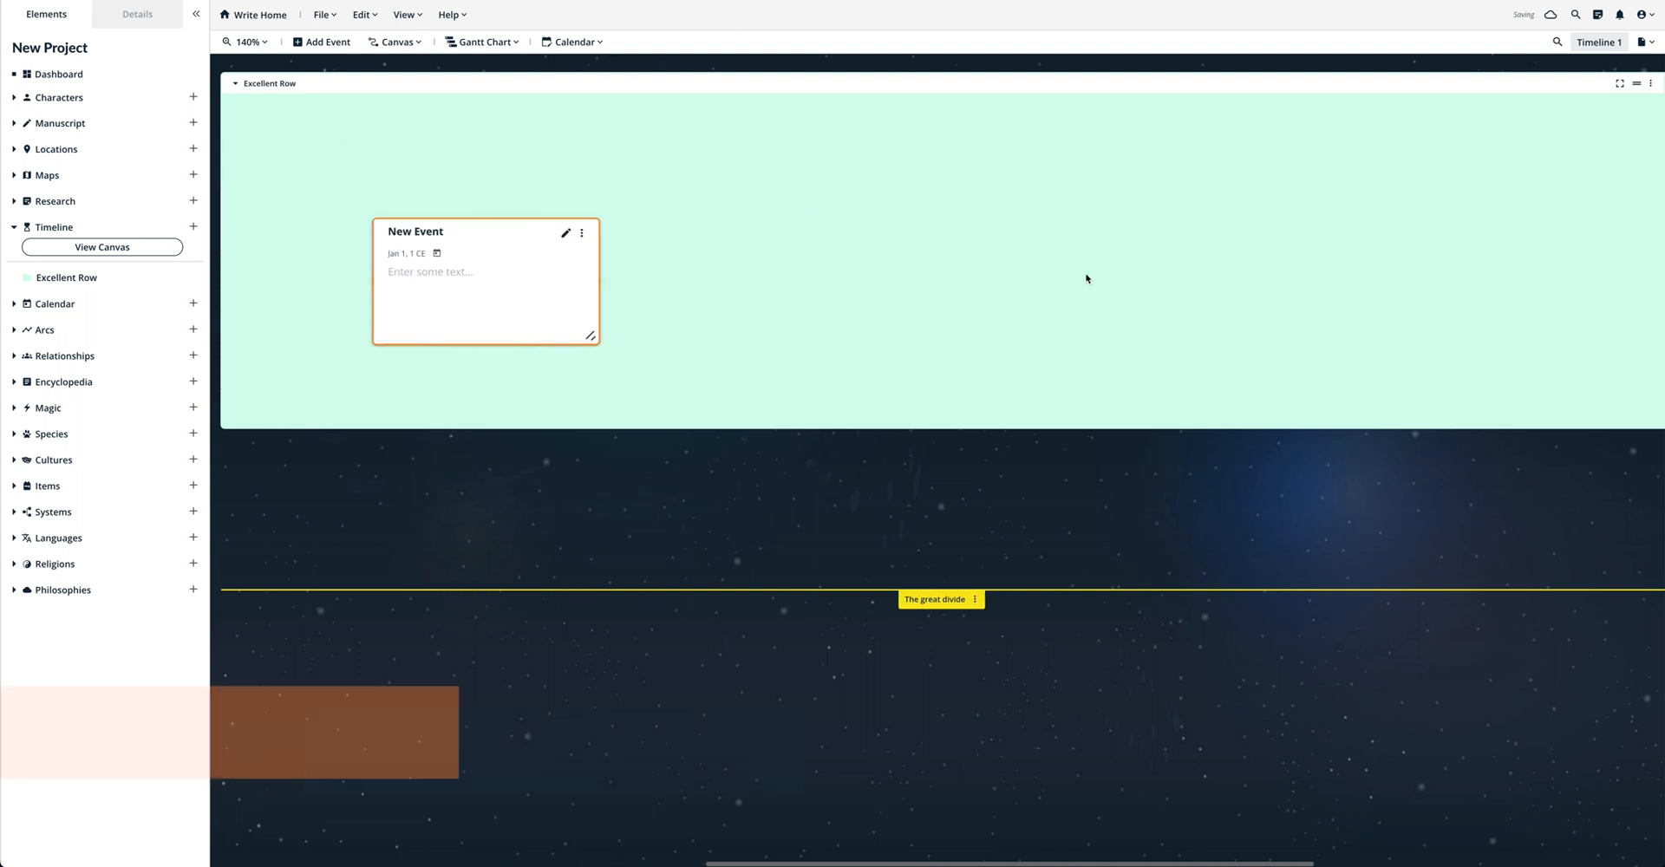
pyautogui.hscroll(-10, 1087, 279)
pyautogui.hscroll(5, 1163, 290)
pyautogui.hscroll(-5, 1163, 291)
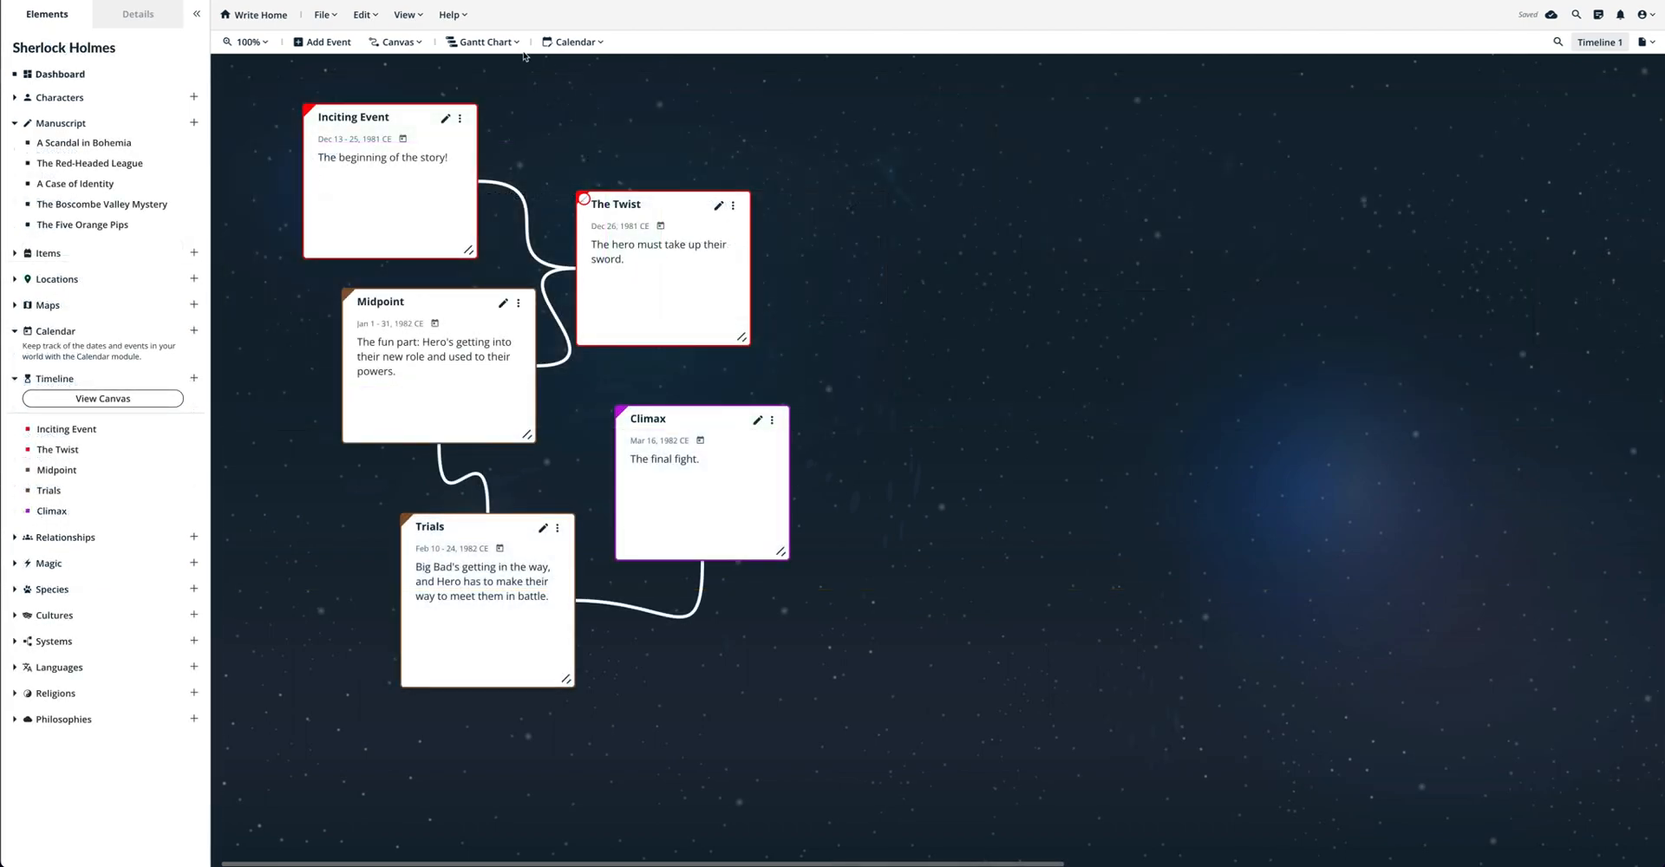
# Show the Sherlock Holmes timeline as a Gantt chart and switch its zoom to 110% and back to 100%.
pyautogui.click(508, 43)
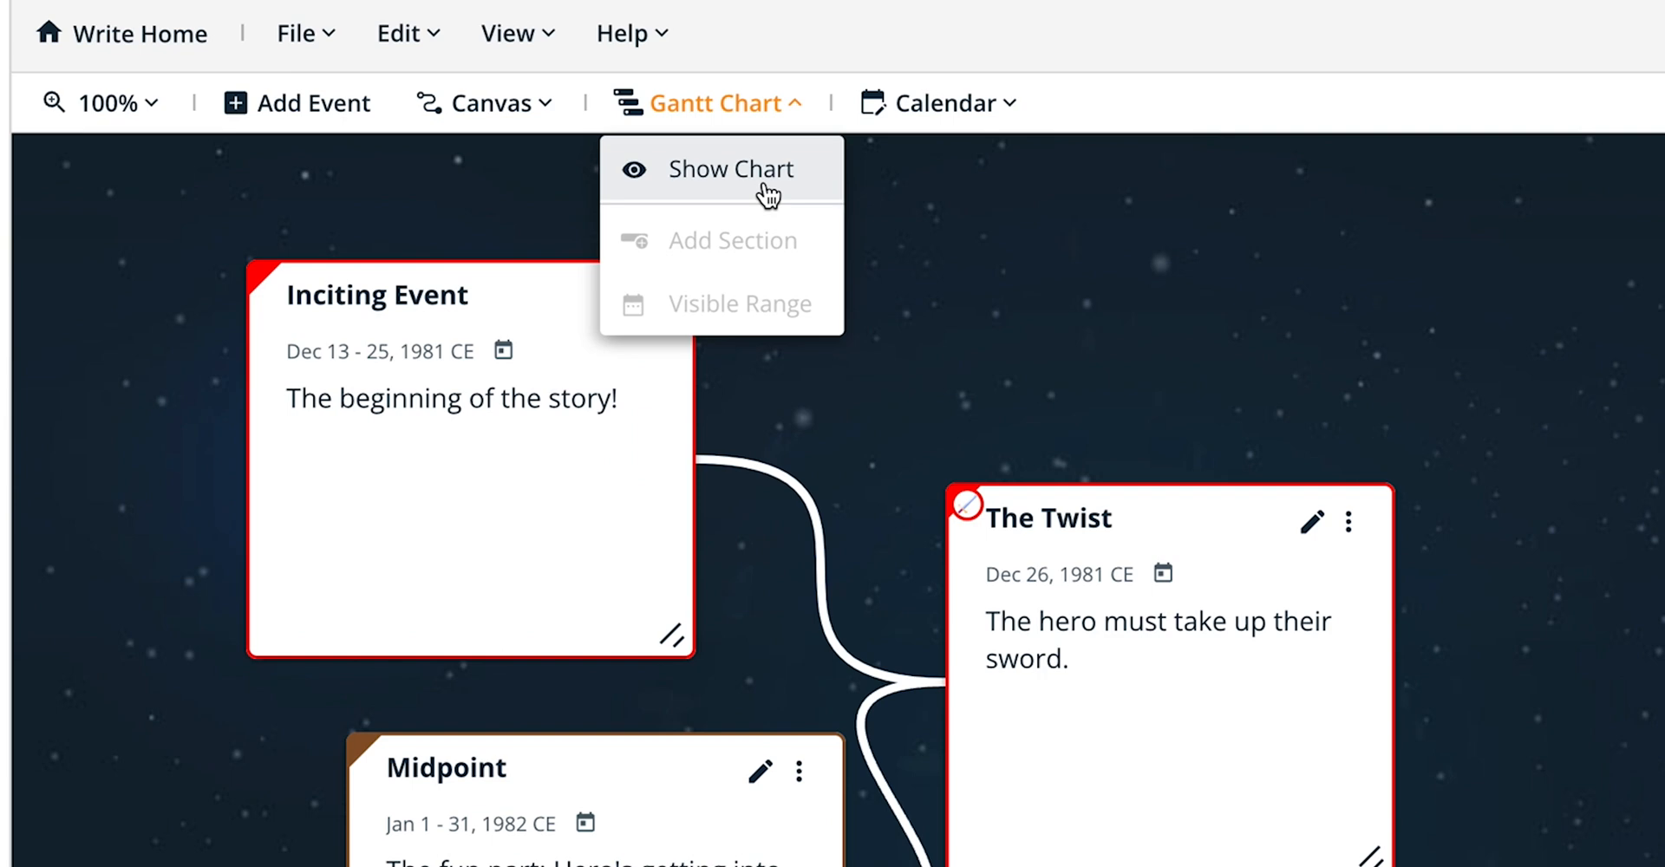
pyautogui.click(765, 182)
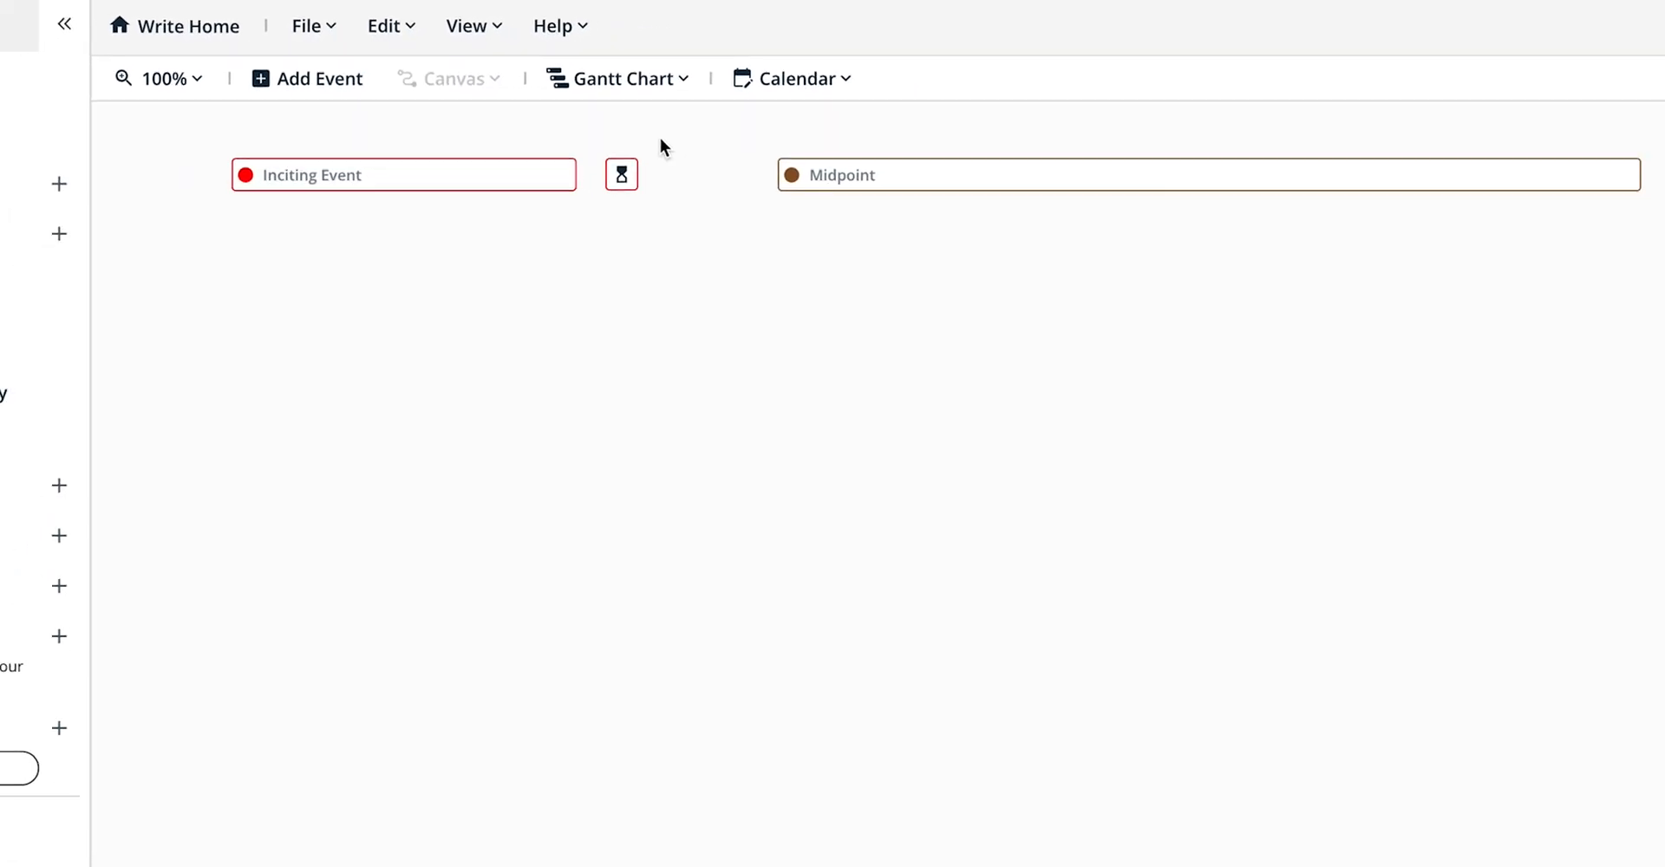
pyautogui.click(246, 42)
pyautogui.click(256, 70)
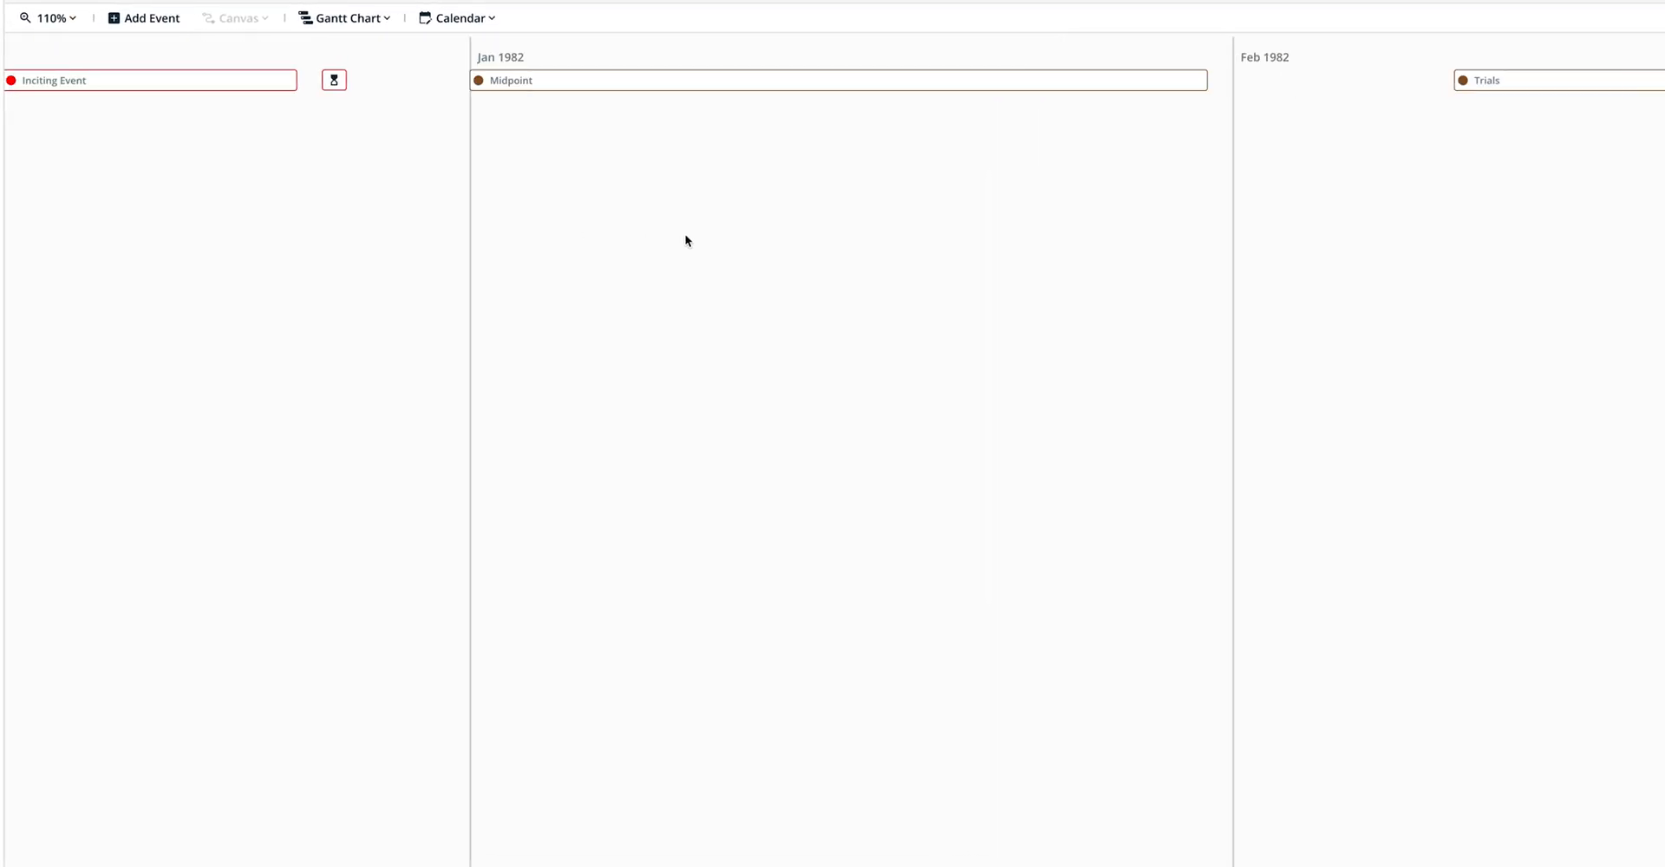
pyautogui.click(55, 19)
pyautogui.click(73, 112)
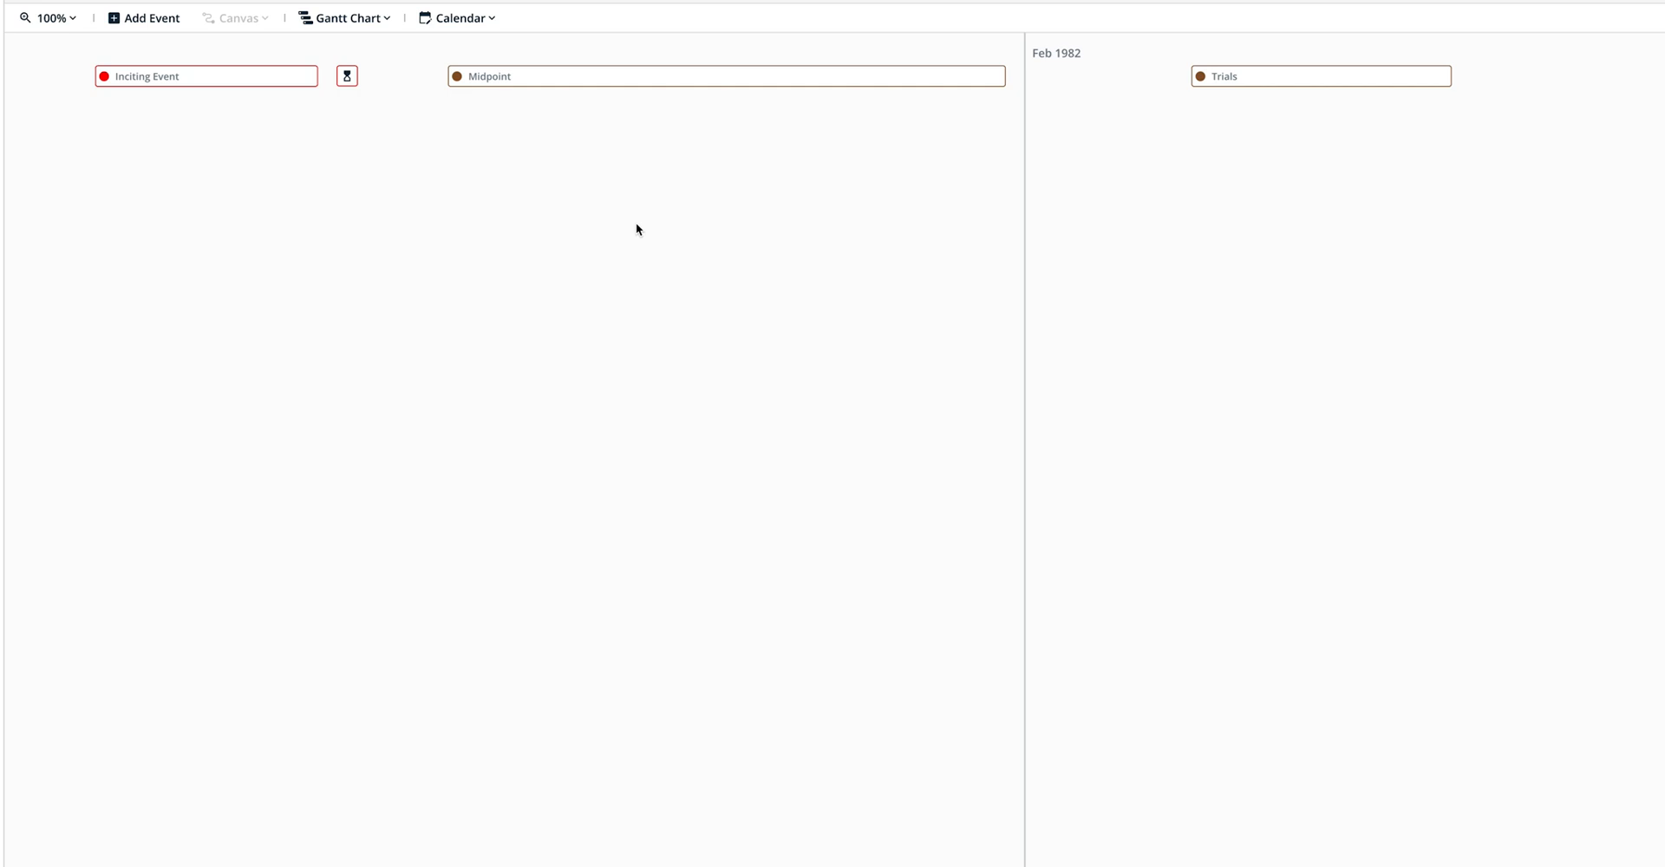
pyautogui.hscroll(1, 1201, 160)
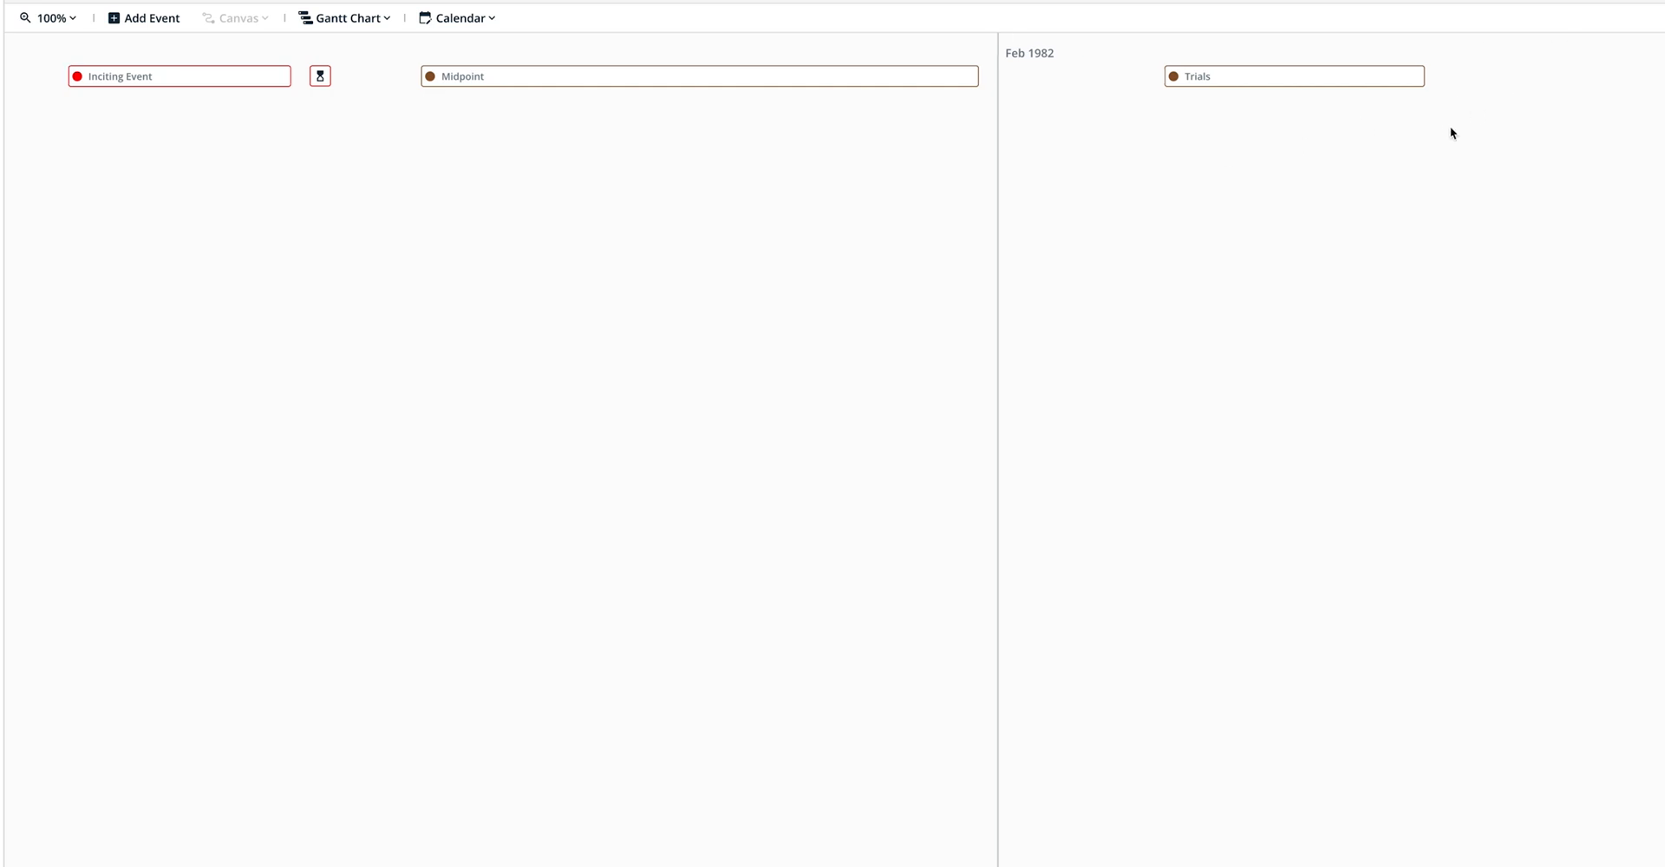
# Add an event to the Gantt chart after Trials and open its page.
pyautogui.rightClick(1476, 154)
pyautogui.click(1524, 200)
pyautogui.click(1529, 76)
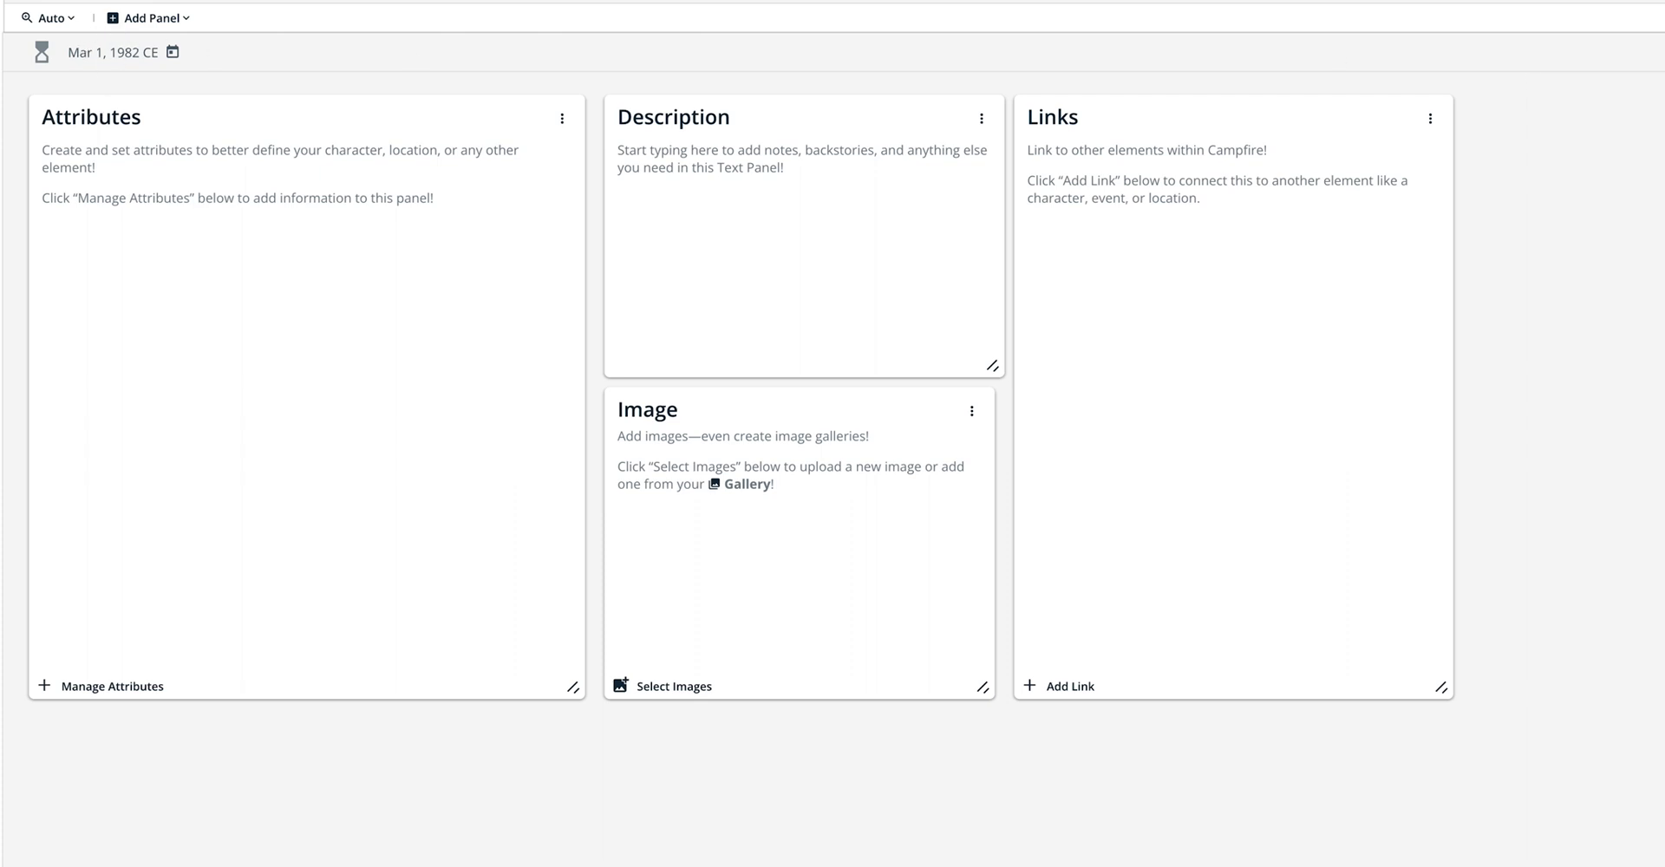
# Set the new event's date range to Aug 3 - 25, 1982 CE and return to the Gantt chart.
pyautogui.click(173, 52)
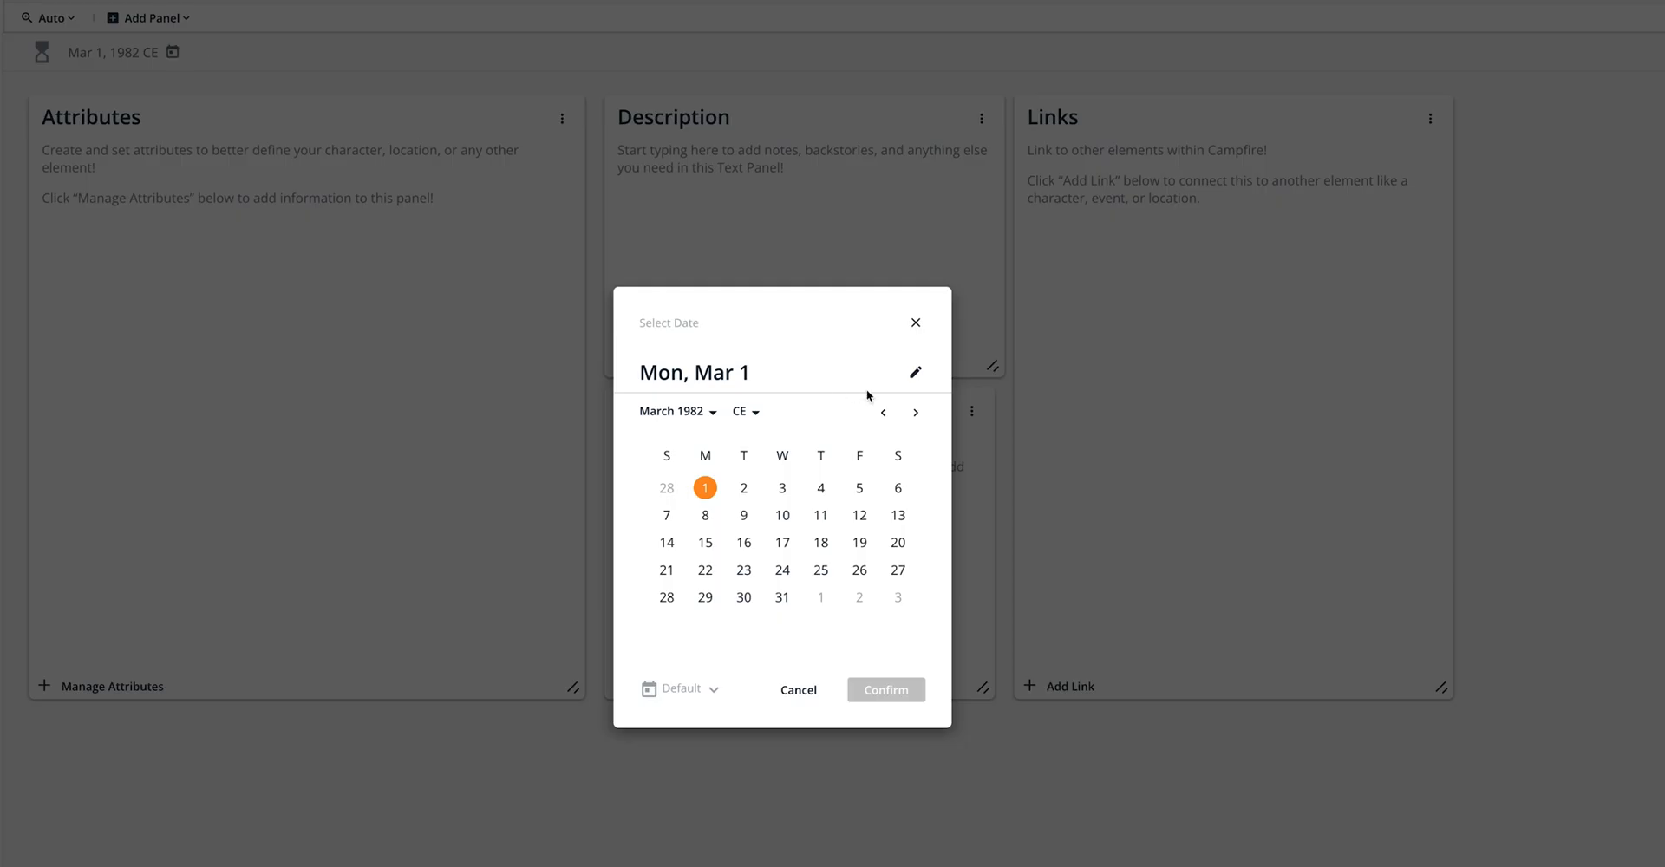
pyautogui.click(915, 414)
pyautogui.click(915, 413)
pyautogui.click(915, 414)
pyautogui.click(915, 414)
pyautogui.click(915, 414)
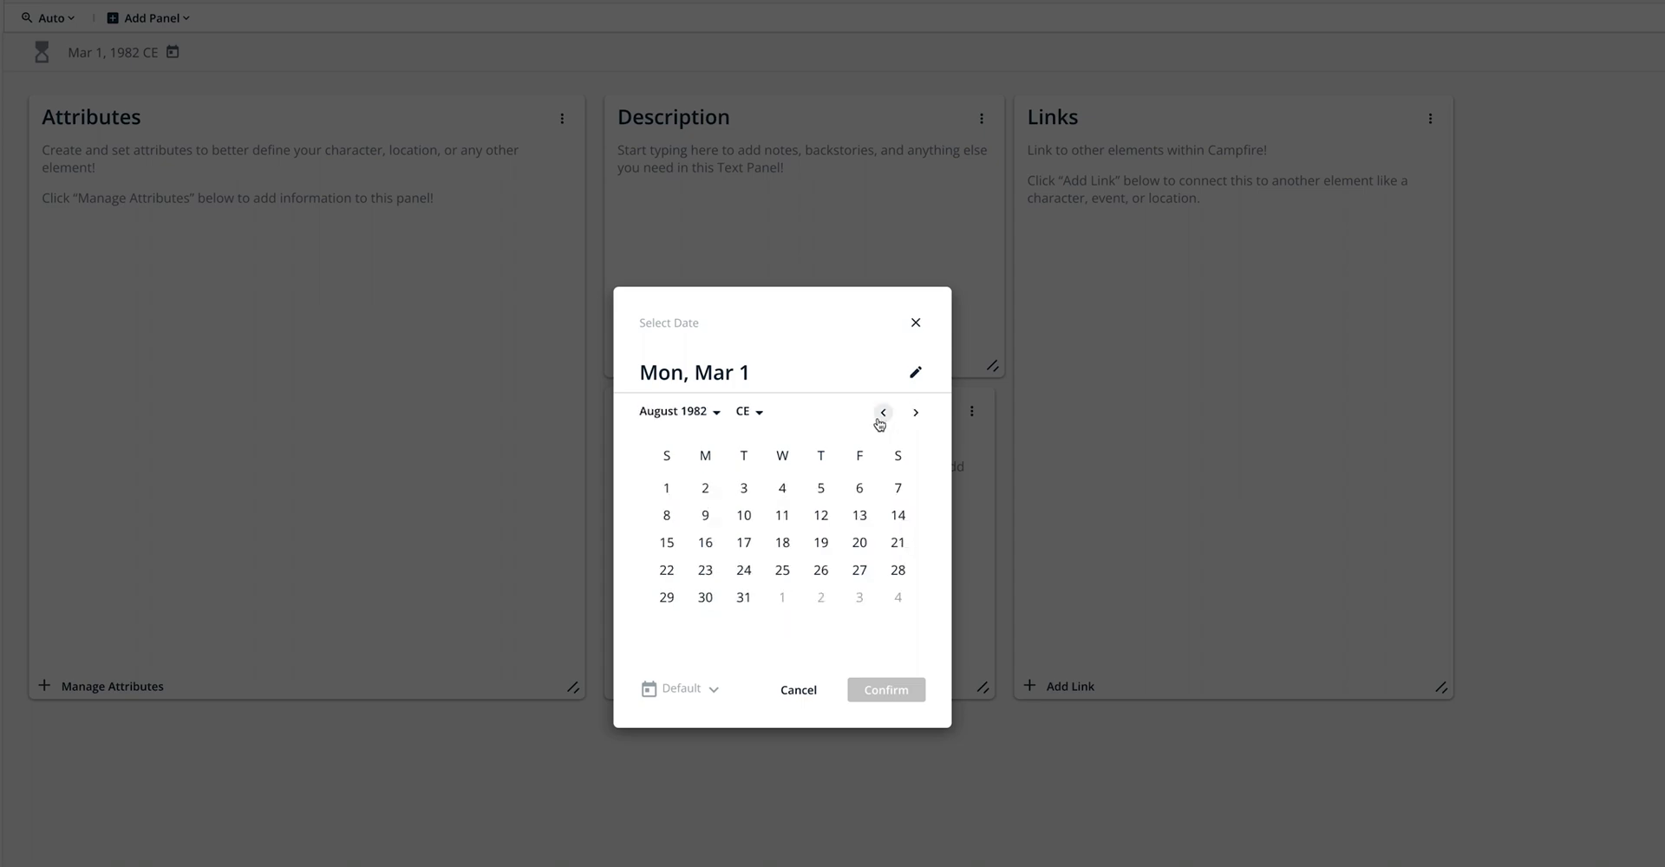
pyautogui.click(744, 488)
pyautogui.click(787, 570)
pyautogui.click(886, 689)
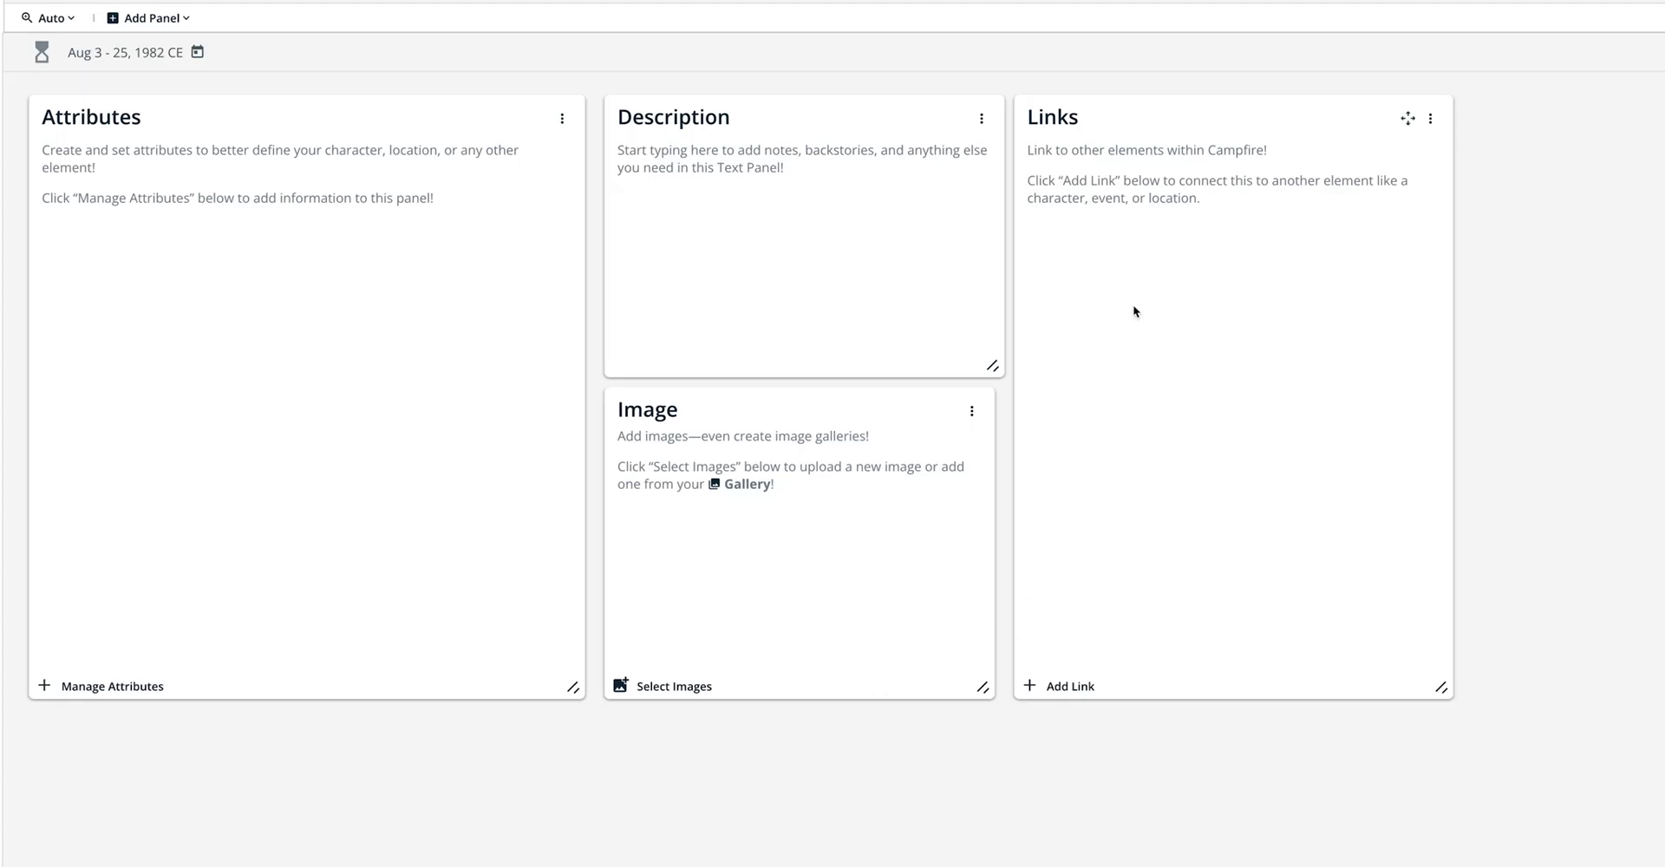
pyautogui.press('Escape')
pyautogui.hscroll(20, 1085, 253)
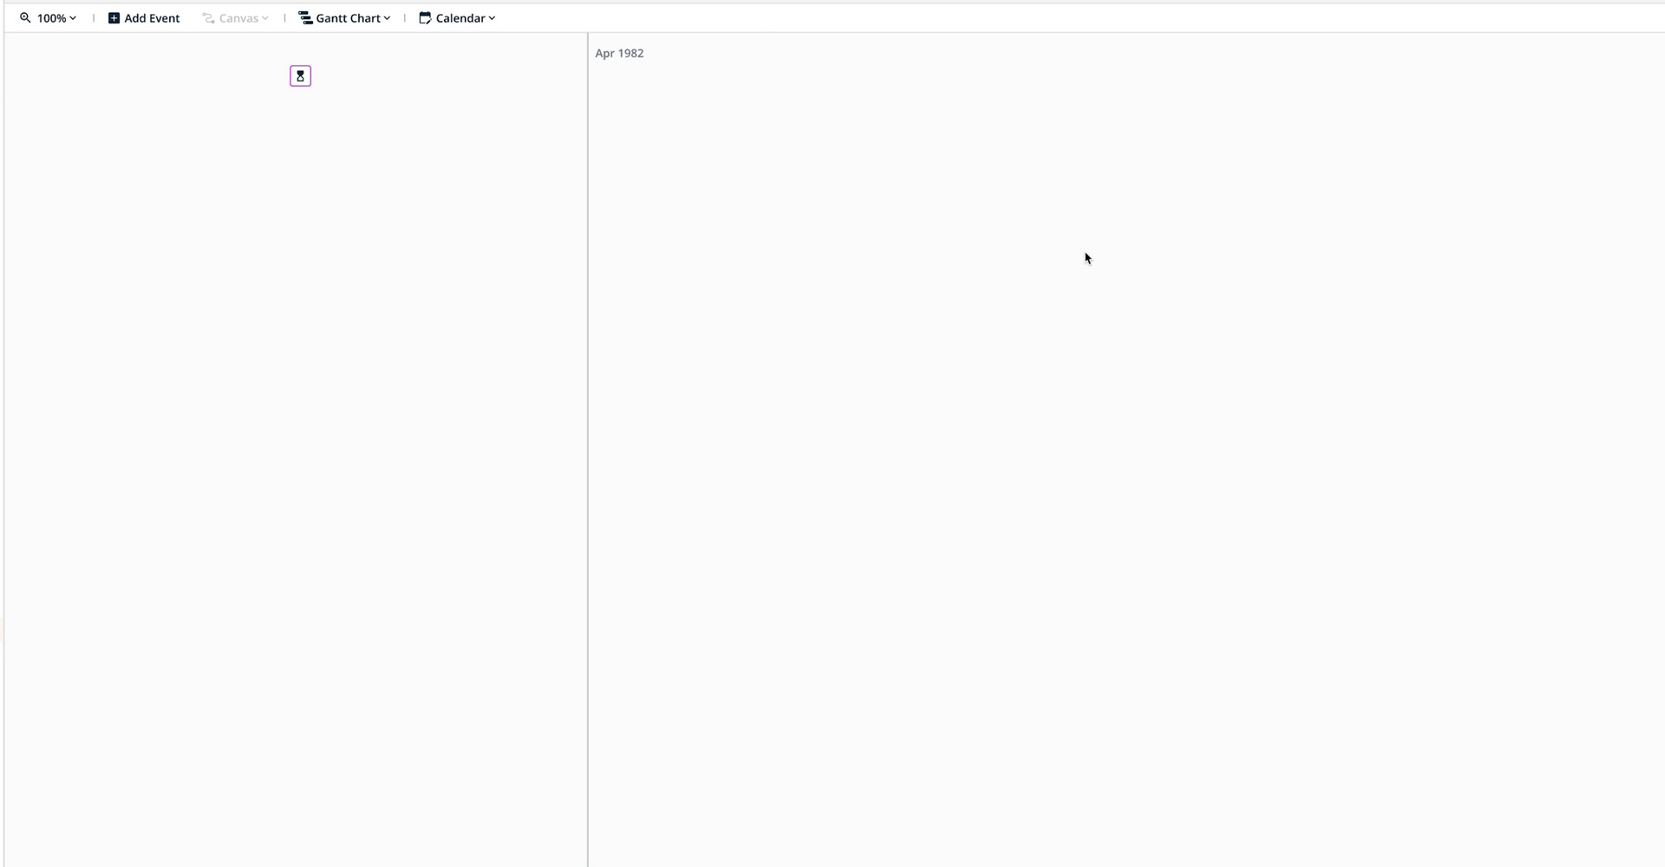
pyautogui.hscroll(-20, 1085, 257)
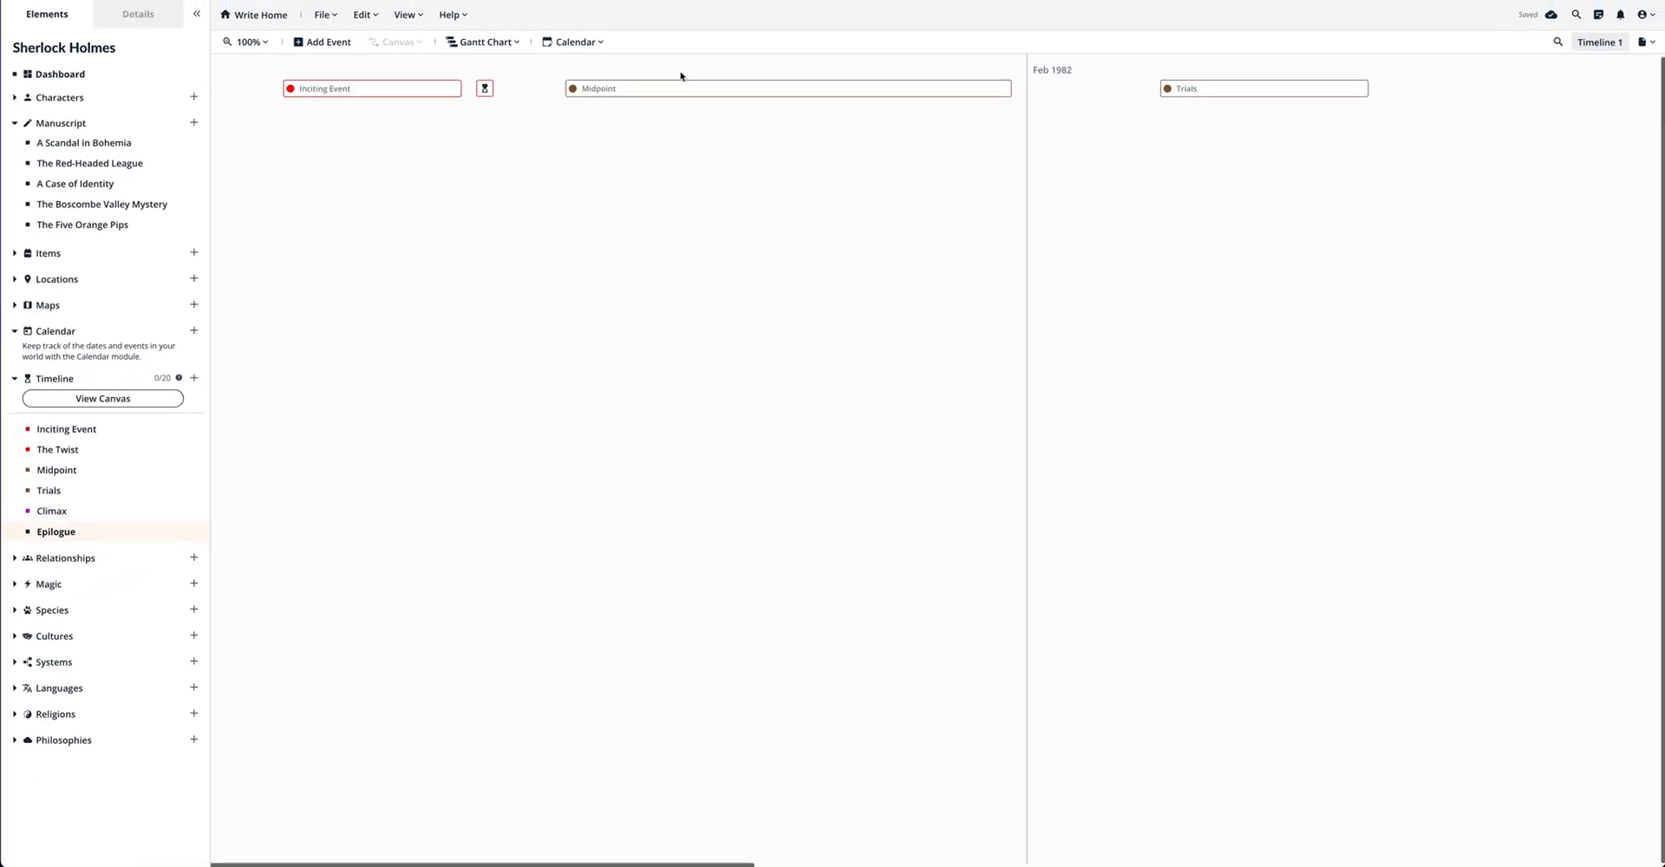
# Hide the Gantt chart, place the Epilogue card below and to the right of Climax, and connect Climax to it.
pyautogui.click(483, 42)
pyautogui.click(486, 67)
pyautogui.moveTo(469, 159); pyautogui.dragTo(870, 677)
pyautogui.moveTo(632, 560); pyautogui.dragTo(765, 703)
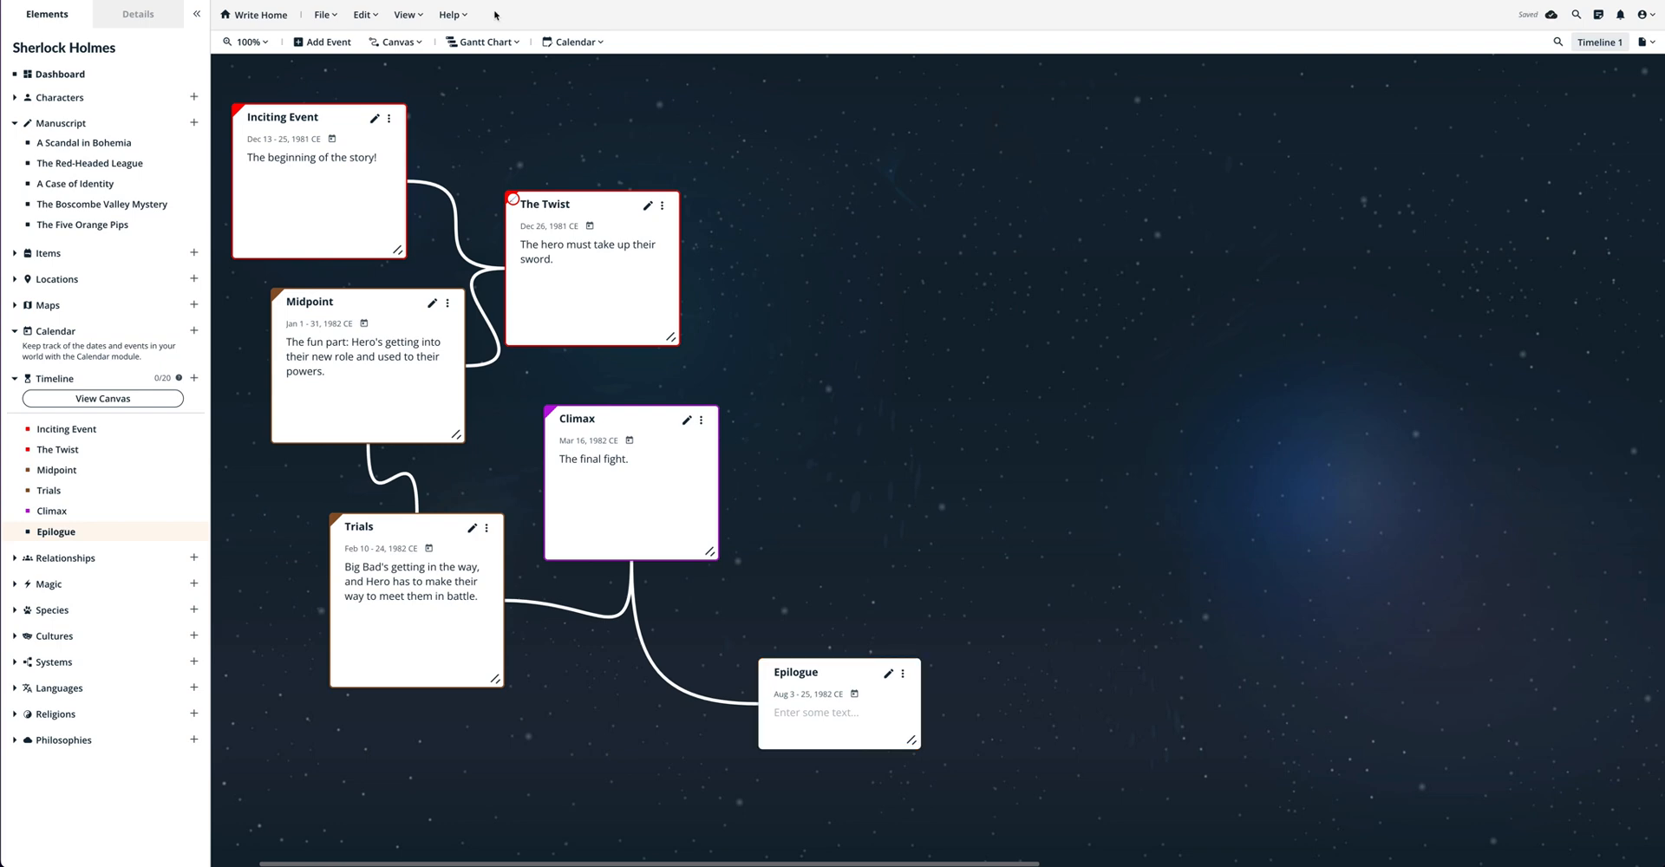
# Show the Gantt chart again and review its events through Epilogue in August 1982.
pyautogui.click(483, 42)
pyautogui.click(495, 65)
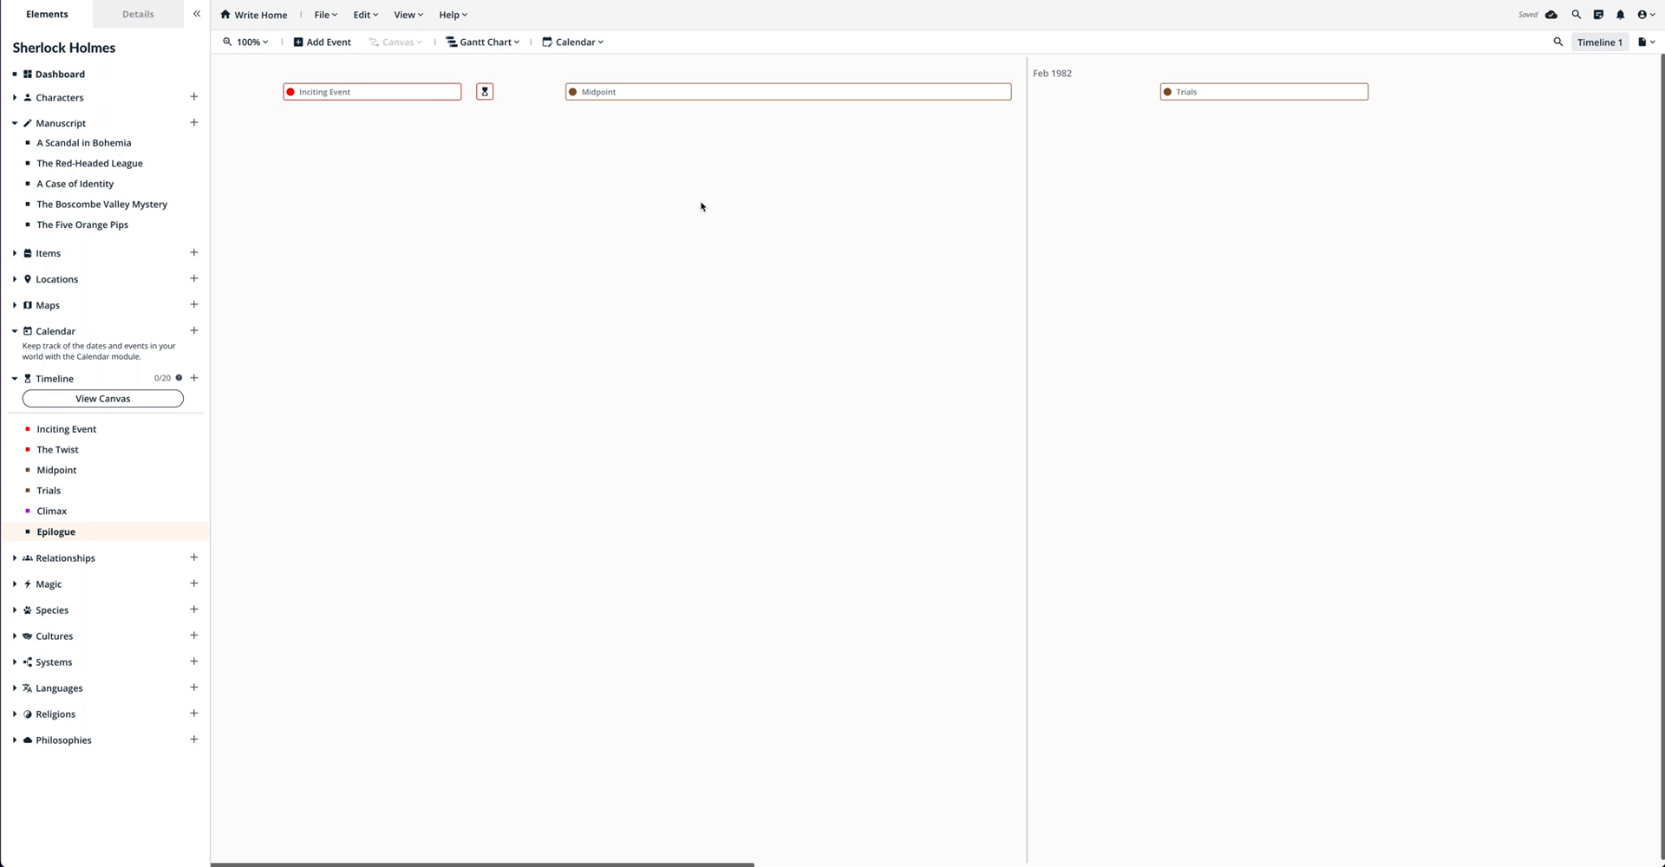
pyautogui.hscroll(10, 700, 206)
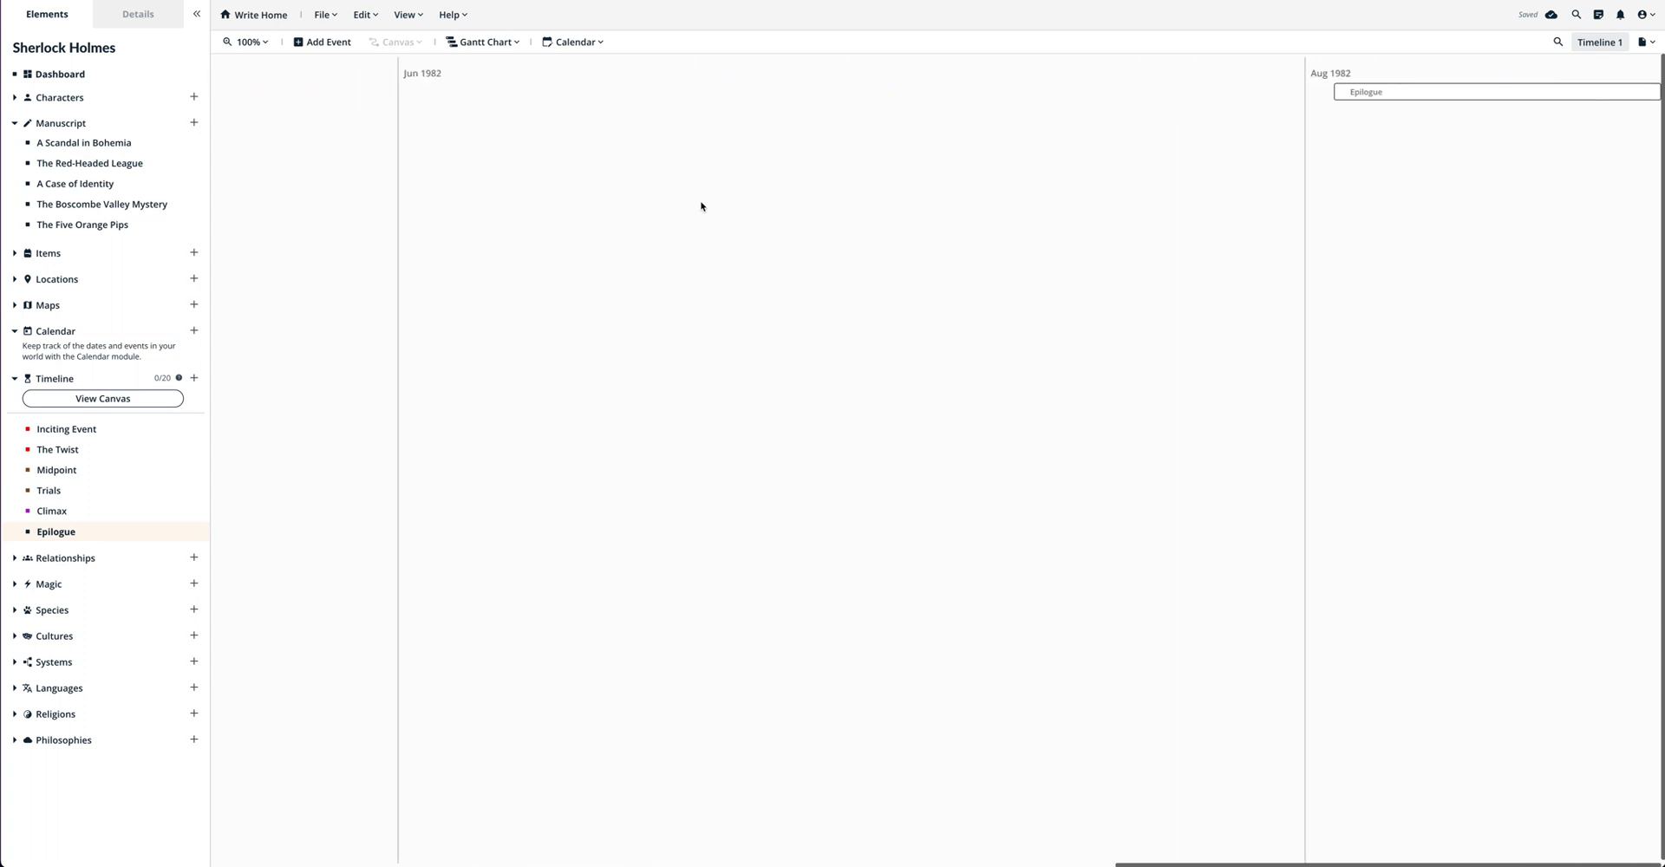
pyautogui.hscroll(-10, 701, 206)
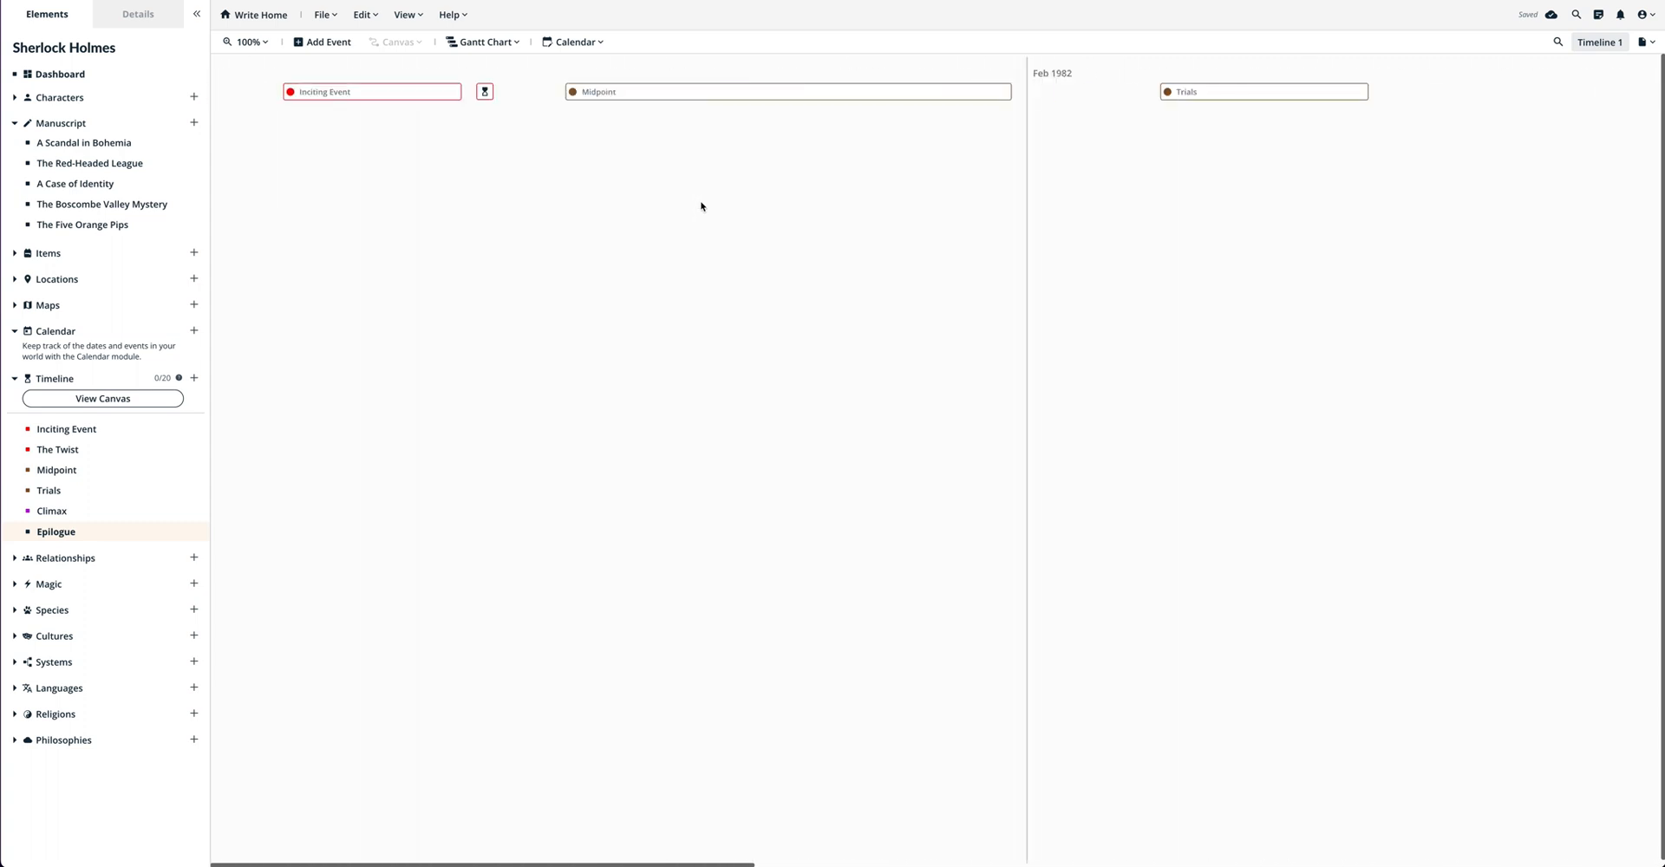
pyautogui.hscroll(10, 701, 207)
pyautogui.hscroll(-10, 701, 207)
# Add a section to the Gantt chart and stretch it from before the Inciting Event to just before the hourglass event.
pyautogui.click(483, 42)
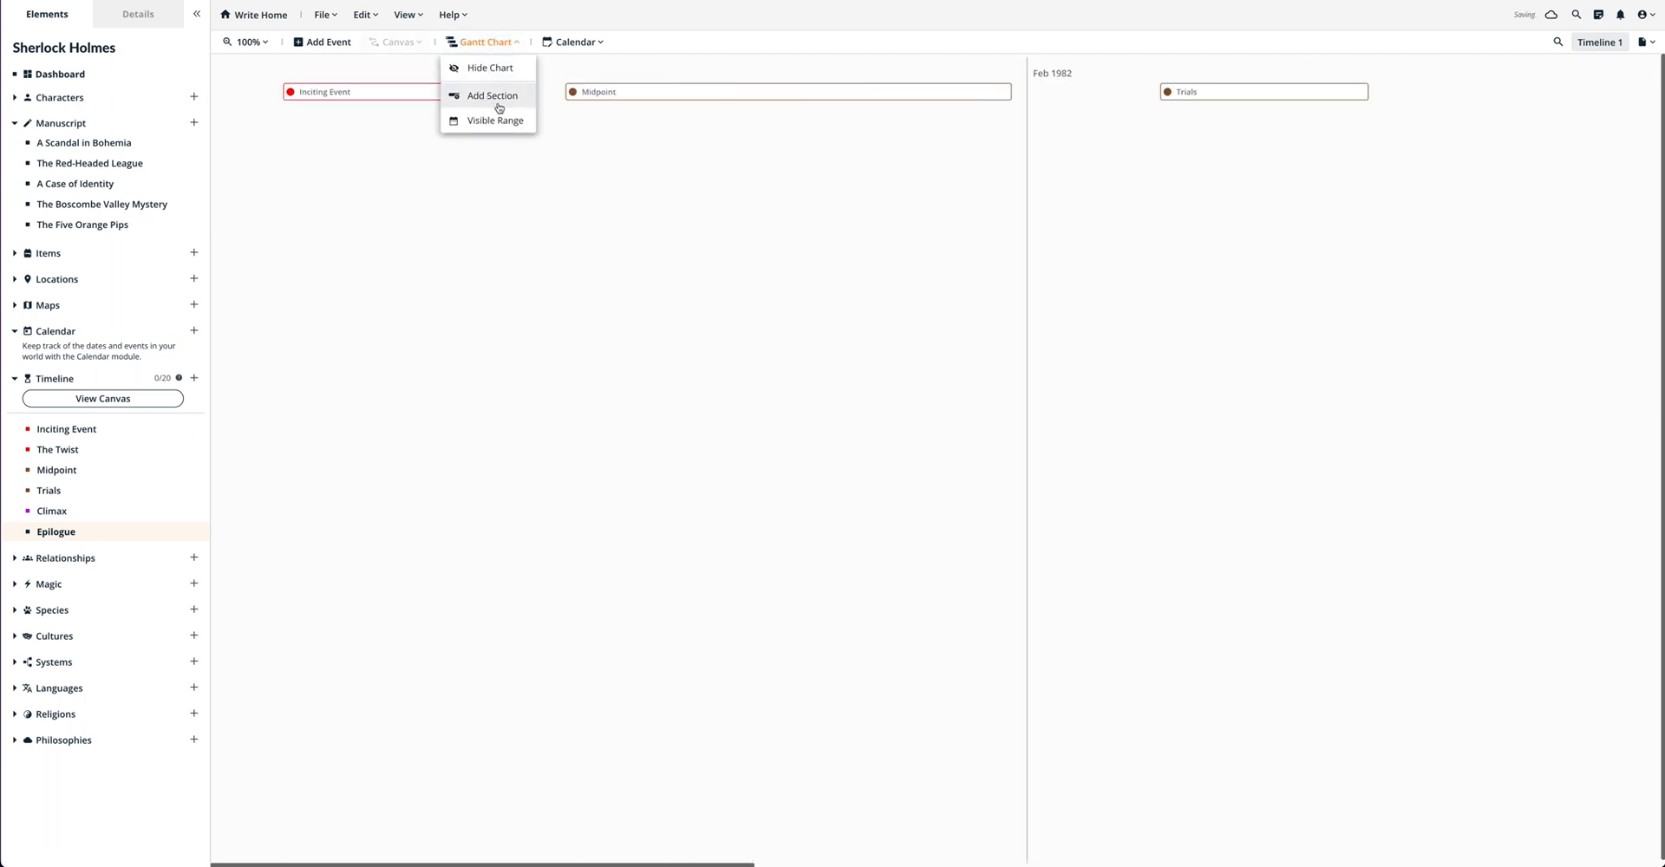
pyautogui.click(596, 127)
pyautogui.rightClick(610, 158)
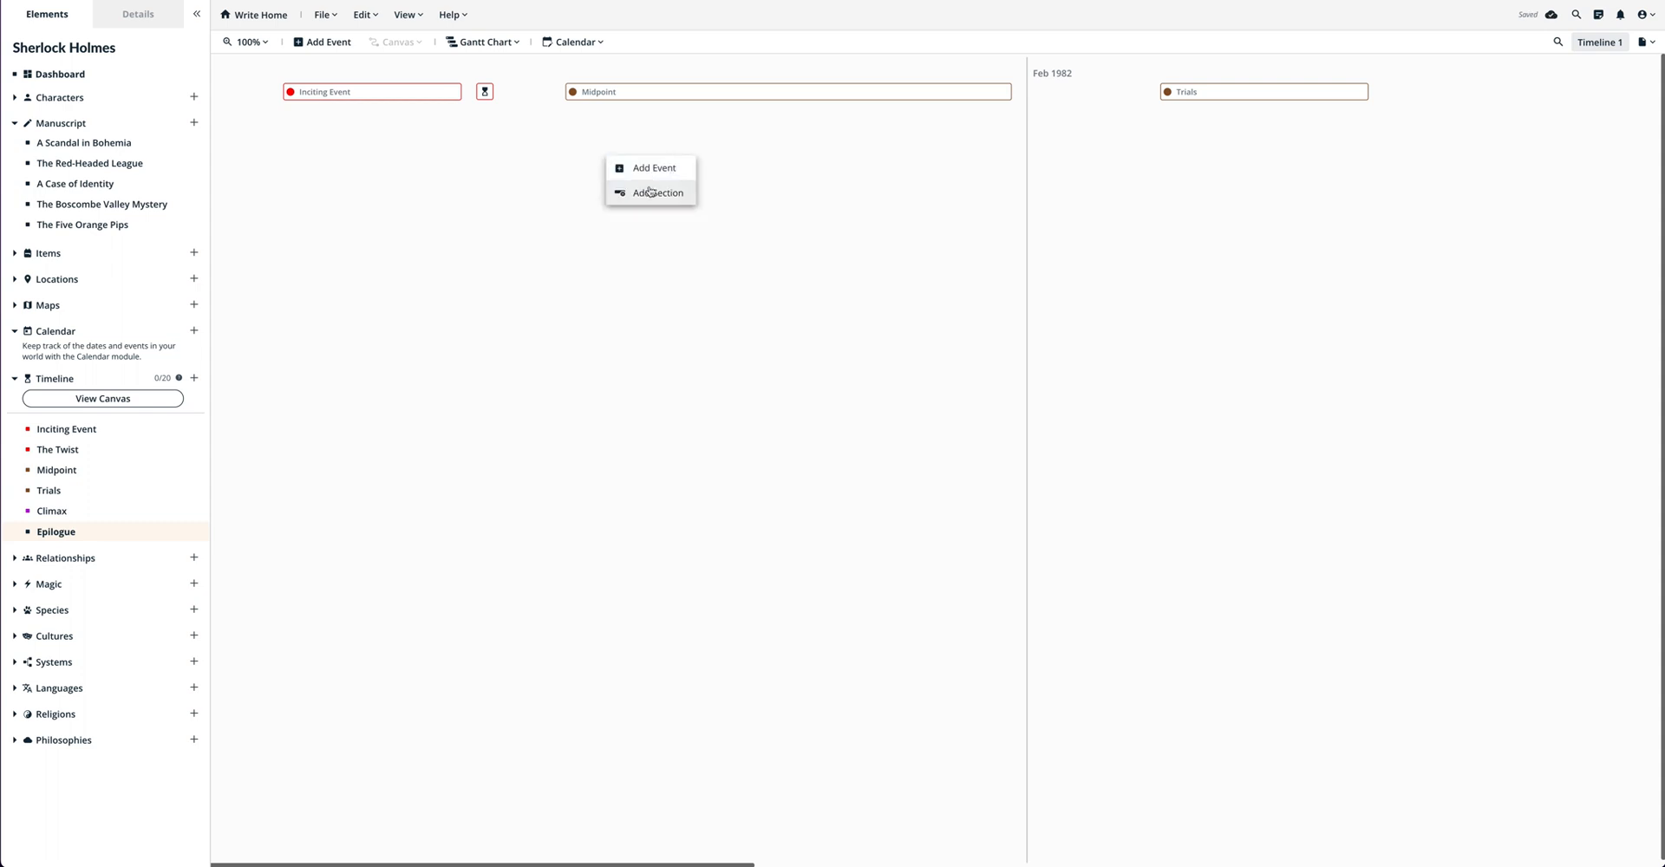
pyautogui.click(650, 192)
pyautogui.moveTo(647, 122); pyautogui.dragTo(276, 122)
pyautogui.moveTo(1360, 122); pyautogui.dragTo(469, 113)
pyautogui.moveTo(276, 122); pyautogui.dragTo(199, 122)
# Rename the section beneath the Inciting Event to "Act I".
pyautogui.click(363, 122)
pyautogui.click(324, 167)
pyautogui.hotkey('ctrl', 'a')
pyautogui.write('Act')
pyautogui.press('Return')
# Add a second section and stretch it from the end of Act I to the end of Trials.
pyautogui.click(669, 163)
pyautogui.click(670, 206)
pyautogui.moveTo(1391, 121)
pyautogui.mouseDown()
pyautogui.moveTo(1231, 127)
pyautogui.moveTo(1374, 120)
pyautogui.mouseUp()
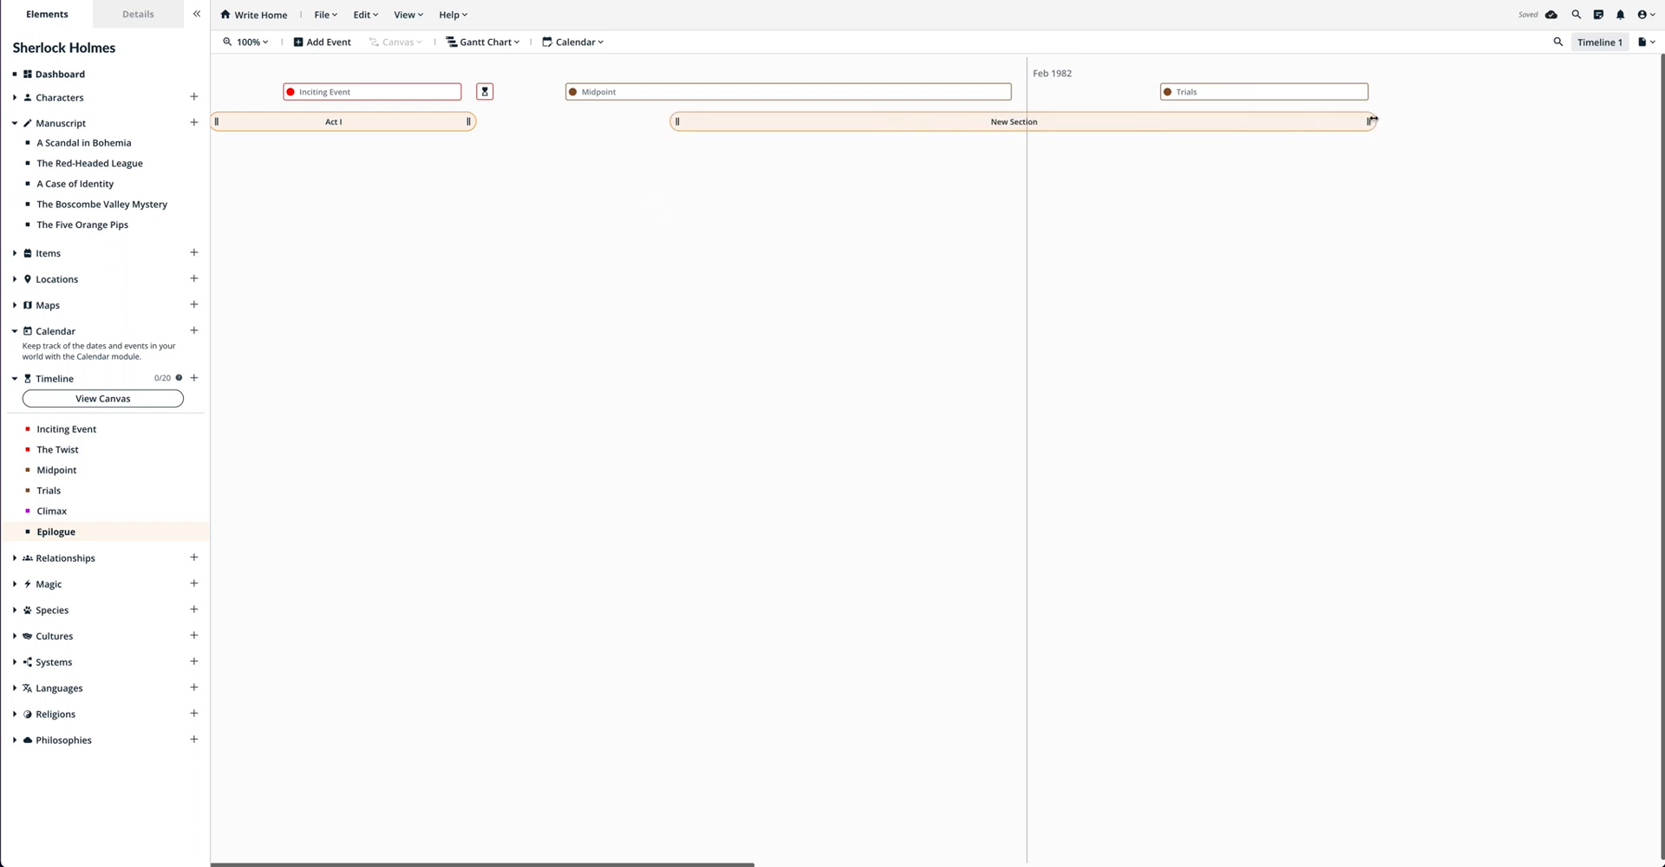
pyautogui.moveTo(677, 121); pyautogui.dragTo(467, 121)
# Rename the second Gantt chart section, spanning Midpoint and Trials, to "Act II".
pyautogui.rightClick(942, 147)
pyautogui.click(915, 191)
pyautogui.write('Act')
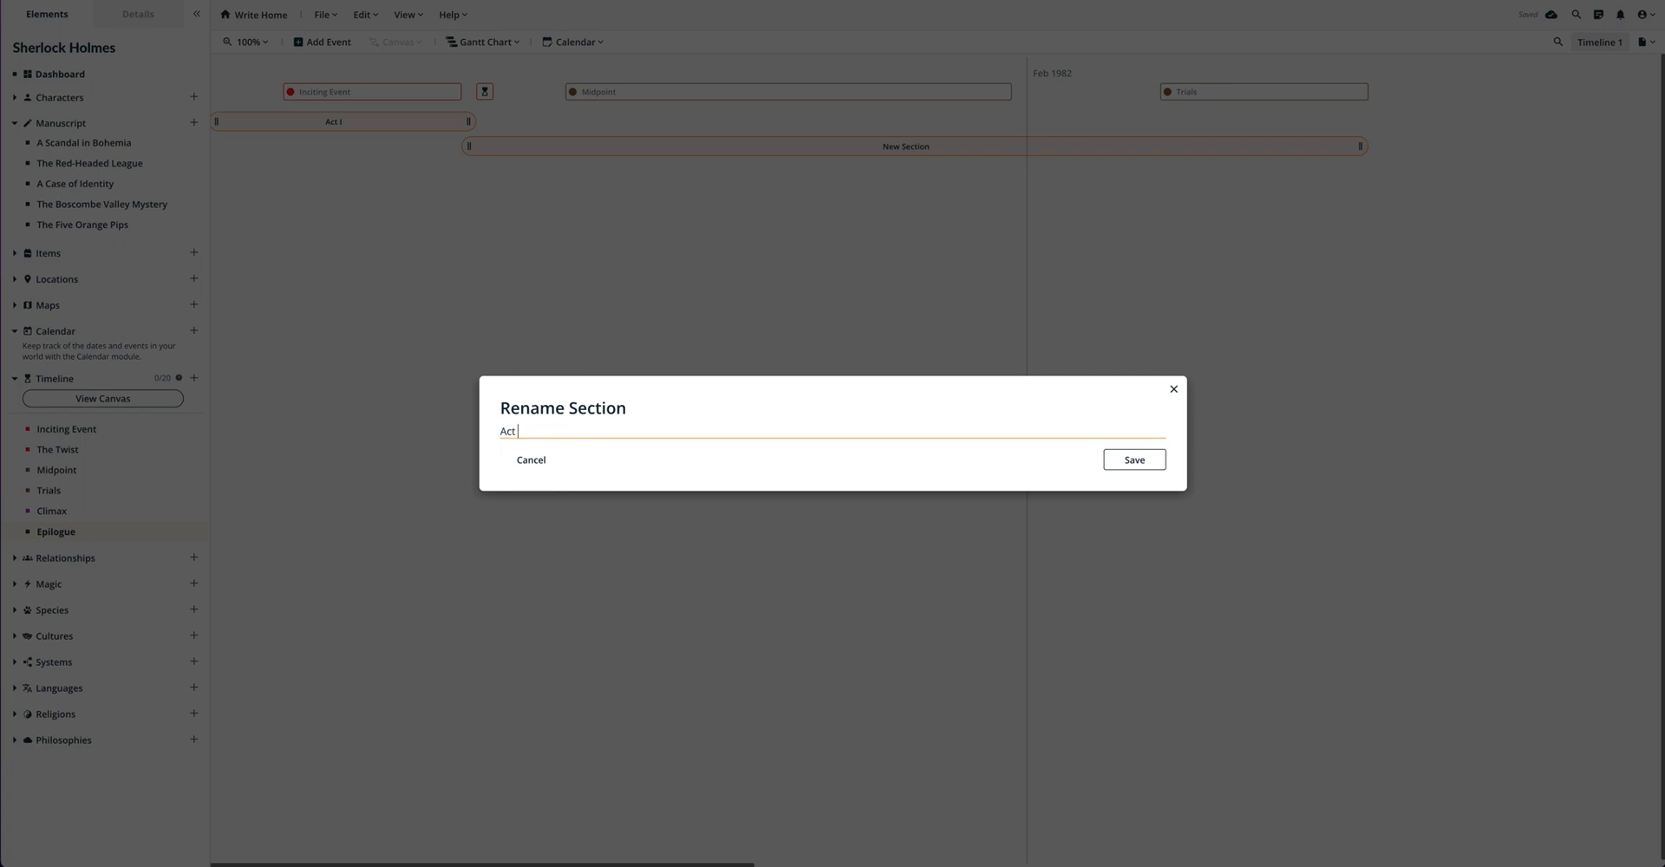
pyautogui.click(1109, 469)
# Set the Act II section's color to brown.
pyautogui.rightClick(950, 148)
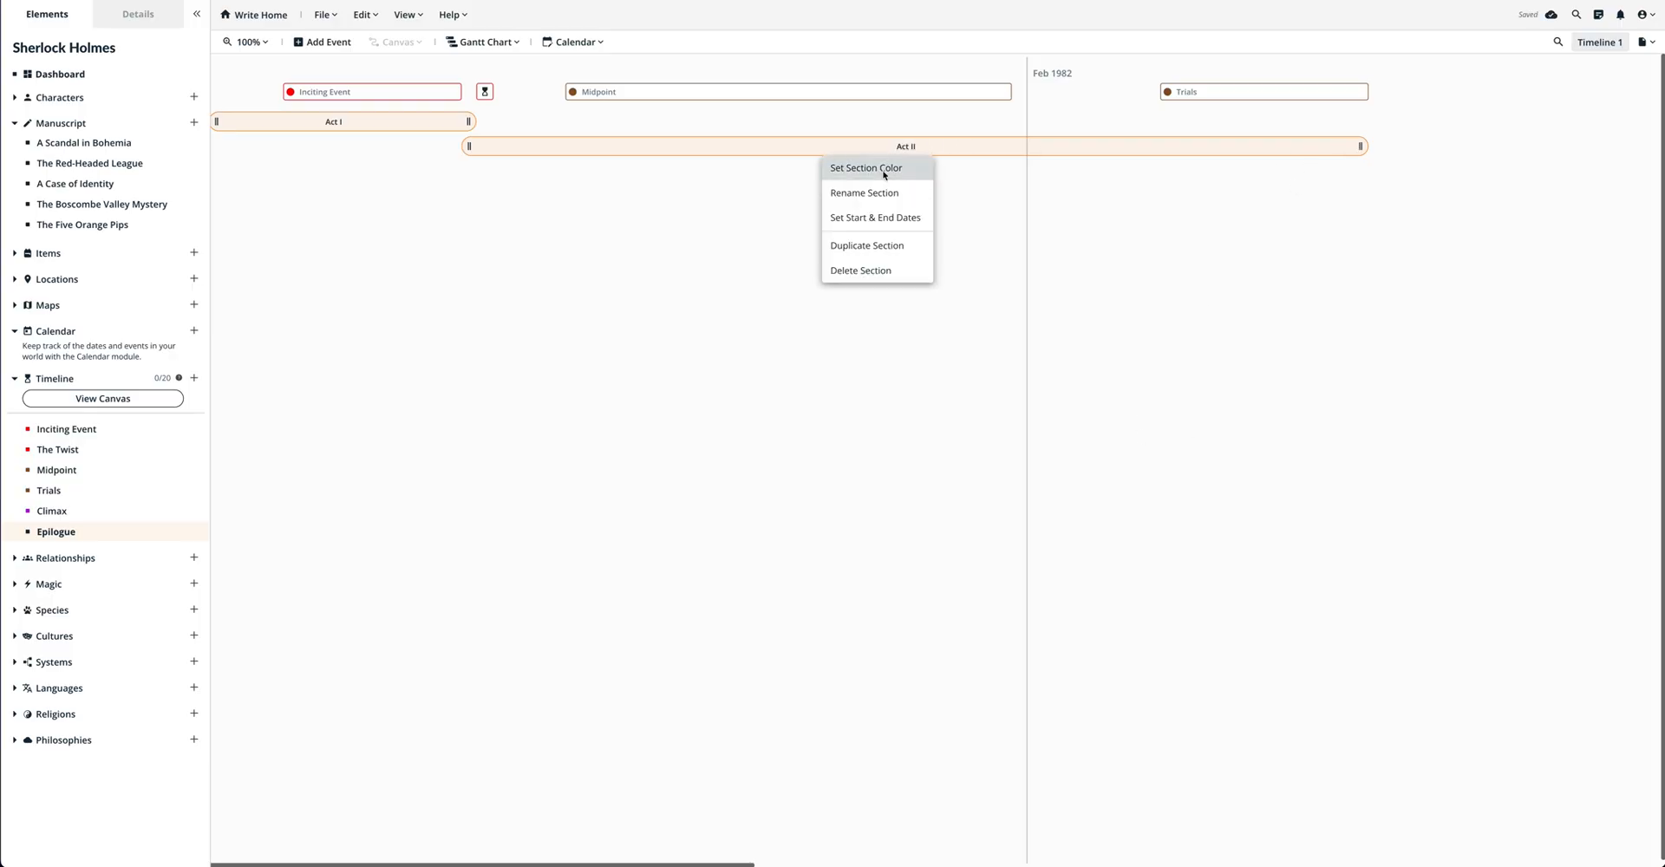
pyautogui.click(876, 166)
pyautogui.click(944, 338)
pyautogui.click(795, 167)
# Add a third section and stretch it from the end of Trials to just past the following hourglass event.
pyautogui.hscroll(10, 825, 231)
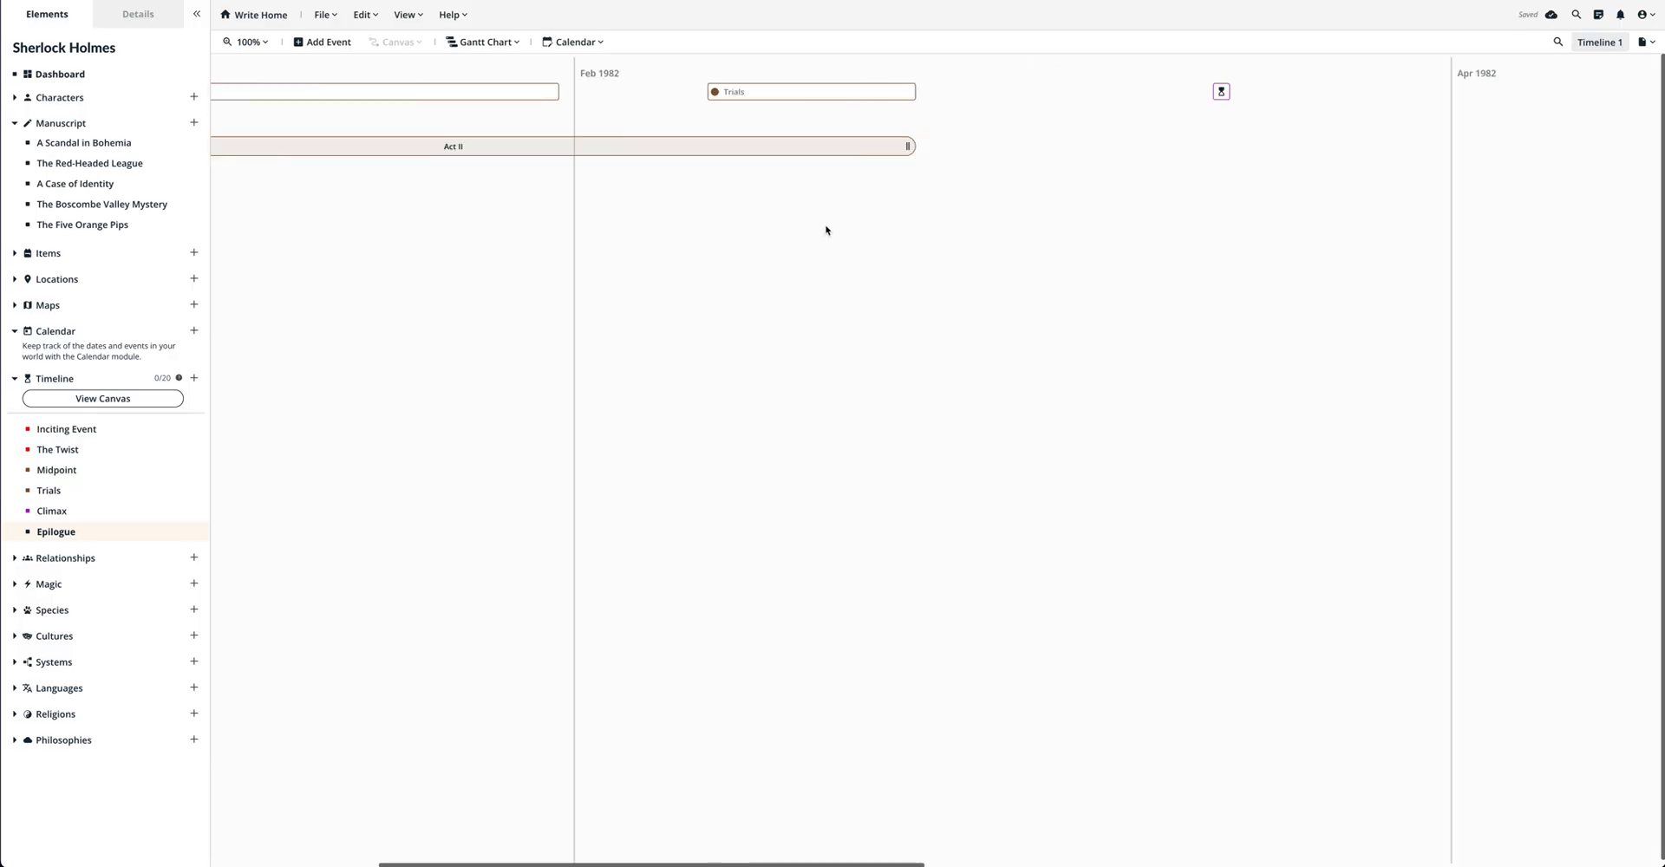
pyautogui.rightClick(605, 146)
pyautogui.click(654, 180)
pyautogui.moveTo(655, 146); pyautogui.dragTo(337, 145)
pyautogui.moveTo(1366, 171); pyautogui.dragTo(659, 117)
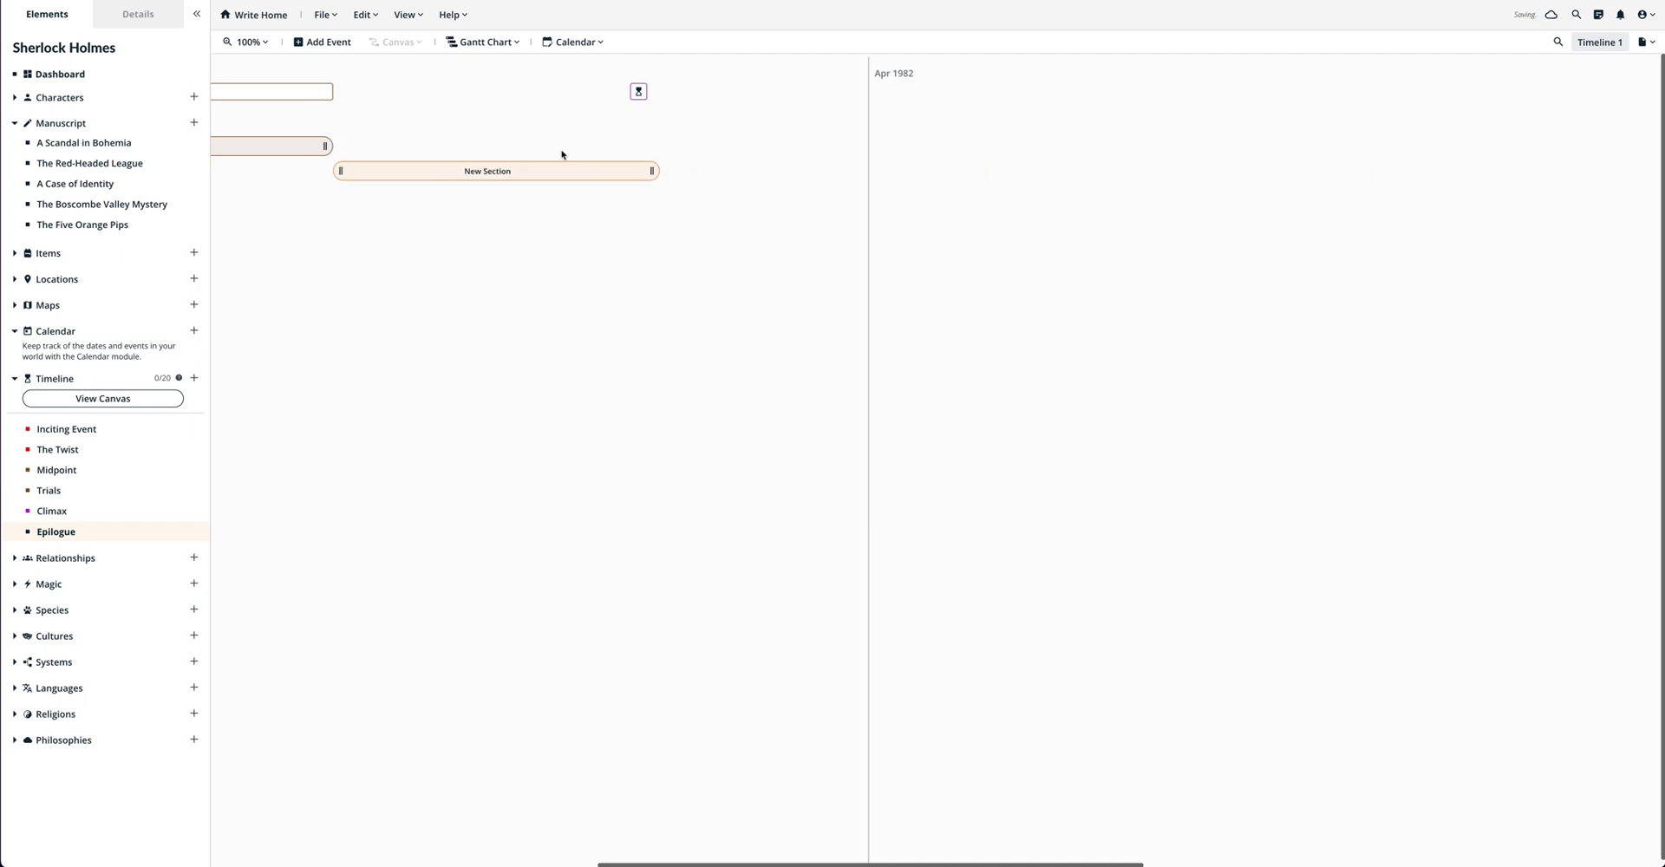
# Set the color of the new section after Act II to purple.
pyautogui.hscroll(-4, 552, 149)
pyautogui.click(824, 171)
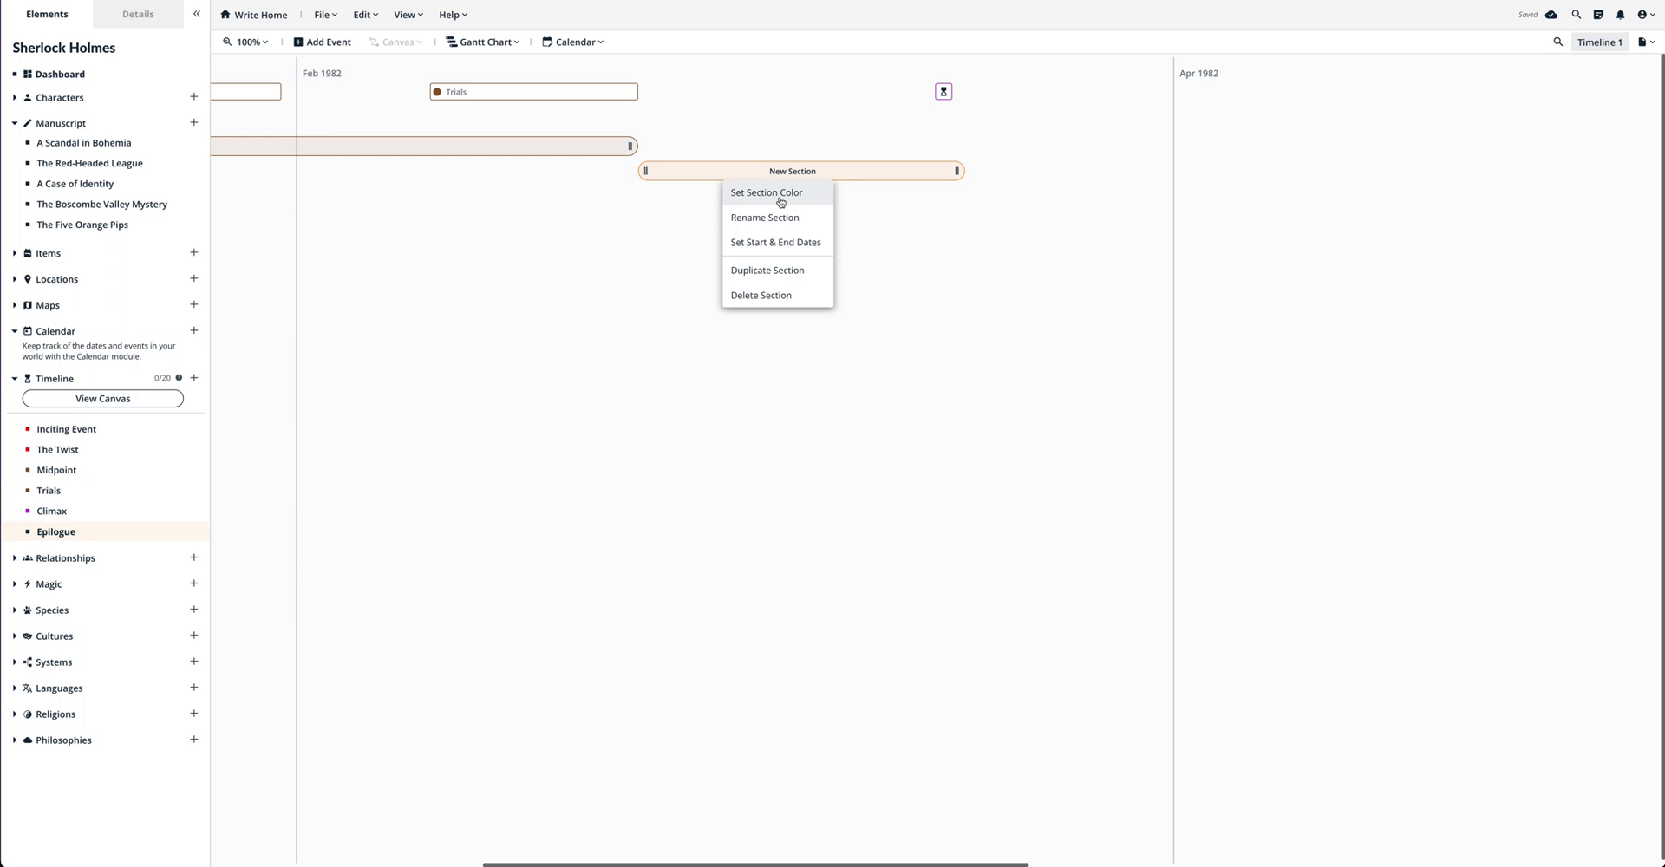
pyautogui.click(779, 197)
pyautogui.click(878, 382)
pyautogui.click(923, 172)
# Rename the purple section to "Act III".
pyautogui.click(831, 173)
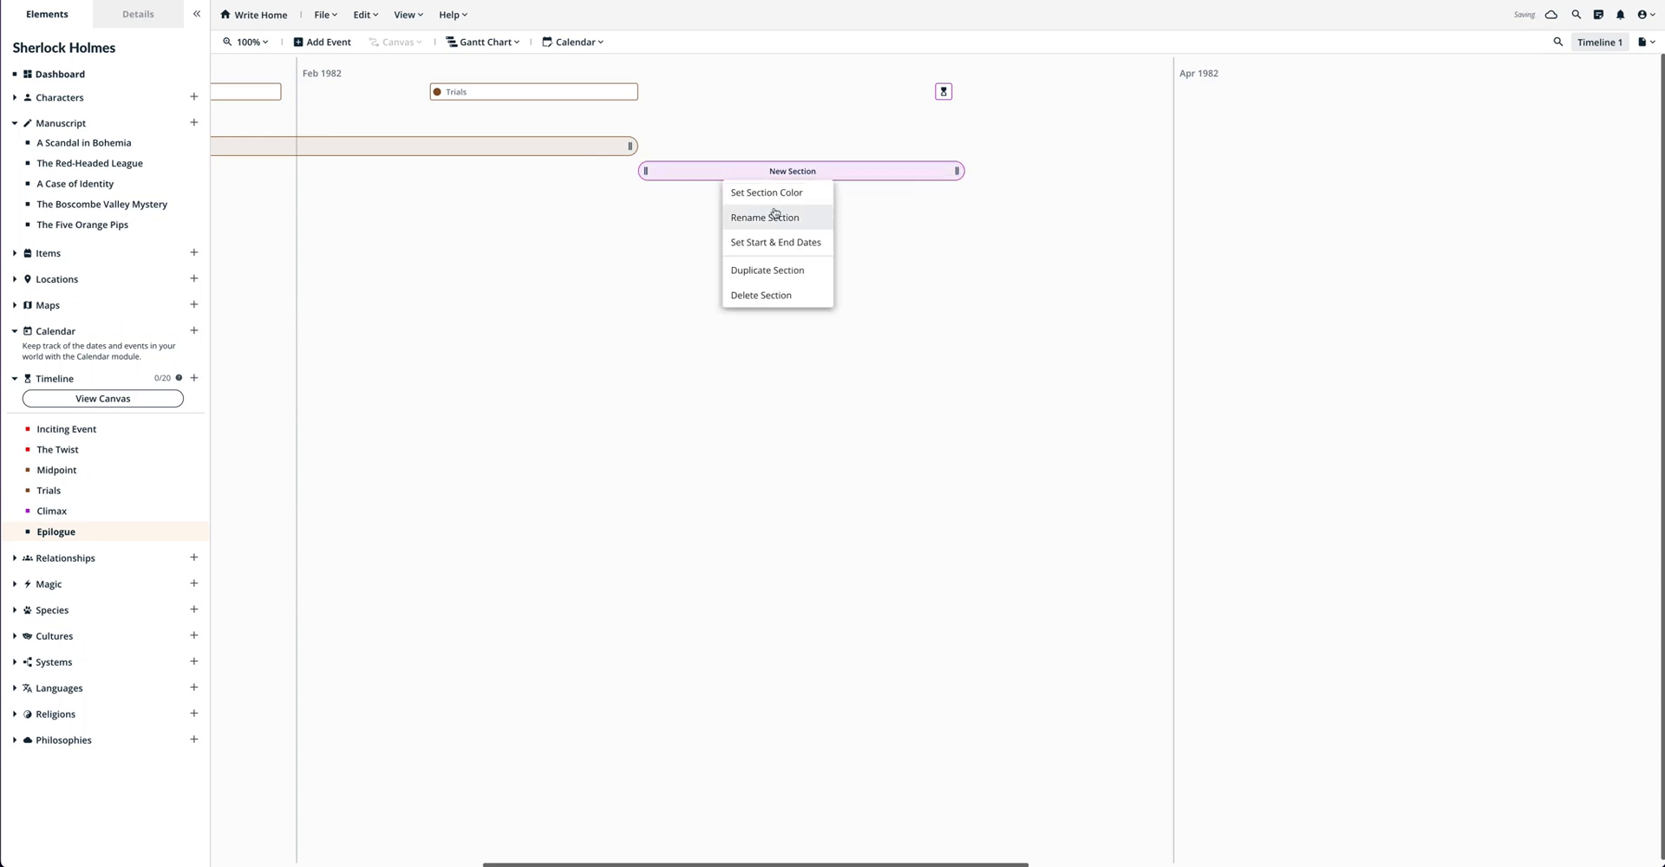
pyautogui.click(773, 216)
pyautogui.write('Act III')
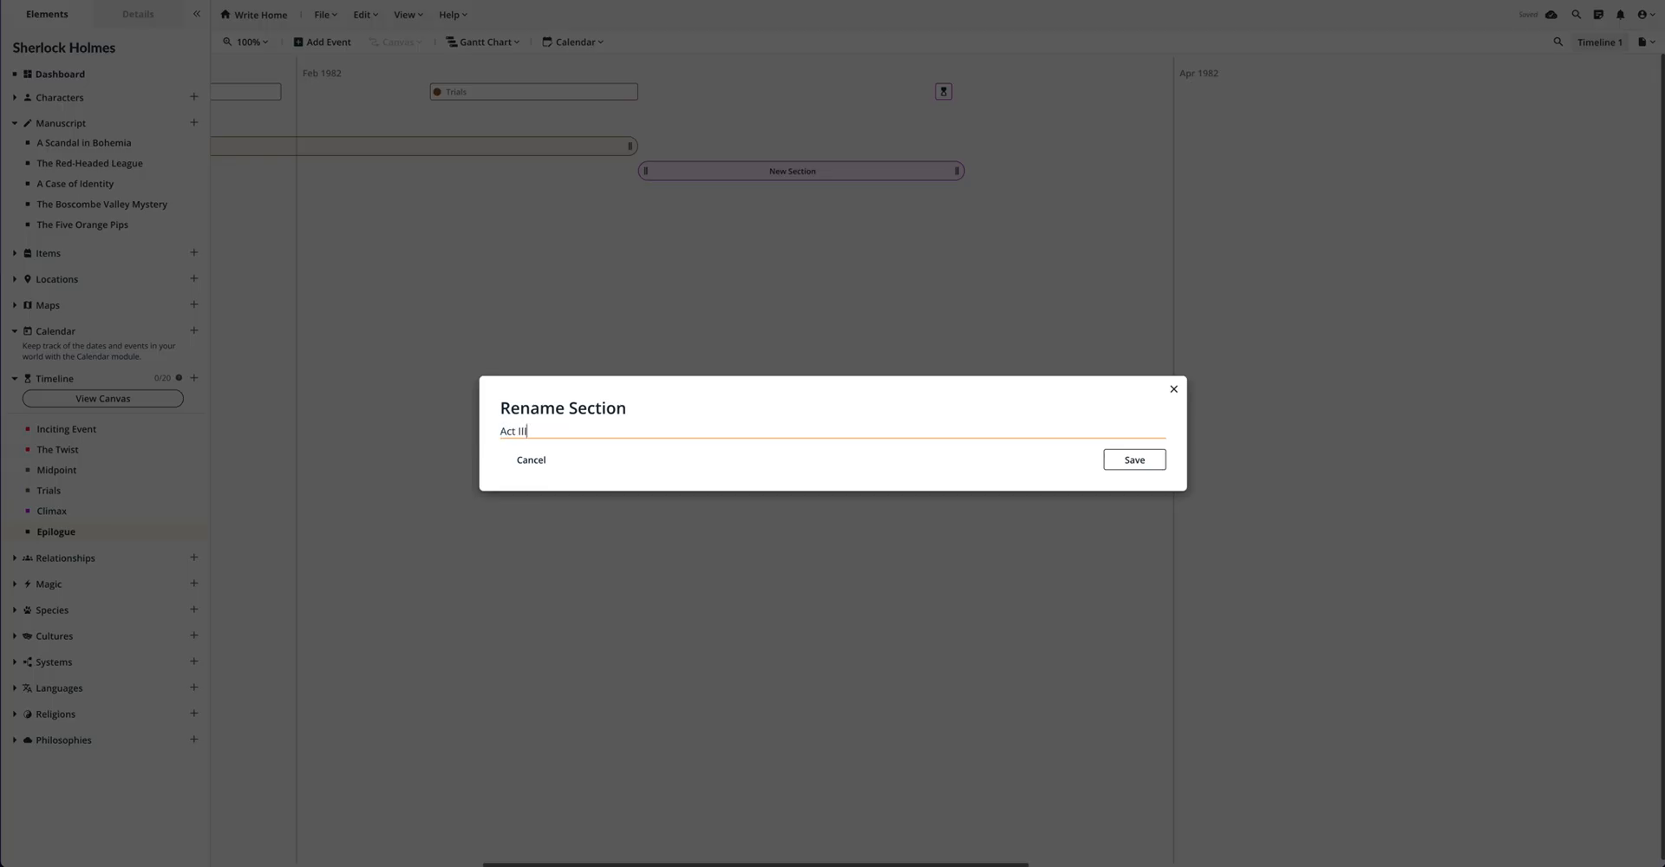
pyautogui.click(1134, 460)
# Review the three act sections together and hide the Gantt chart to return to the event canvas.
pyautogui.hscroll(-8, 718, 209)
pyautogui.hscroll(-2, 718, 208)
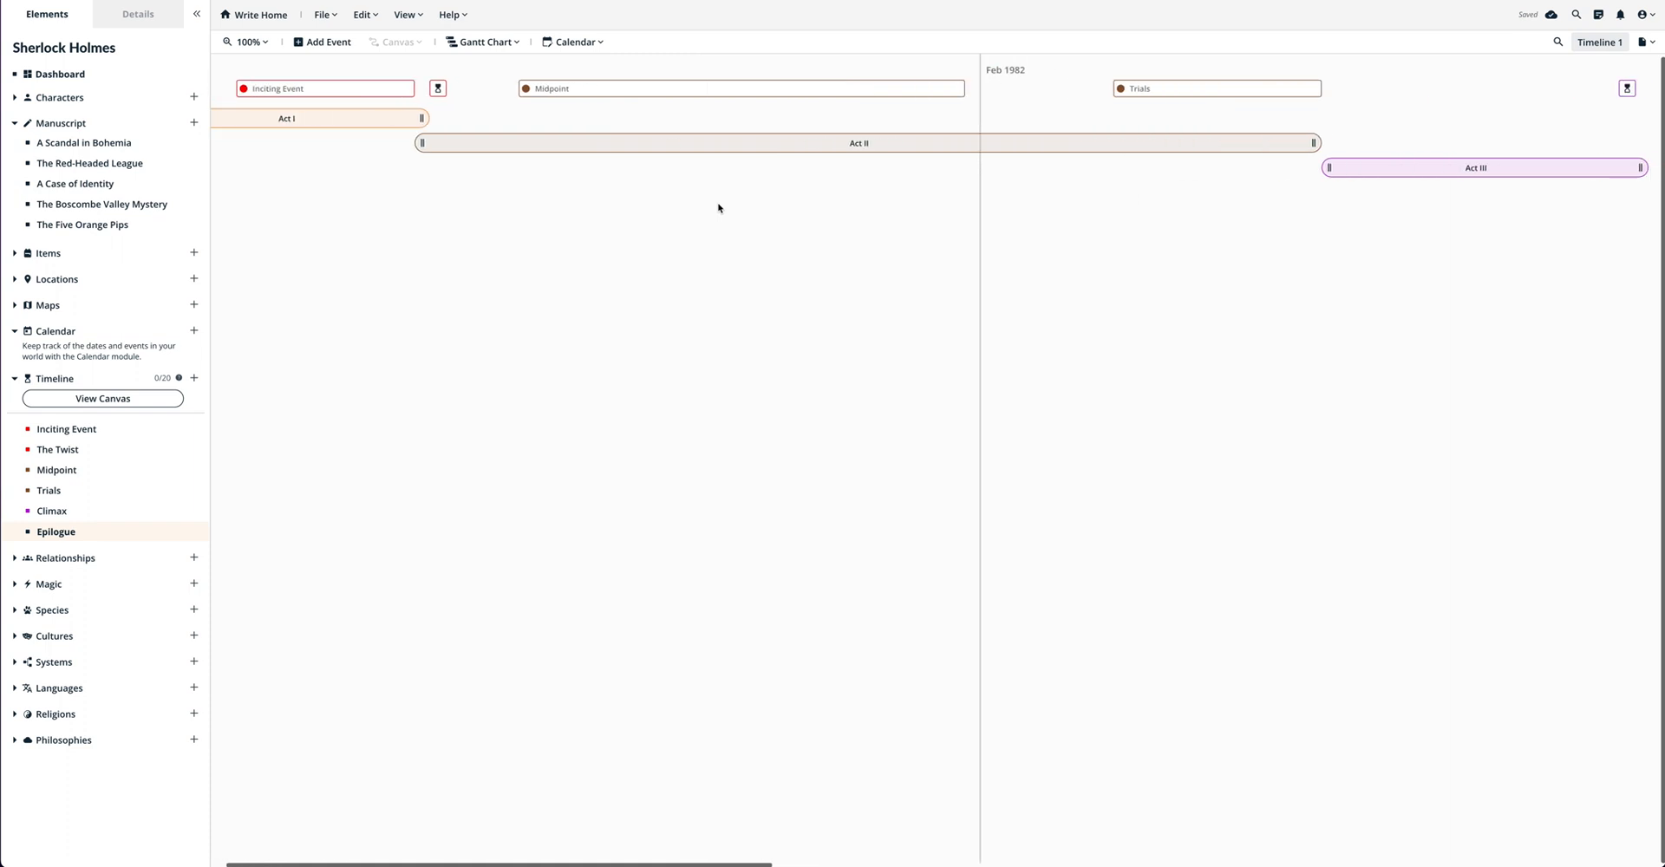
pyautogui.scroll(-3, 719, 208)
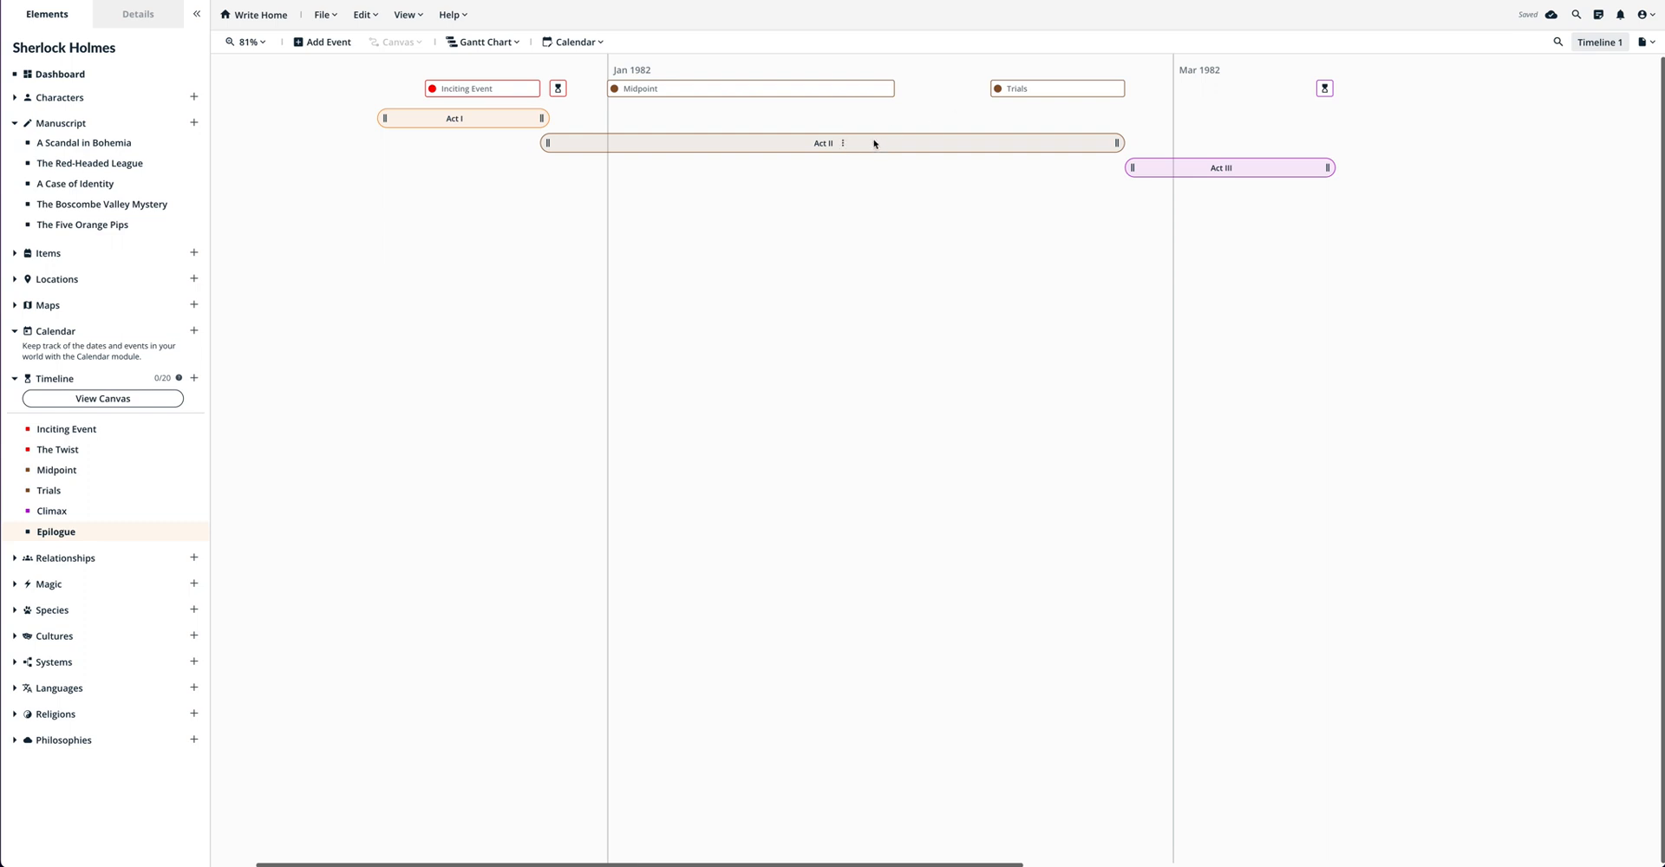
pyautogui.click(483, 42)
pyautogui.click(484, 69)
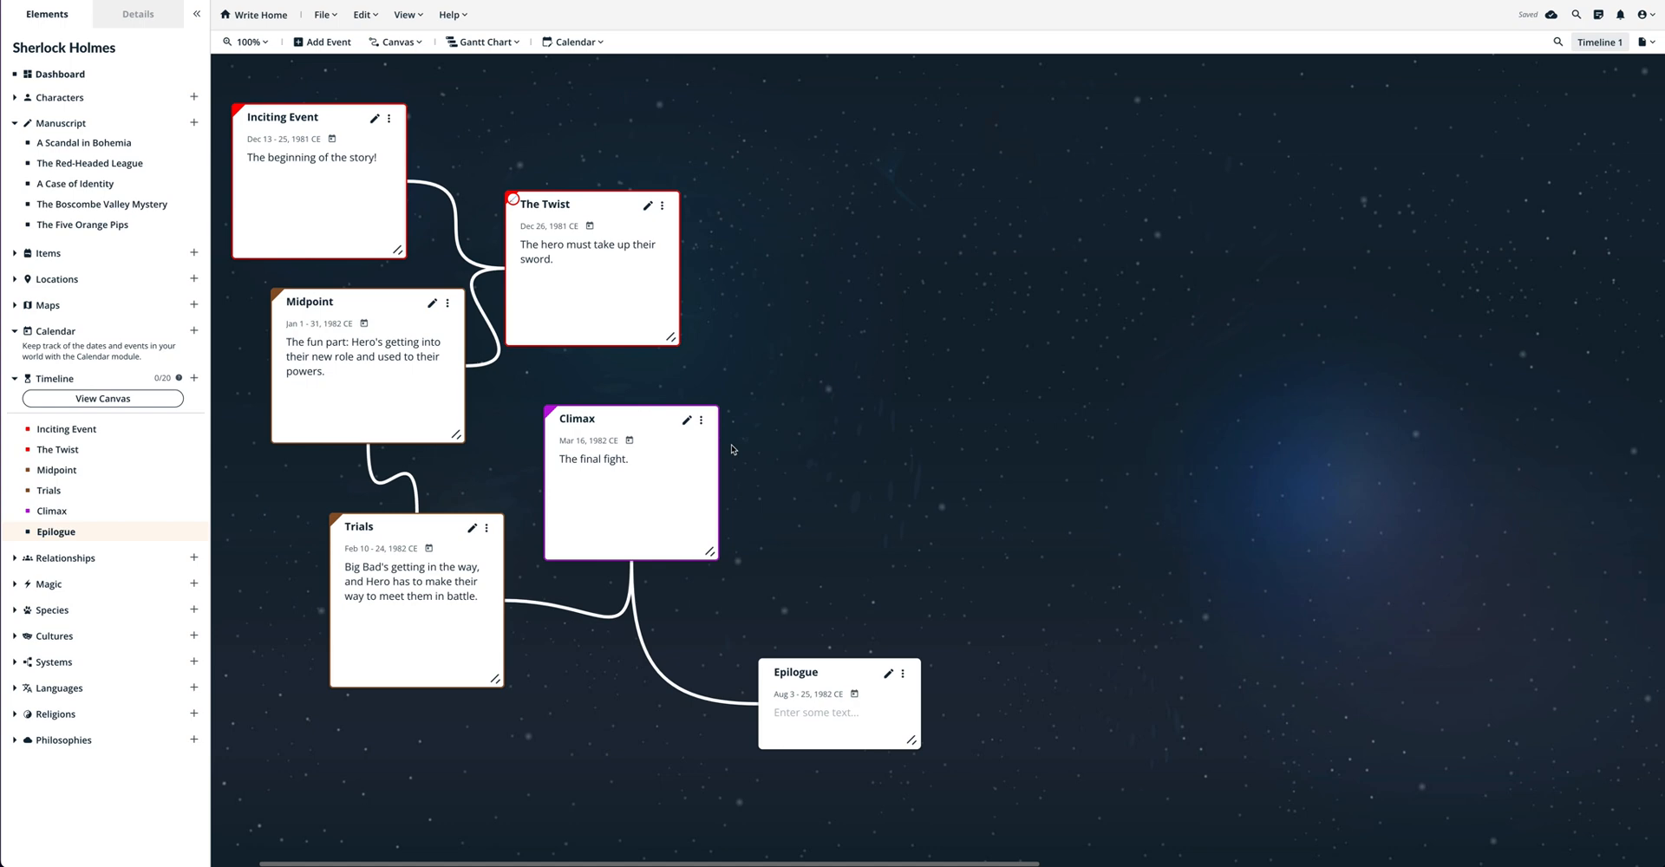
# Scatter the six event cards across the canvas, with Midpoint beneath The Twist and Epilogue off to the far right.
pyautogui.moveTo(873, 675); pyautogui.dragTo(950, 460)
pyautogui.moveTo(673, 419); pyautogui.dragTo(732, 732)
pyautogui.moveTo(457, 527); pyautogui.dragTo(418, 575)
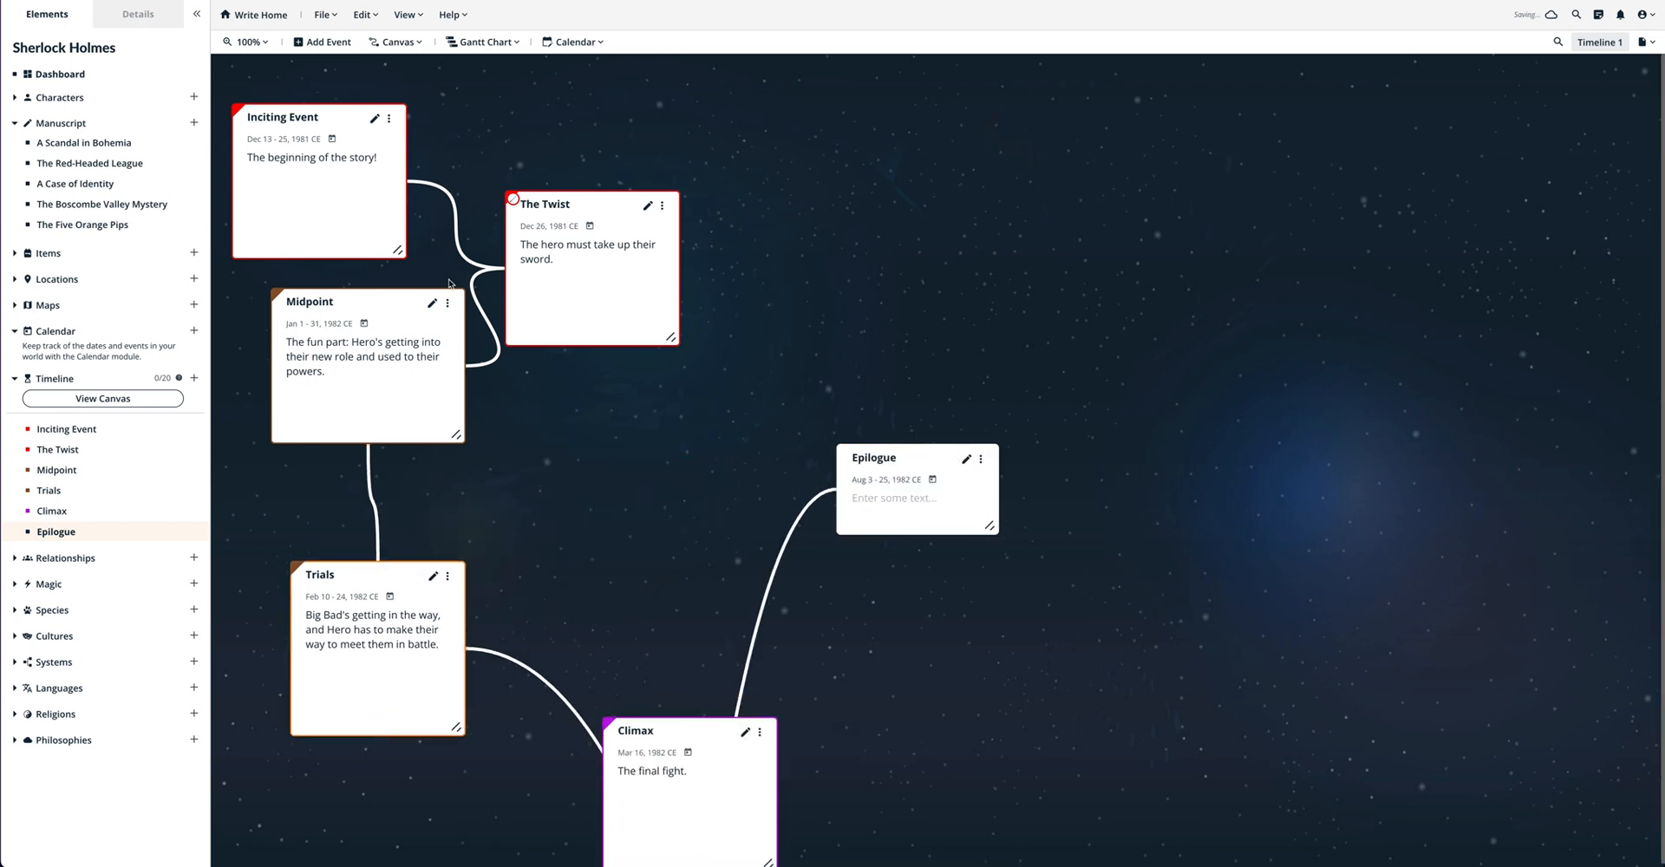
pyautogui.moveTo(417, 303); pyautogui.dragTo(397, 342)
pyautogui.moveTo(359, 118); pyautogui.dragTo(690, 108)
pyautogui.moveTo(631, 204); pyautogui.dragTo(963, 244)
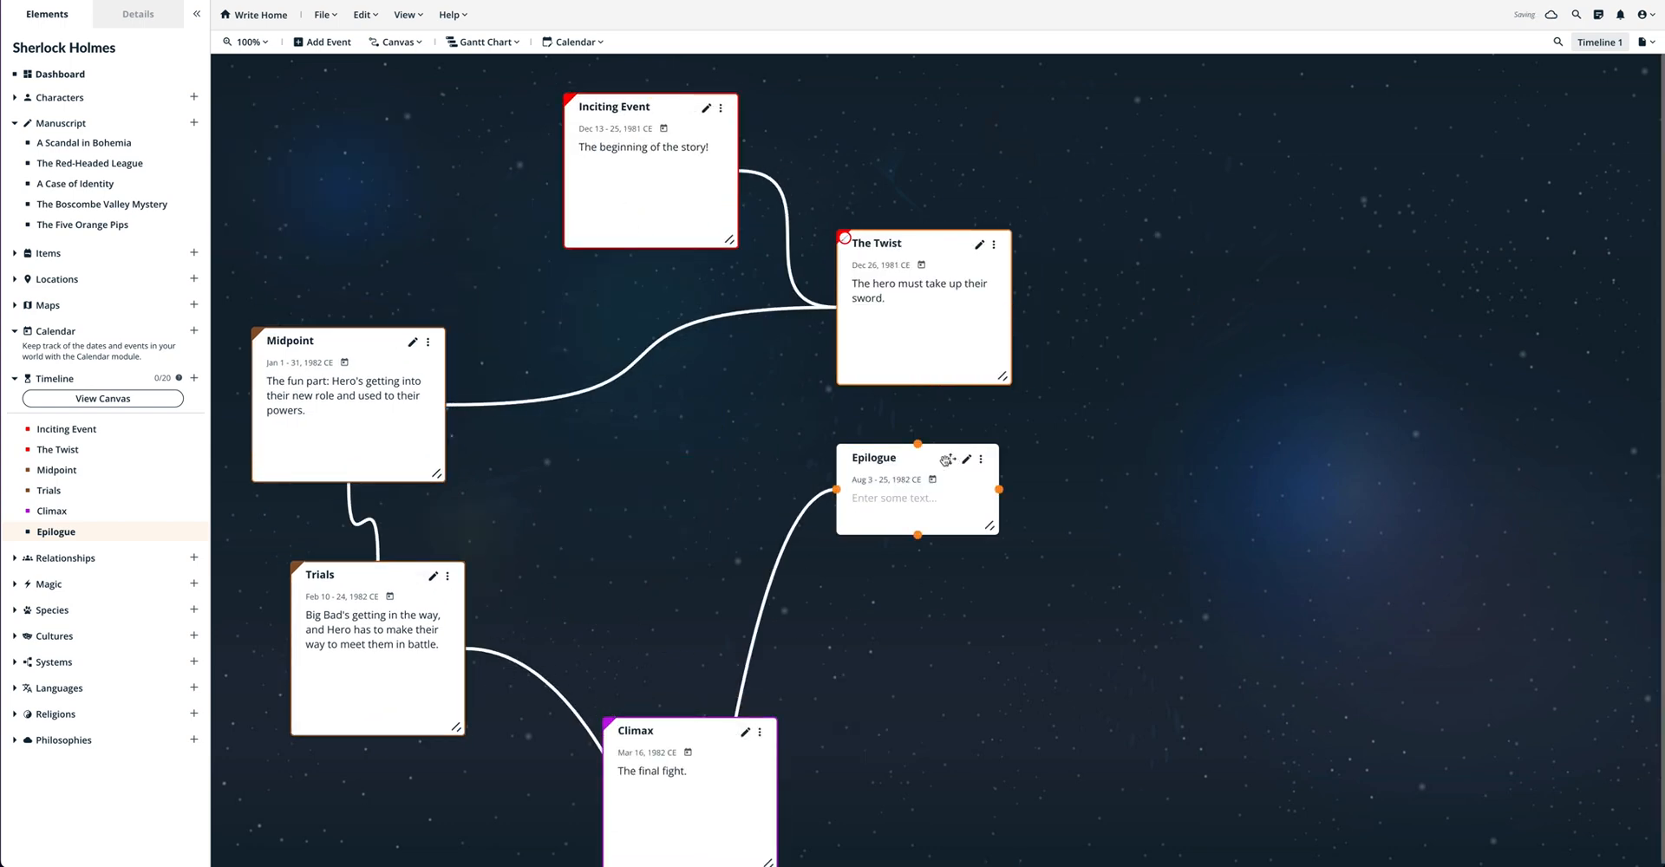
pyautogui.moveTo(949, 459); pyautogui.dragTo(1477, 479)
pyautogui.moveTo(397, 342); pyautogui.dragTo(963, 553)
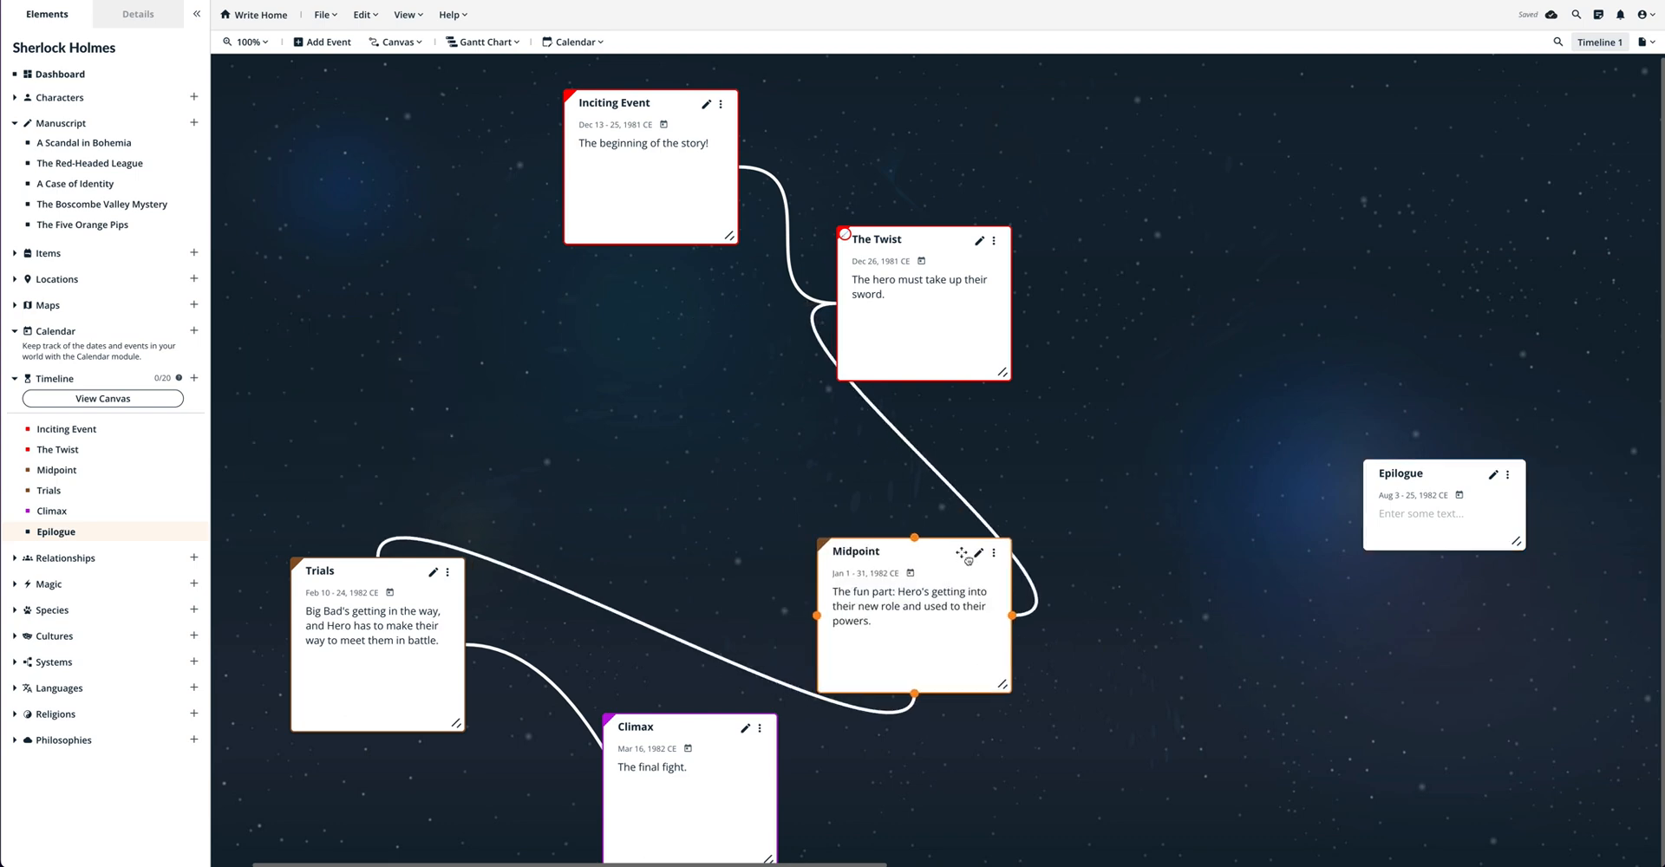
# Move the Trials, Climax and Epilogue cards into the new row, with Trials beside Midpoint and Epilogue beneath Climax.
pyautogui.moveTo(1134, 698); pyautogui.dragTo(1229, 206)
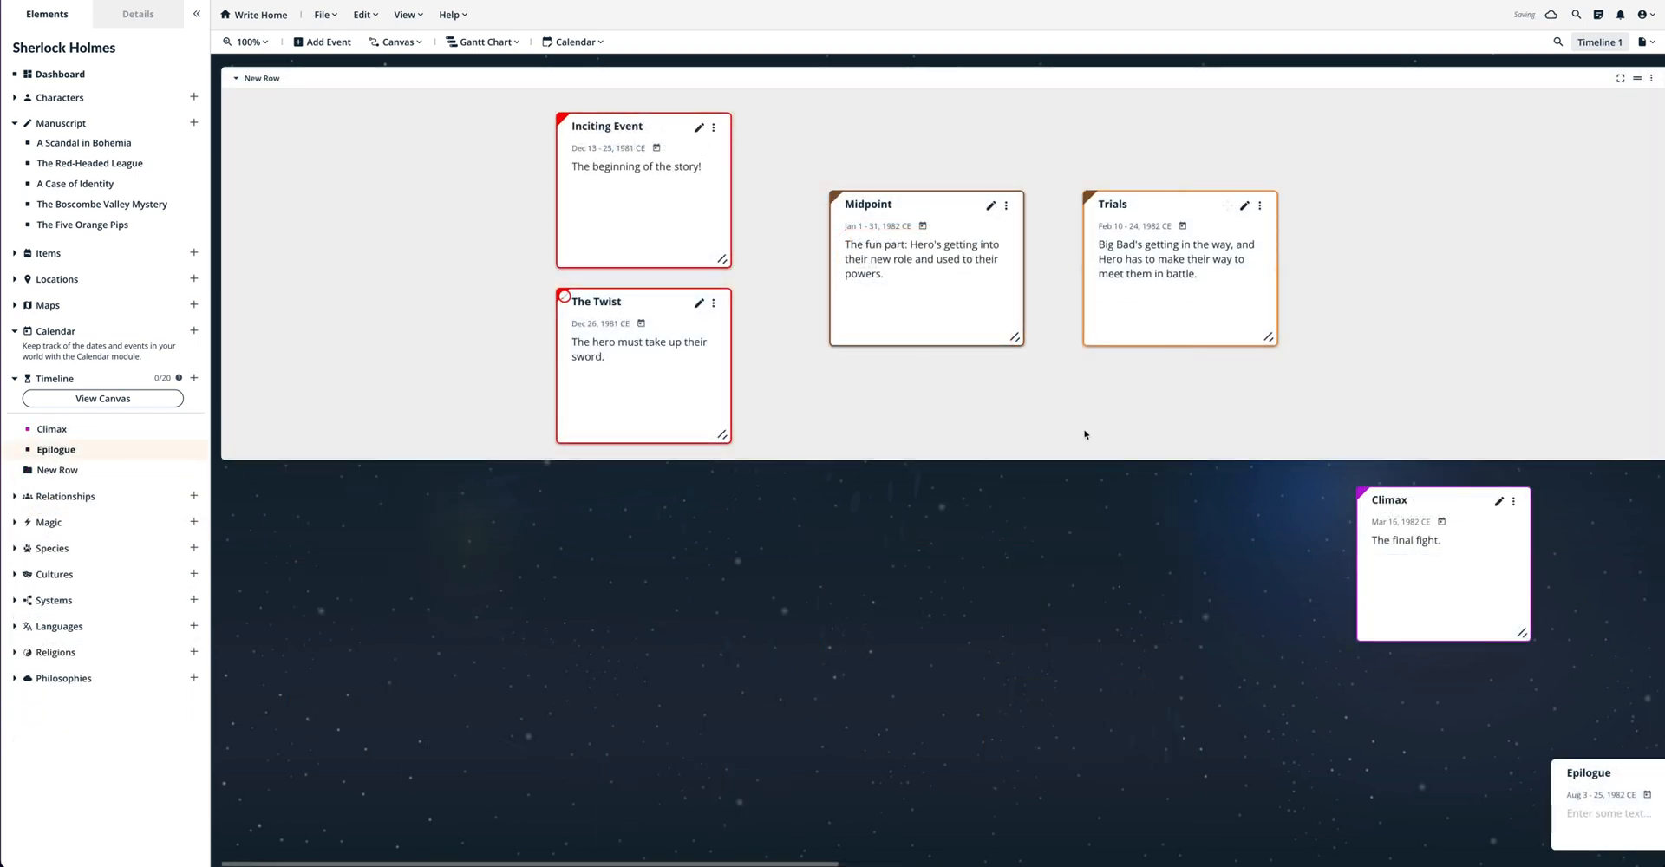
pyautogui.hscroll(3, 1115, 422)
pyautogui.moveTo(1195, 502); pyautogui.dragTo(1164, 205)
pyautogui.moveTo(1375, 772); pyautogui.dragTo(1166, 375)
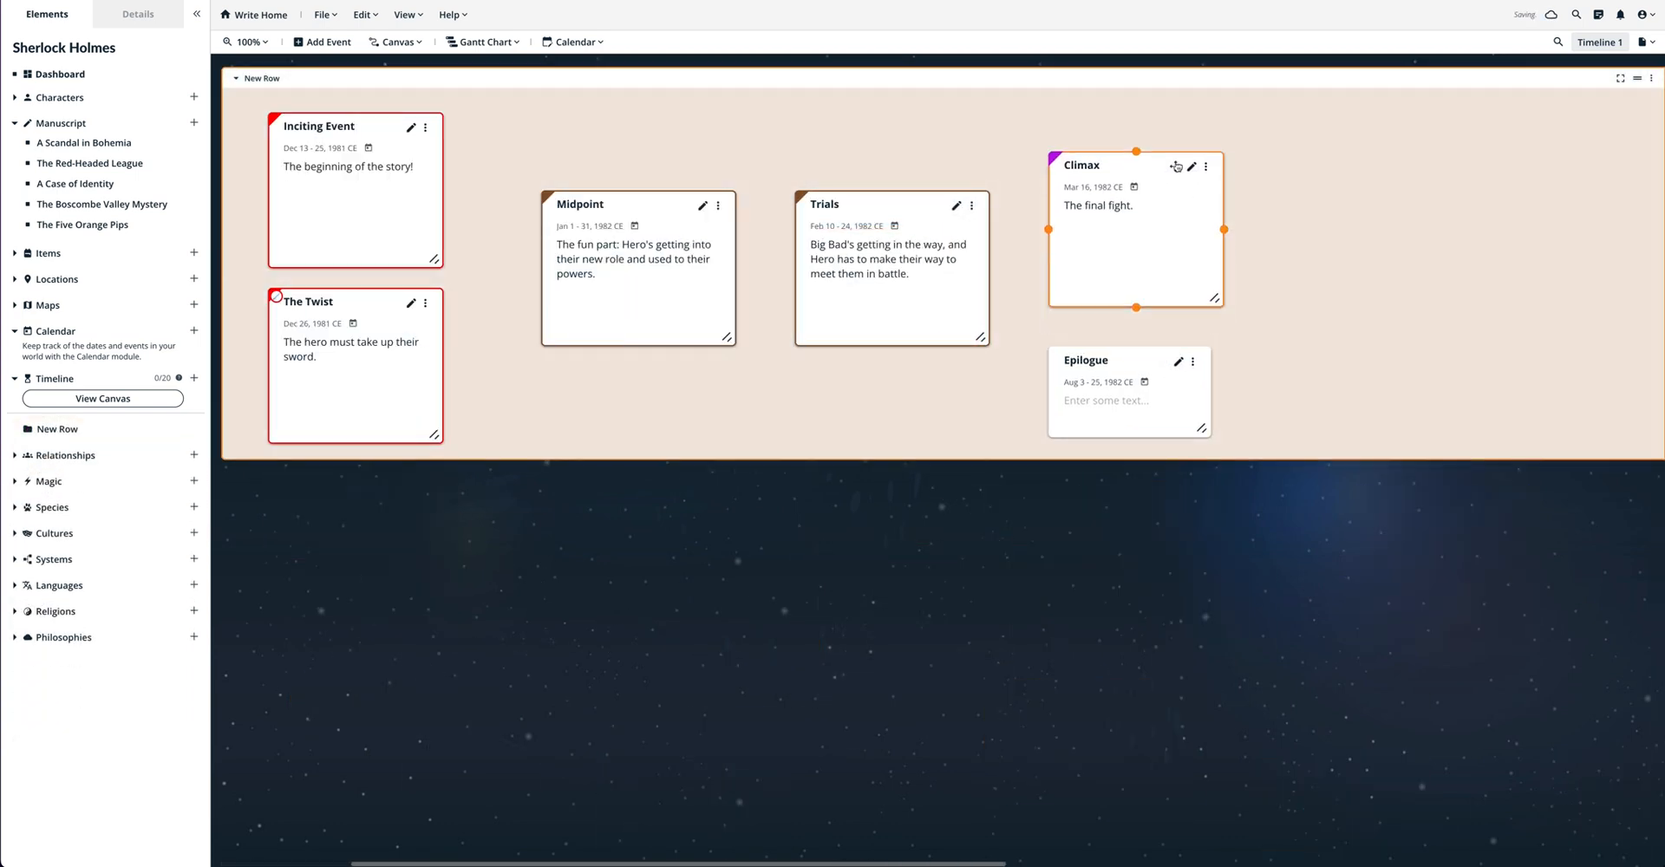